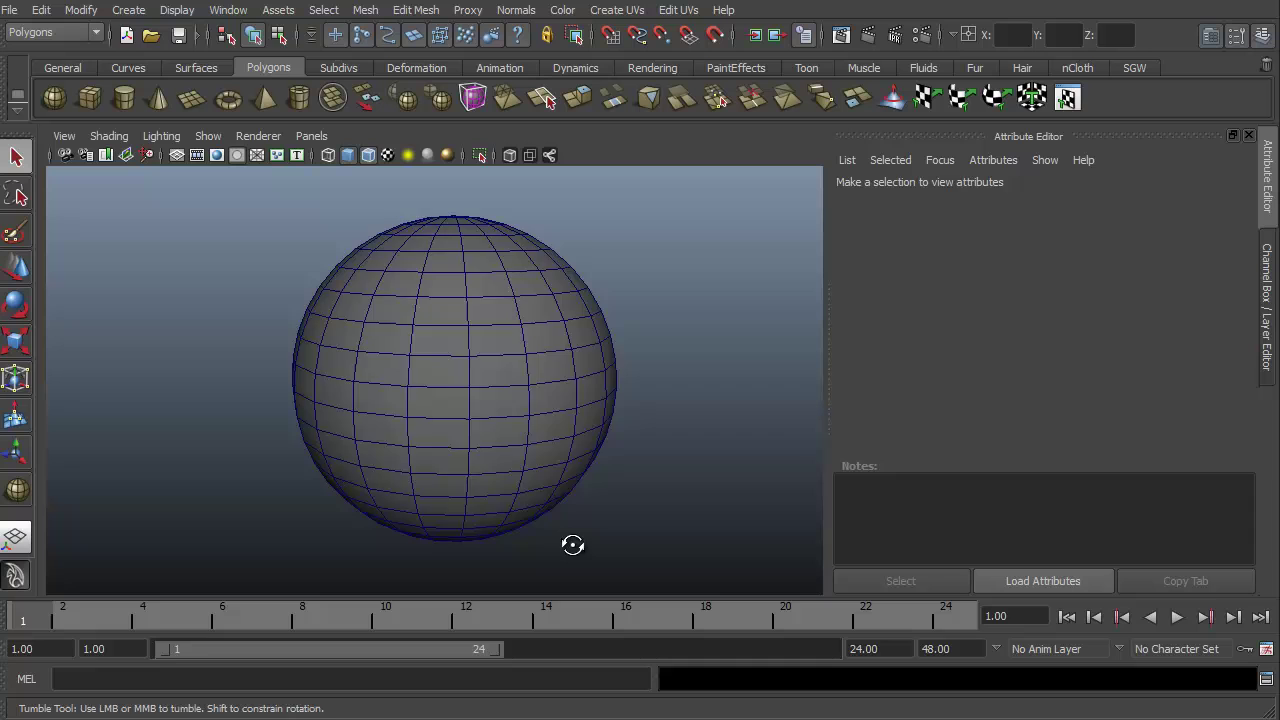
Orbit and pan the view around the sphere, briefly selecting then deselecting it.
left_click_drag(571, 543, 737, 574, "alt")
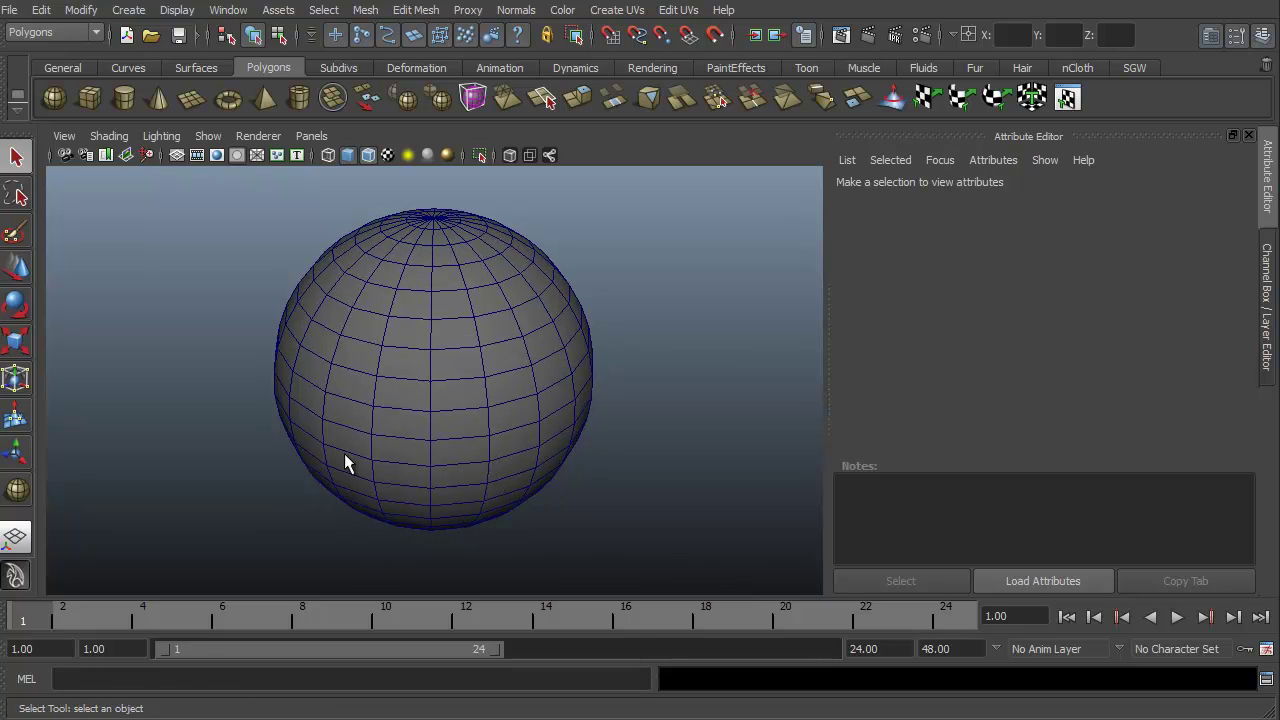
left_click(389, 425)
left_click_drag(374, 443, 303, 480, "alt")
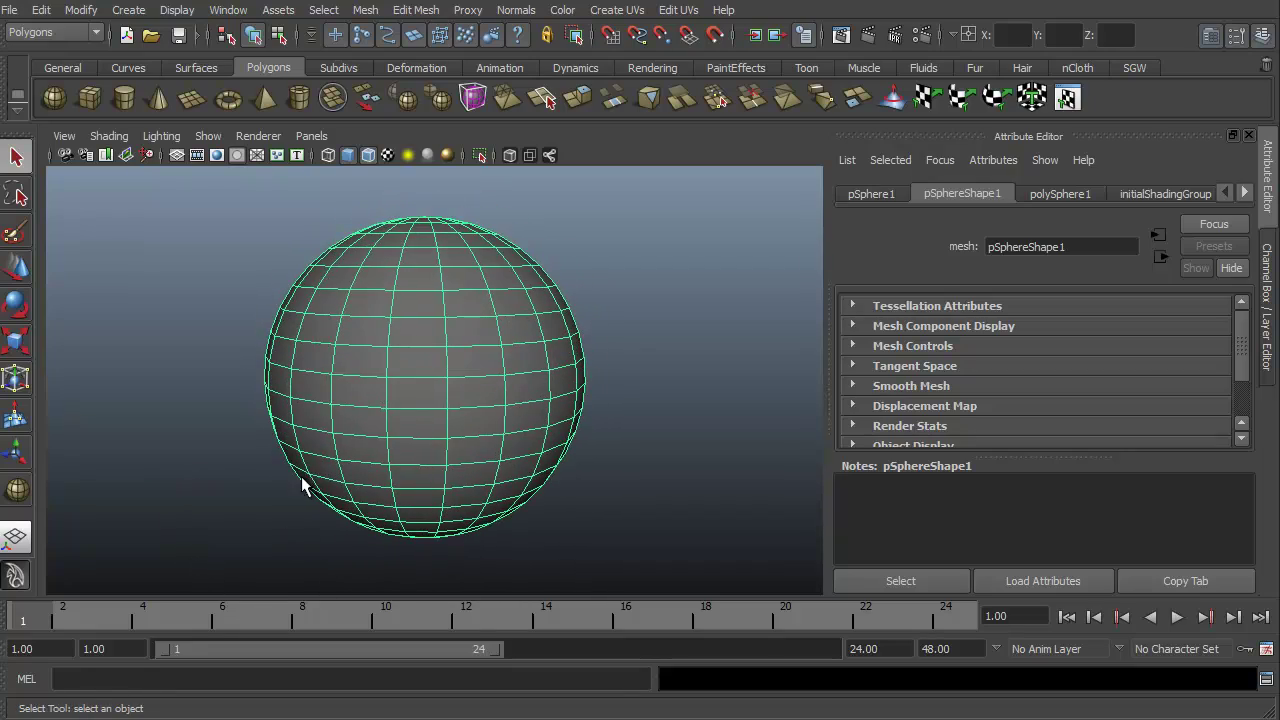
left_click(191, 340)
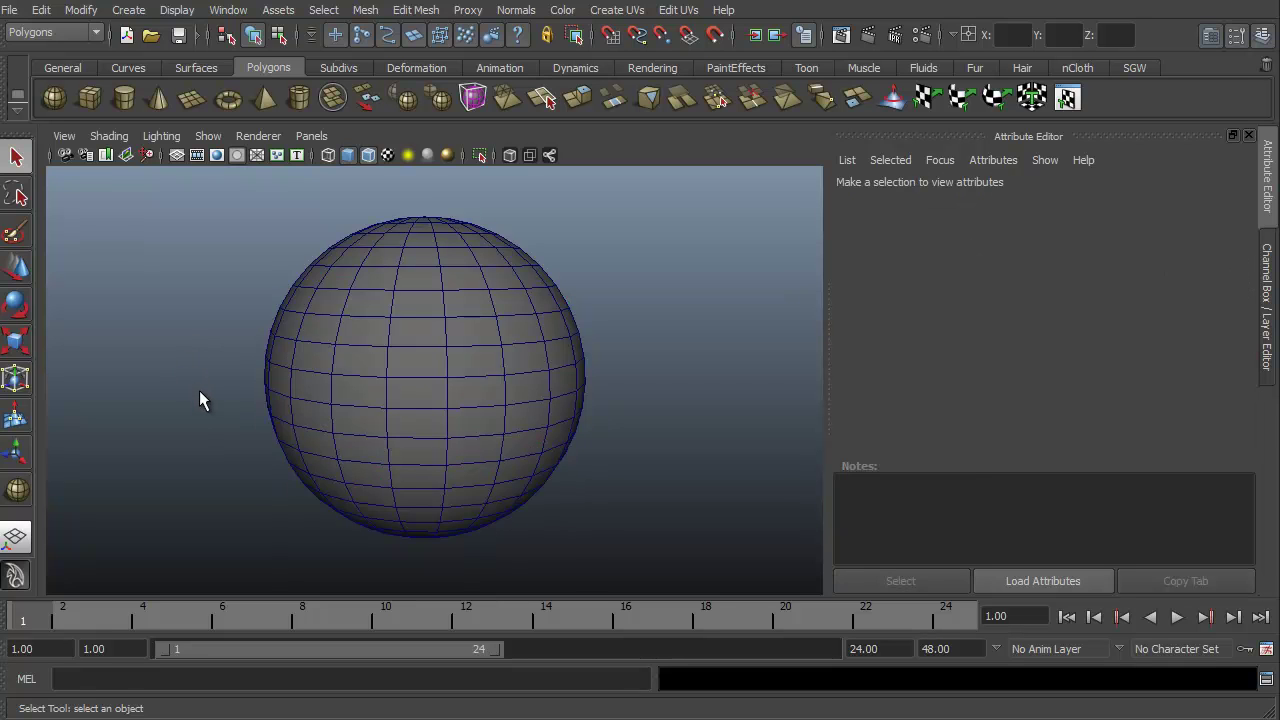
left_click_drag(185, 411, 303, 434, "alt")
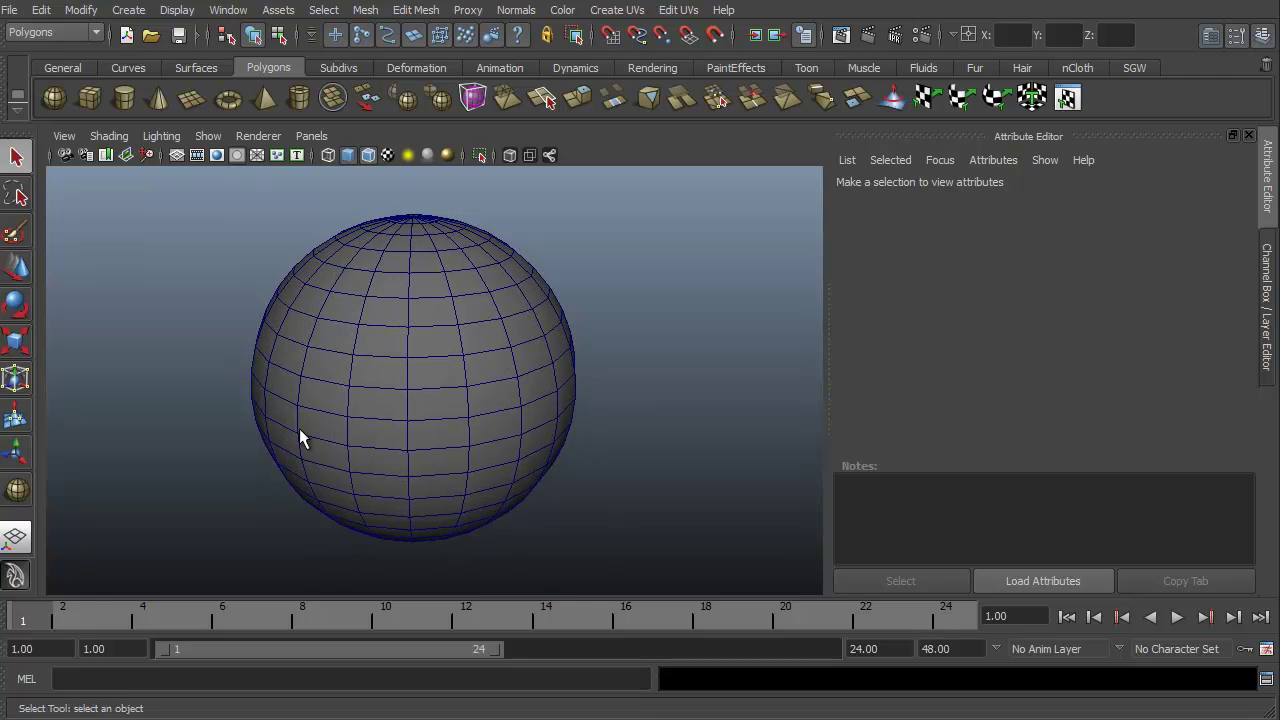
middle_click_drag(303, 434, 353, 420, "alt")
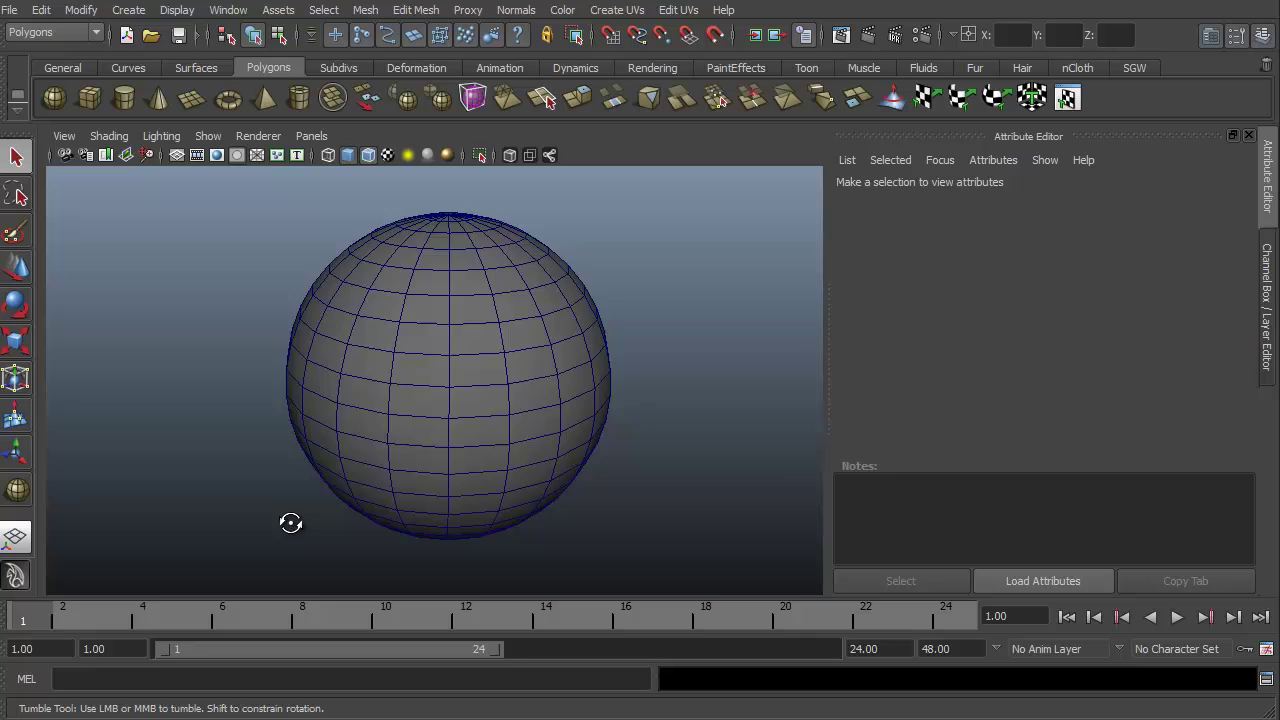
mouse_move(289, 523)
left_mouse_down("alt")
mouse_move(286, 486)
mouse_move(311, 531)
left_mouse_up("alt")
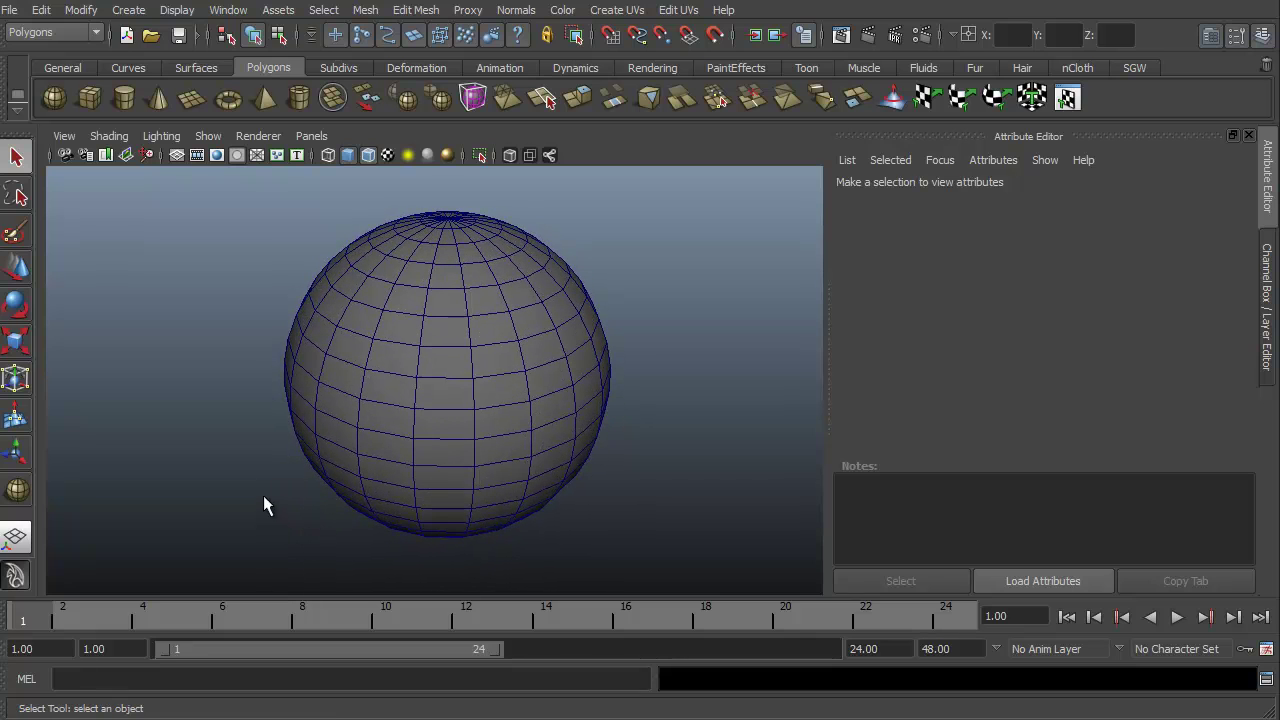
Show the SGW shelf tools and dolly and orbit the camera closer to the sphere.
left_click(1130, 67)
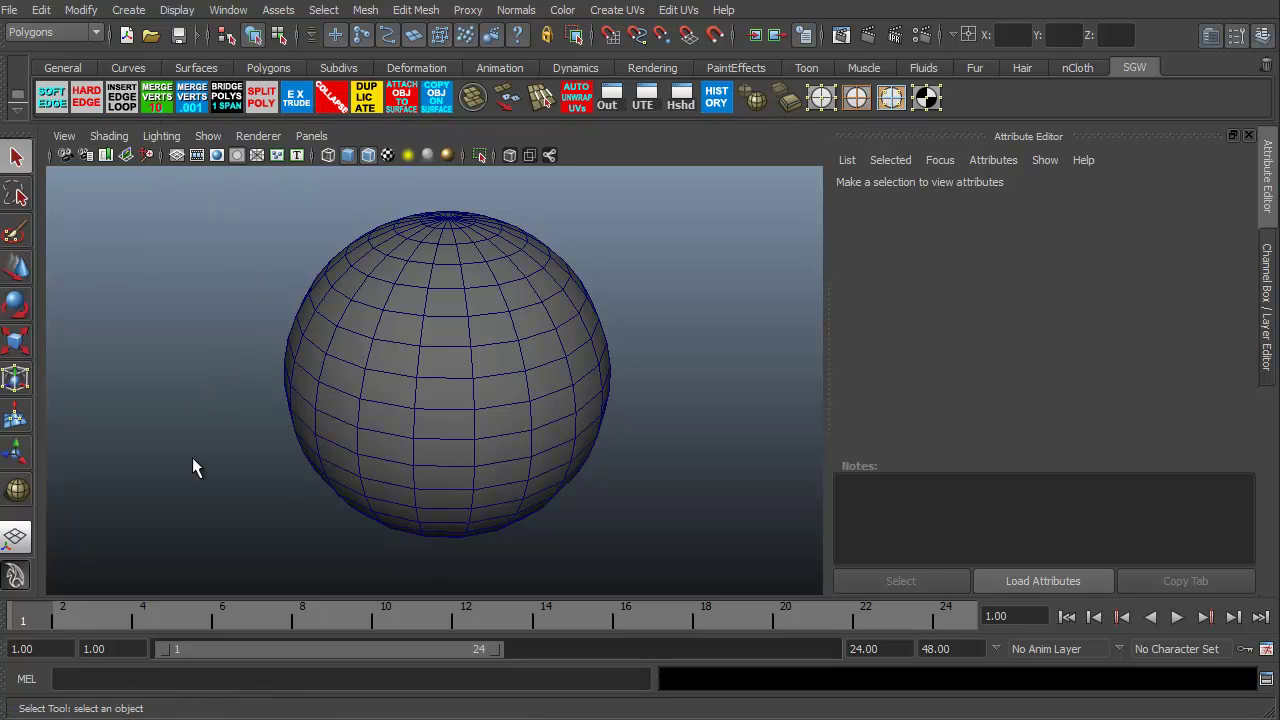
mouse_move(274, 527)
right_mouse_down("alt")
mouse_move(274, 506)
mouse_move(277, 530)
right_mouse_up("alt")
mouse_move(277, 530)
left_mouse_down("alt")
mouse_move(266, 486)
mouse_move(223, 494)
mouse_move(238, 537)
mouse_move(237, 500)
mouse_move(271, 520)
mouse_move(280, 551)
left_mouse_up("alt")
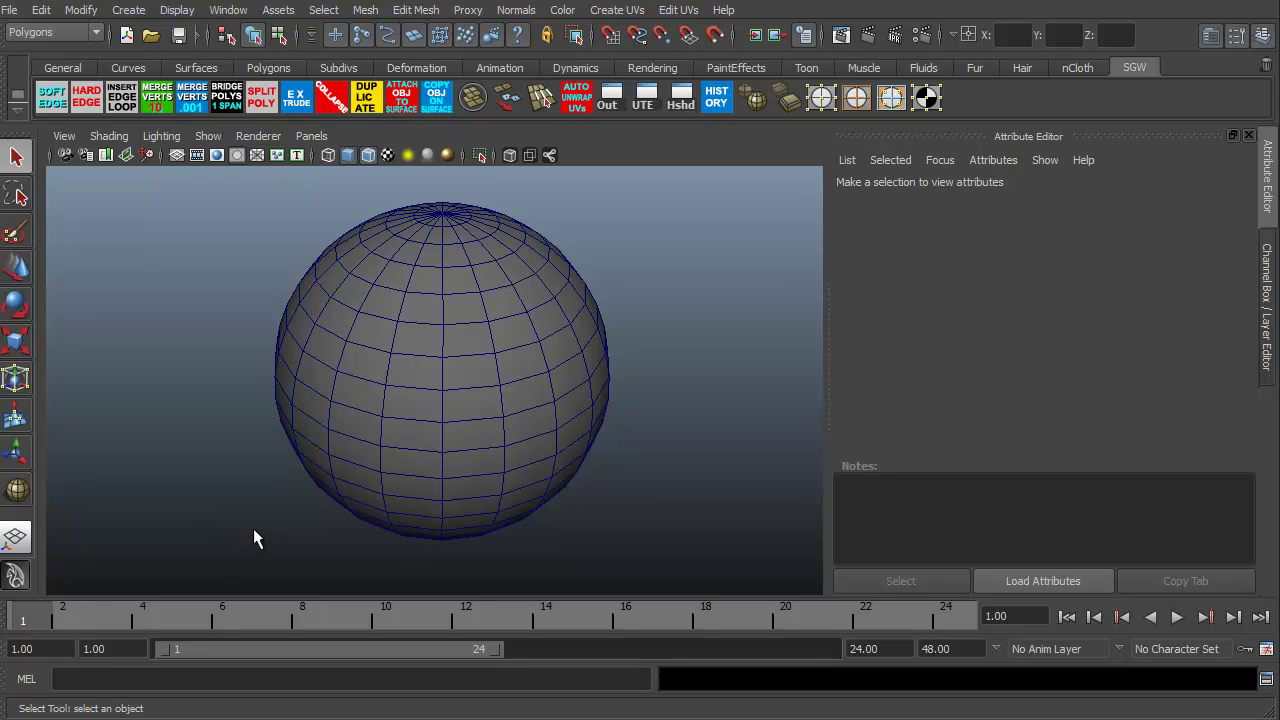
left_click_drag(254, 537, 306, 553, "alt")
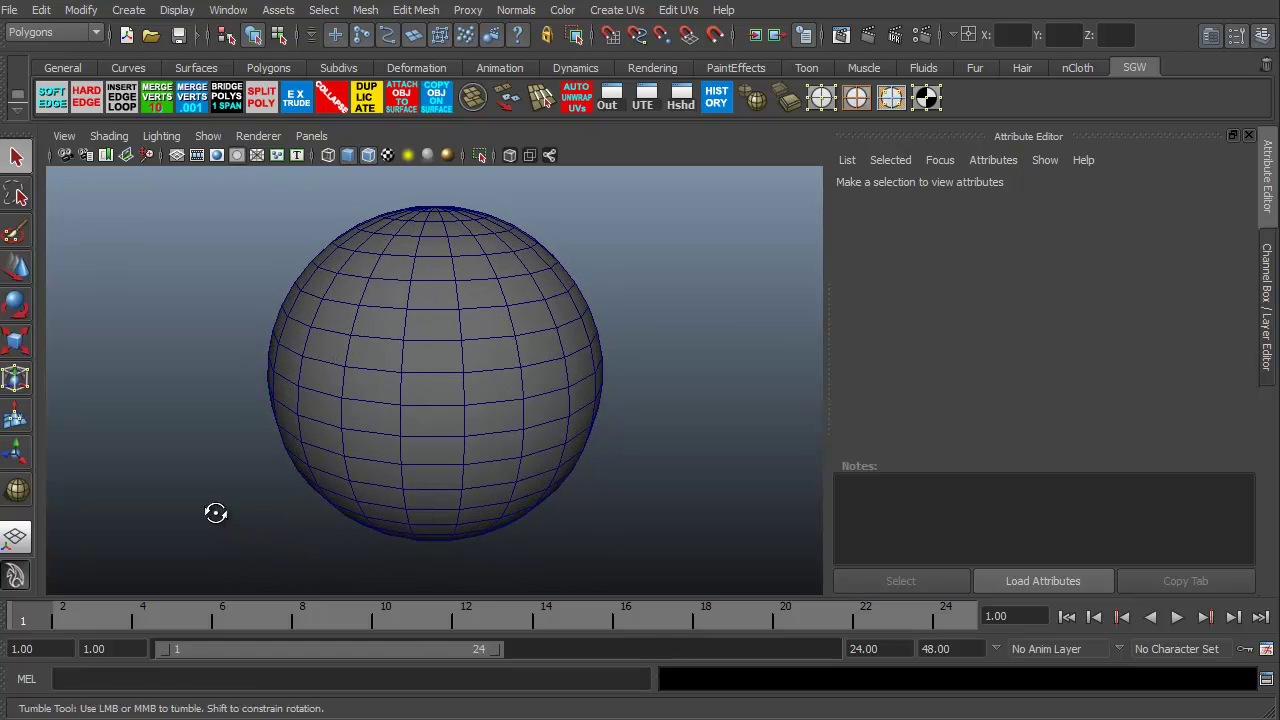
mouse_move(214, 511)
left_mouse_down("alt")
mouse_move(226, 534)
mouse_move(208, 512)
left_mouse_up("alt")
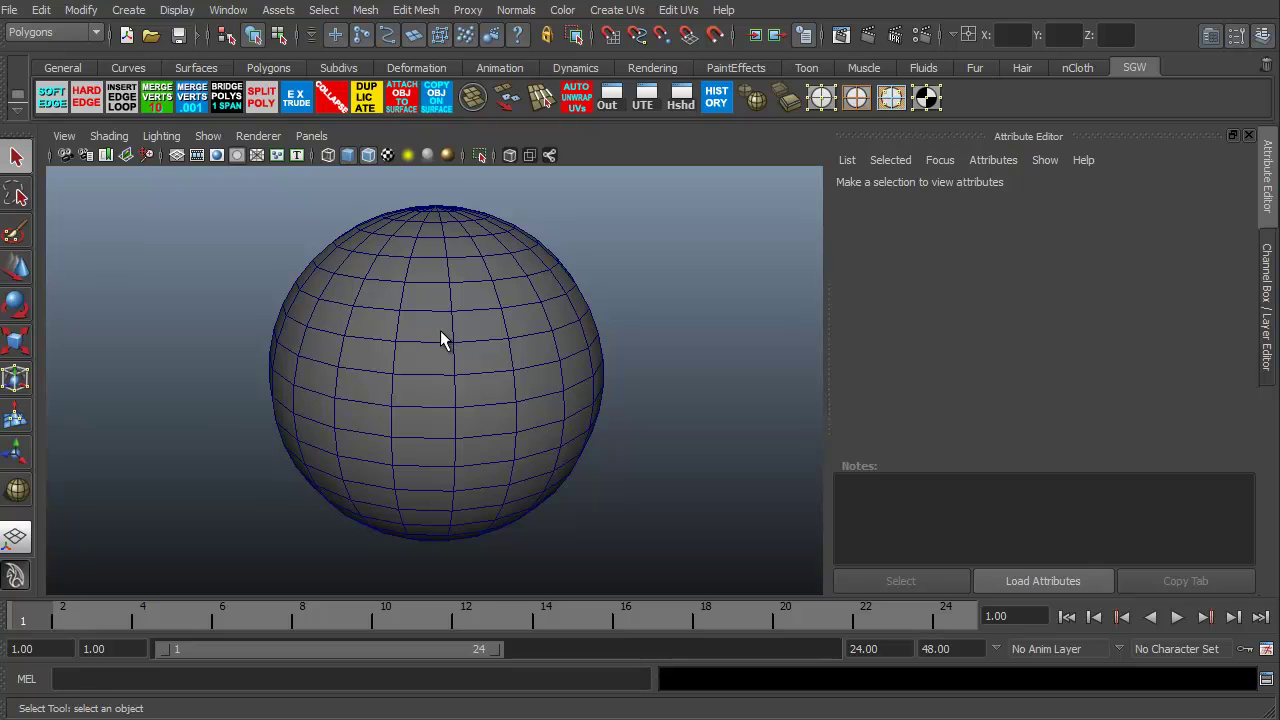
Bring up the hotbox and browse its File, Edit and Modify menus, ending on Create.
key("space")
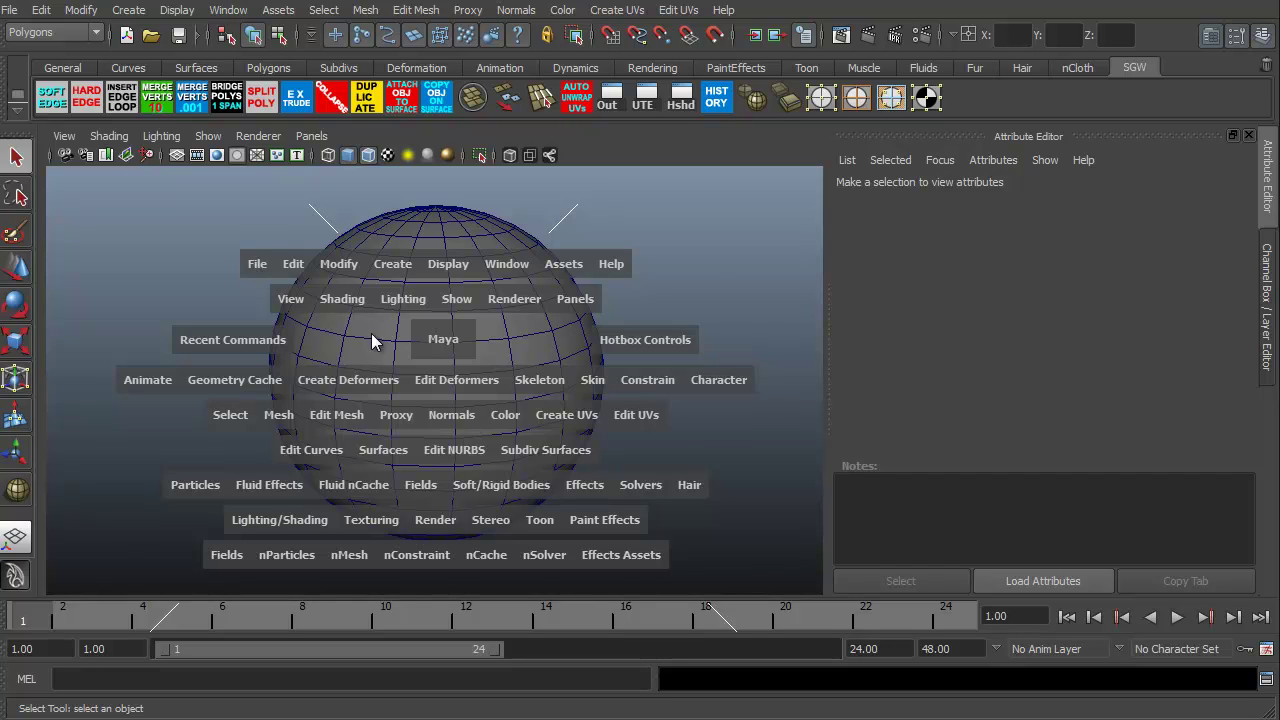
key("space")
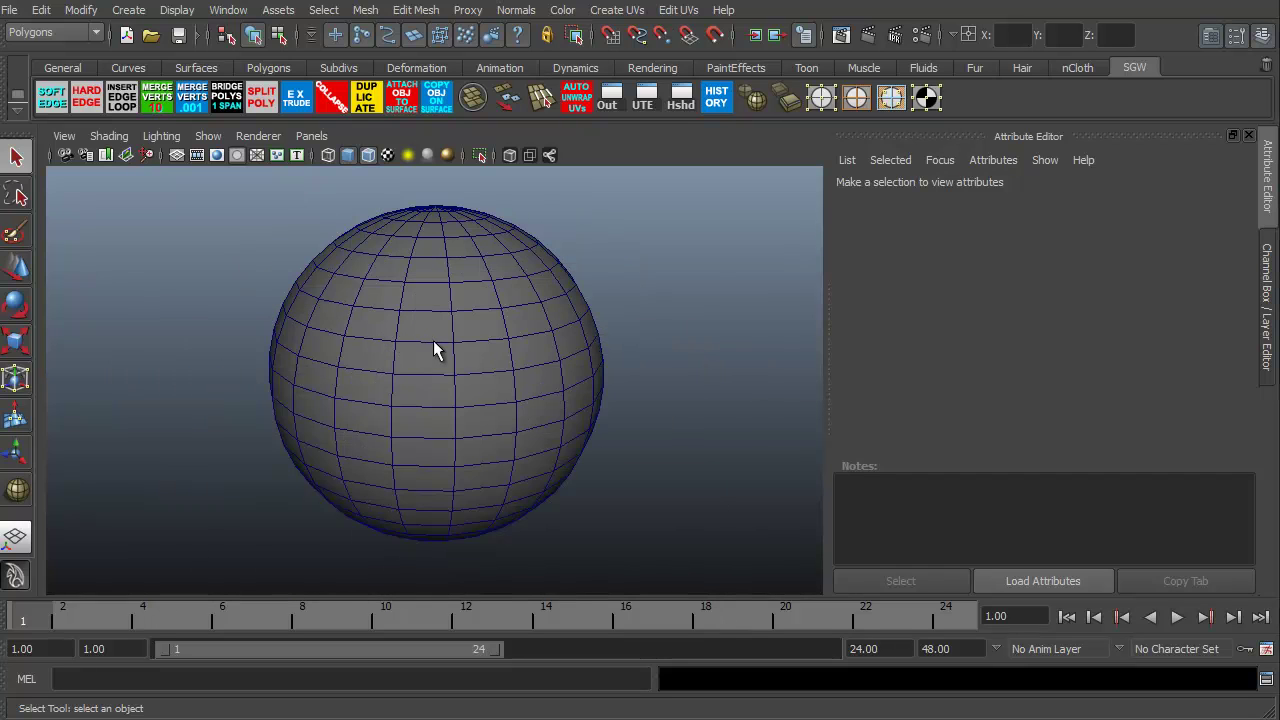
key("space")
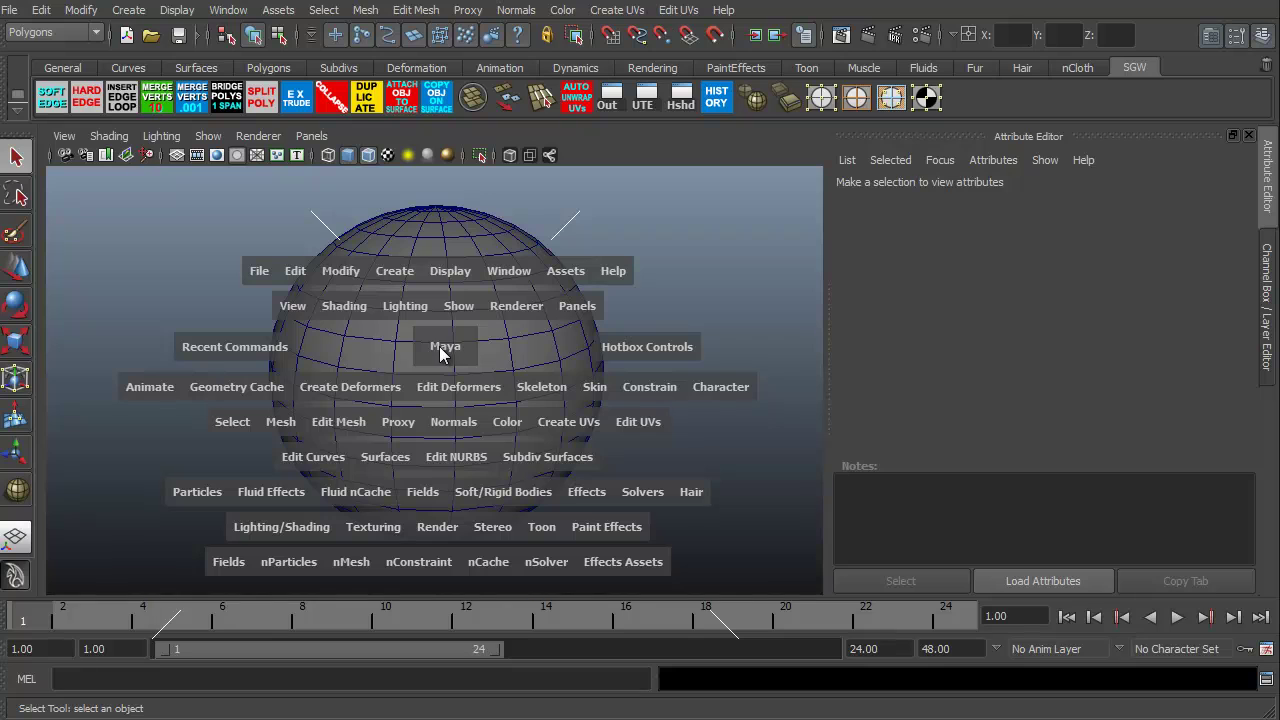
left_click(260, 272)
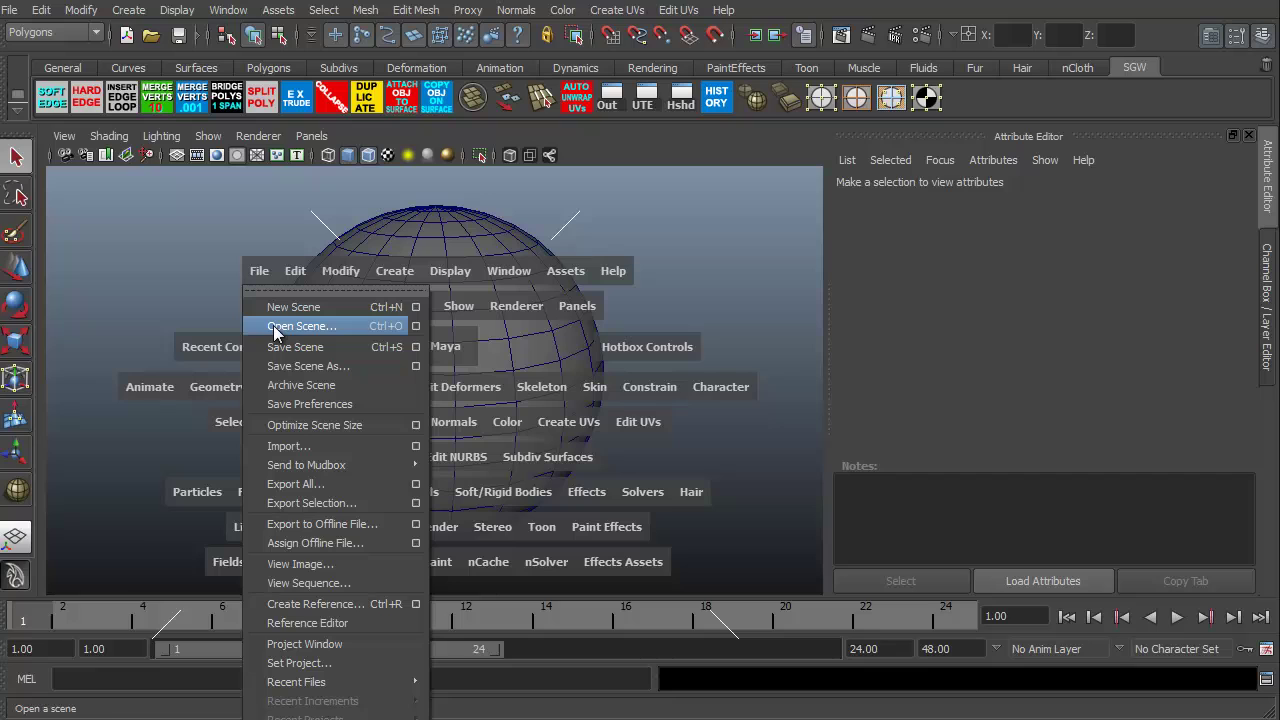
left_click(295, 272)
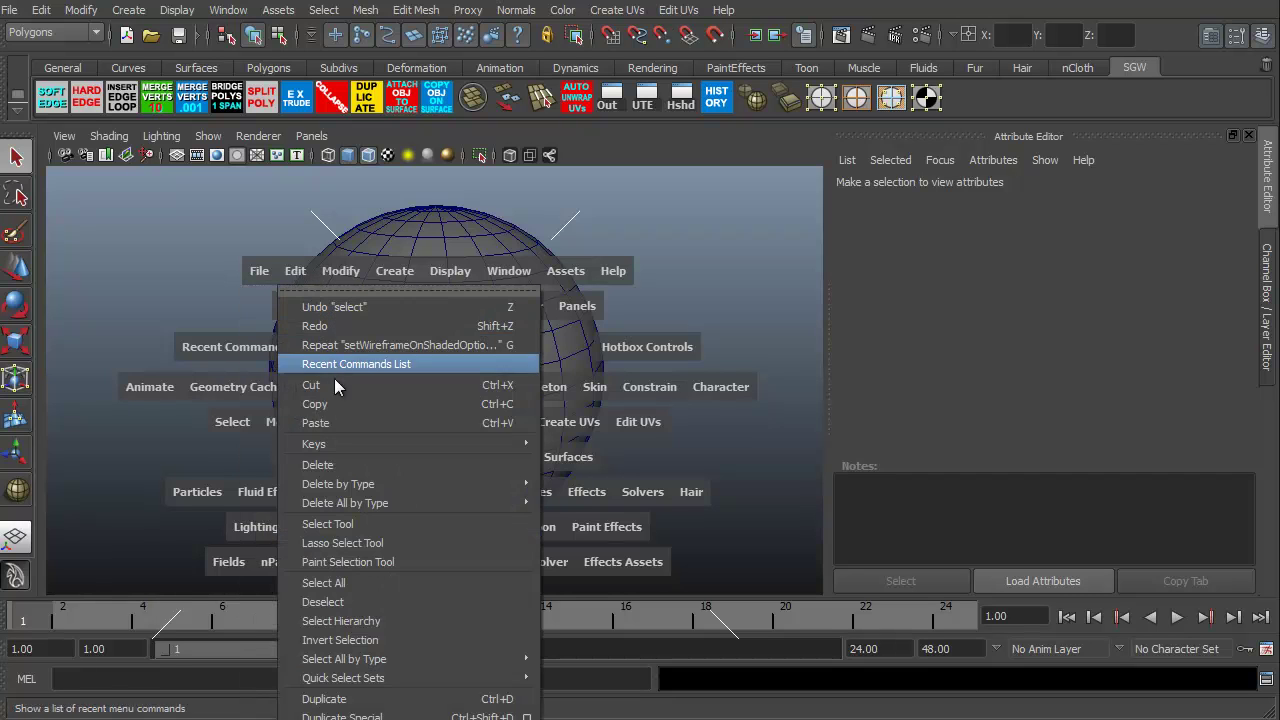
left_click(333, 276)
left_click(337, 271)
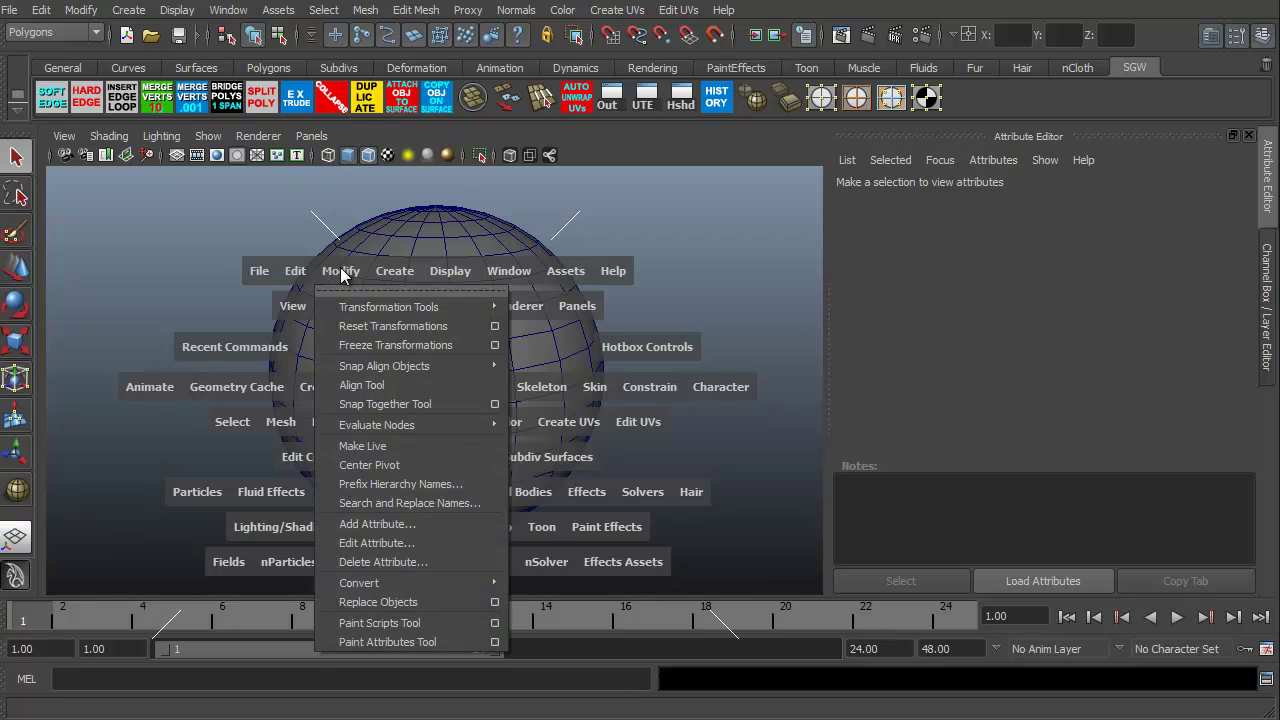
left_click(392, 273)
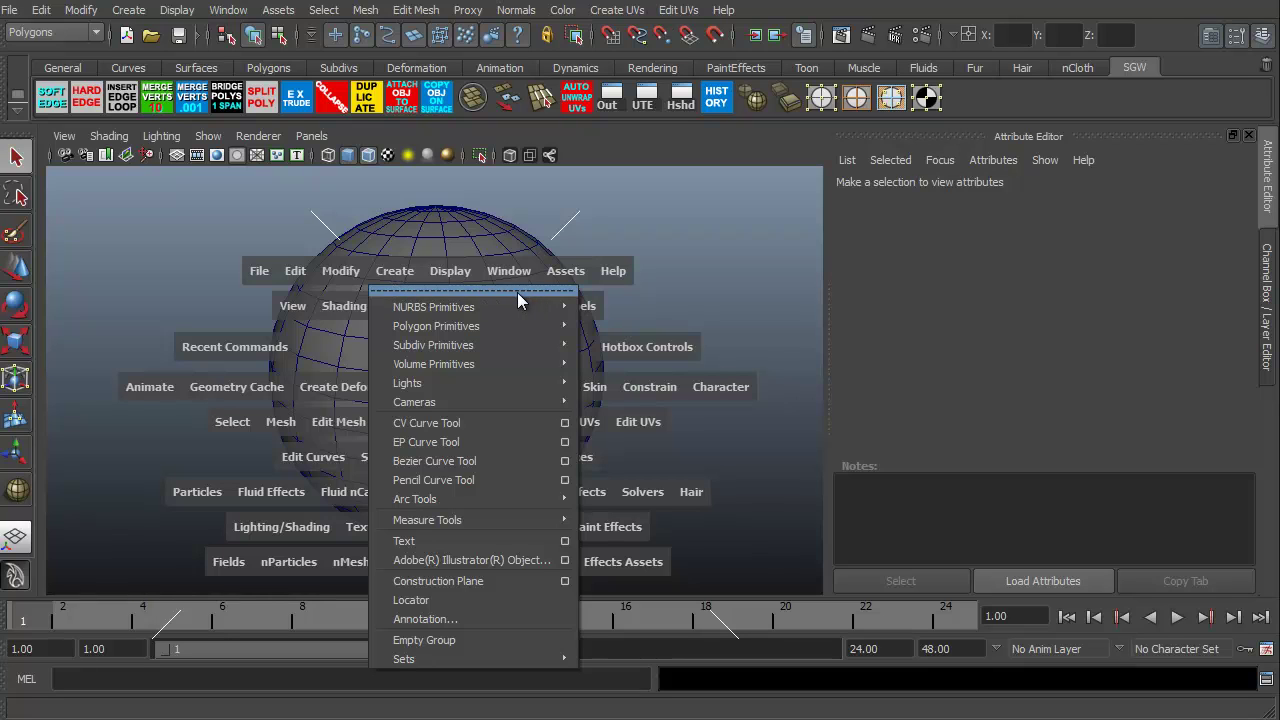
Tear off the Create menu into a floating window, move it up-right, then close it.
left_click(456, 290)
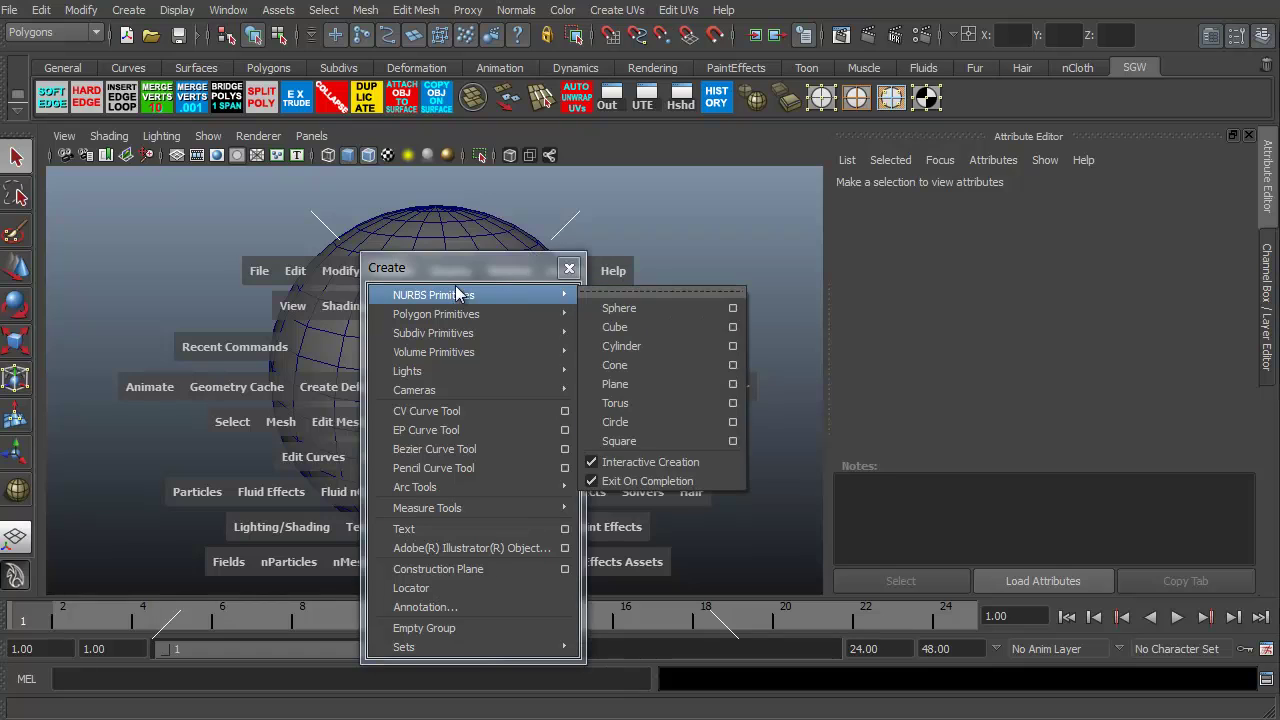
left_click_drag(452, 265, 674, 204)
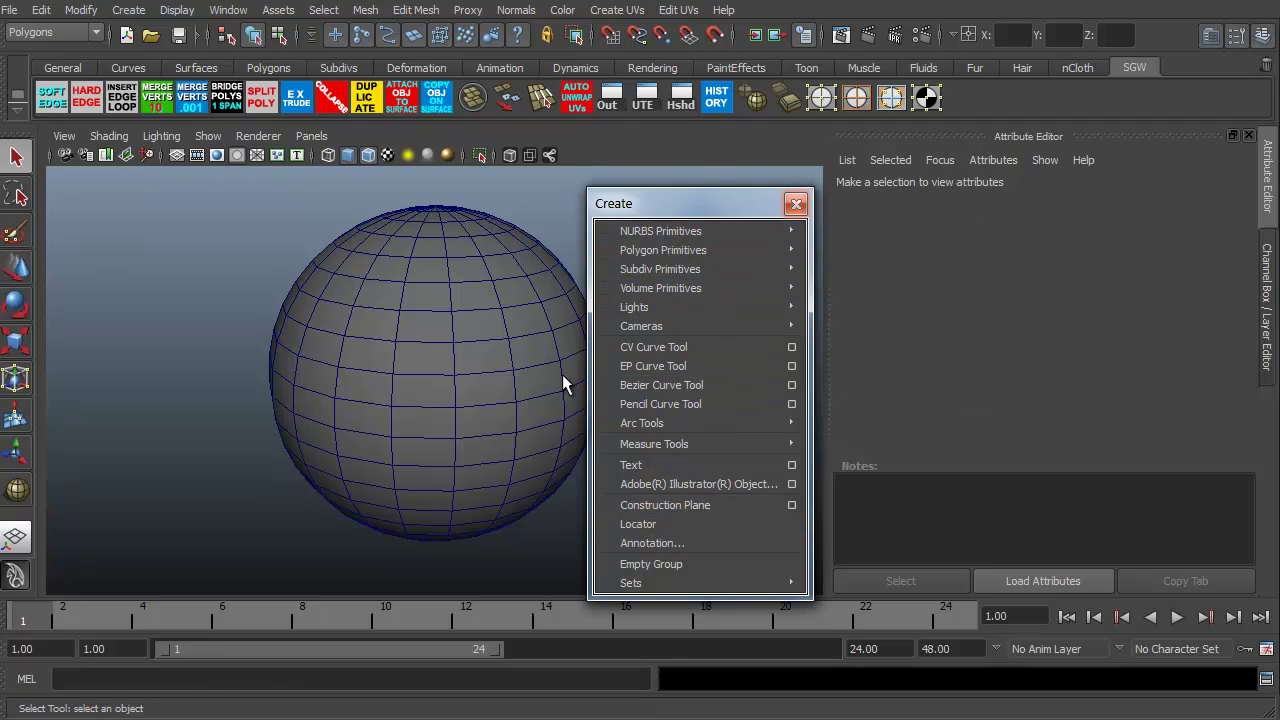
left_click(797, 205)
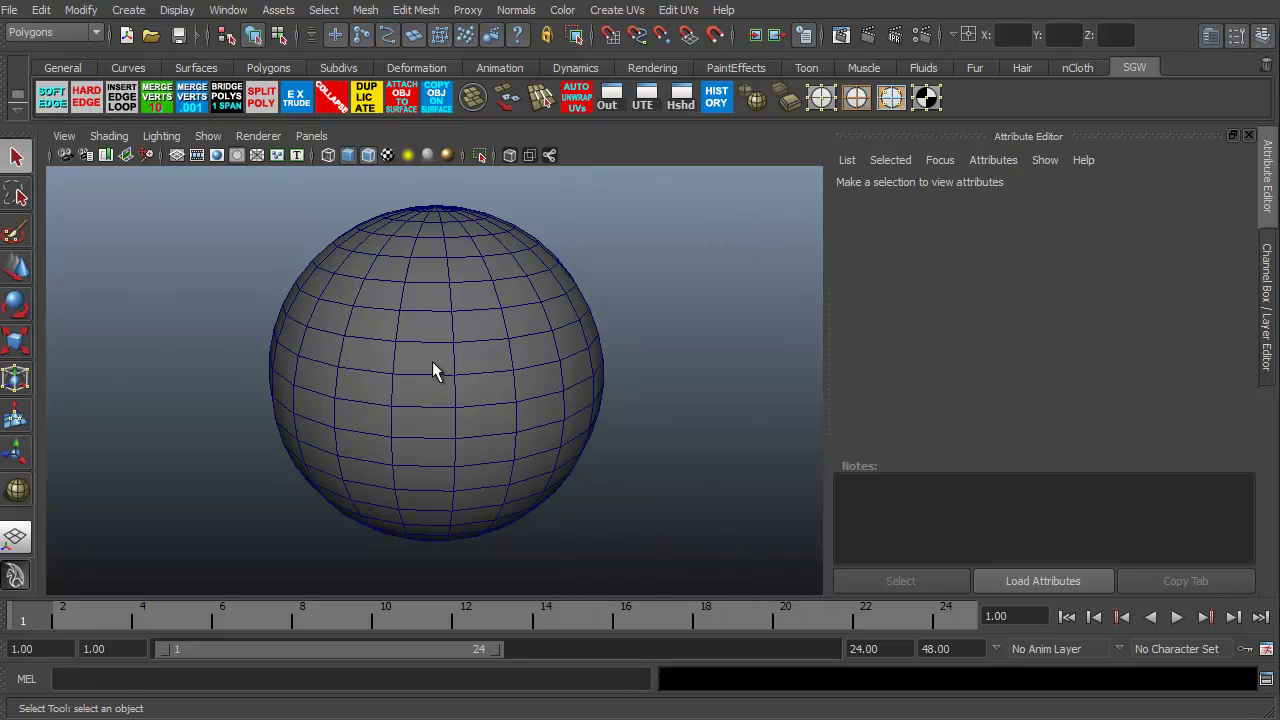
In the hotbox, preview the north-zone panel layouts without choosing, then the north-west selection masks.
key("space")
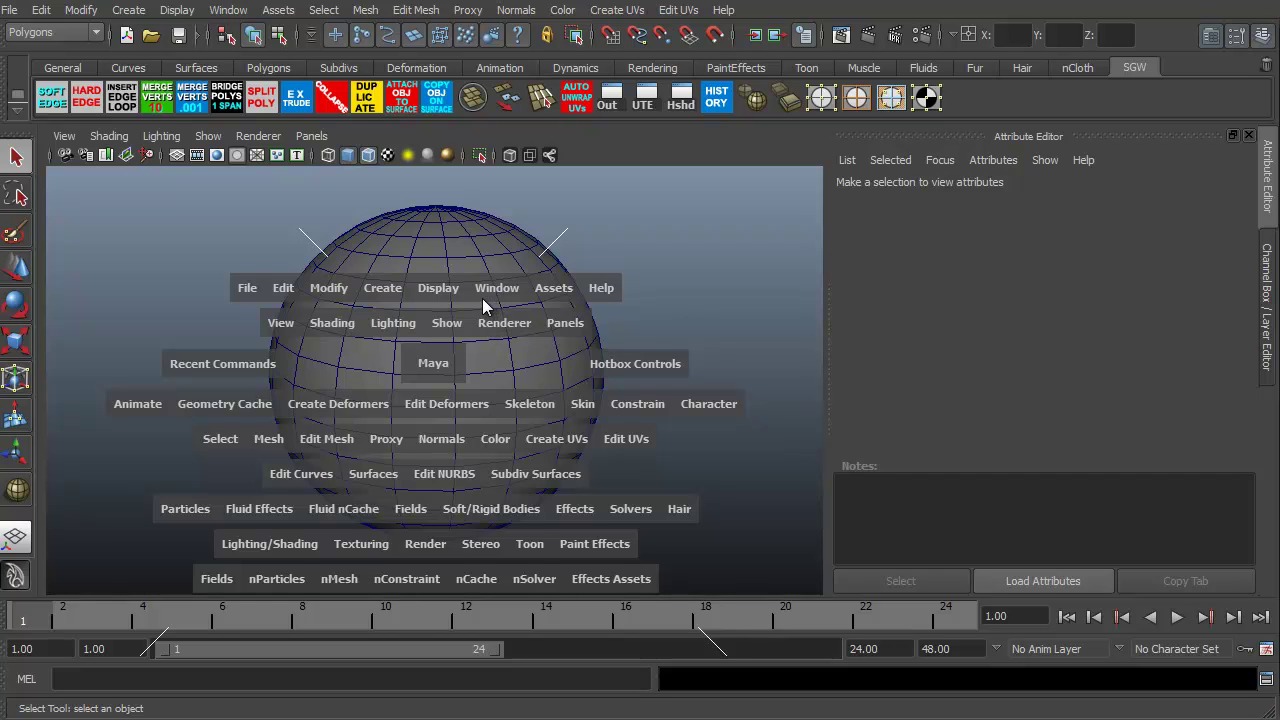
key("space")
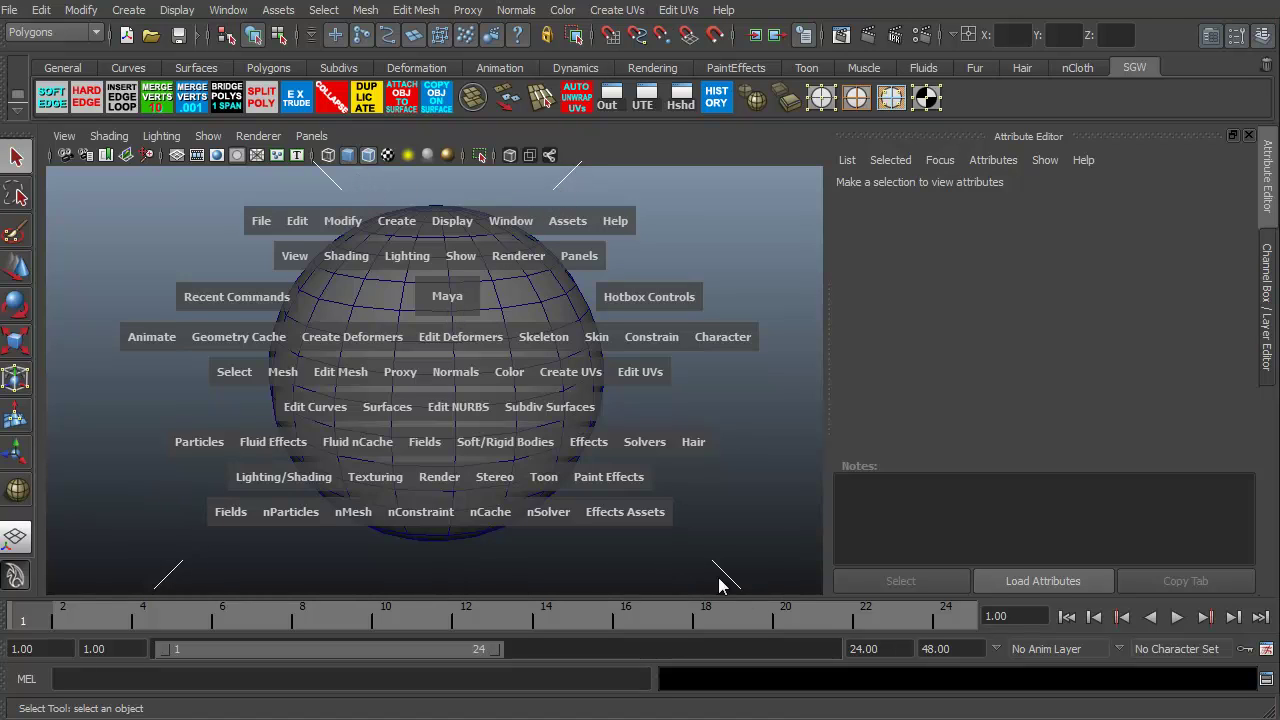
left_click(573, 176)
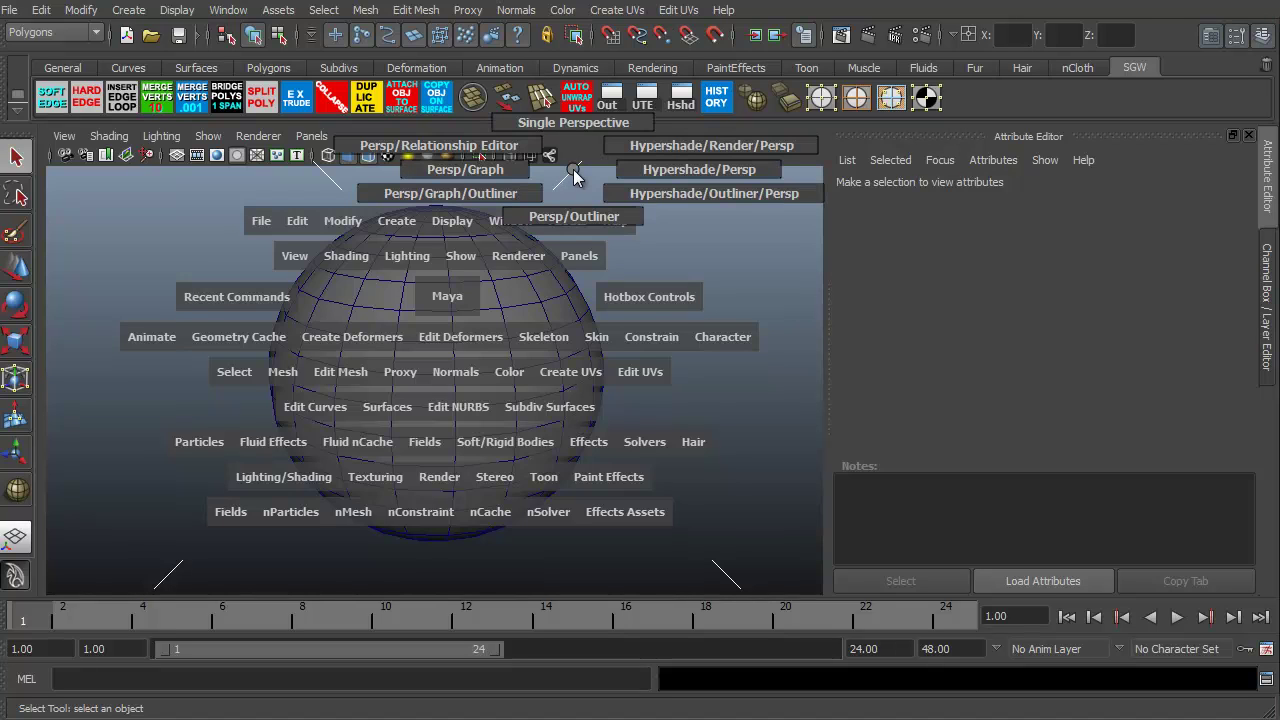
left_click_drag(573, 176, 647, 153)
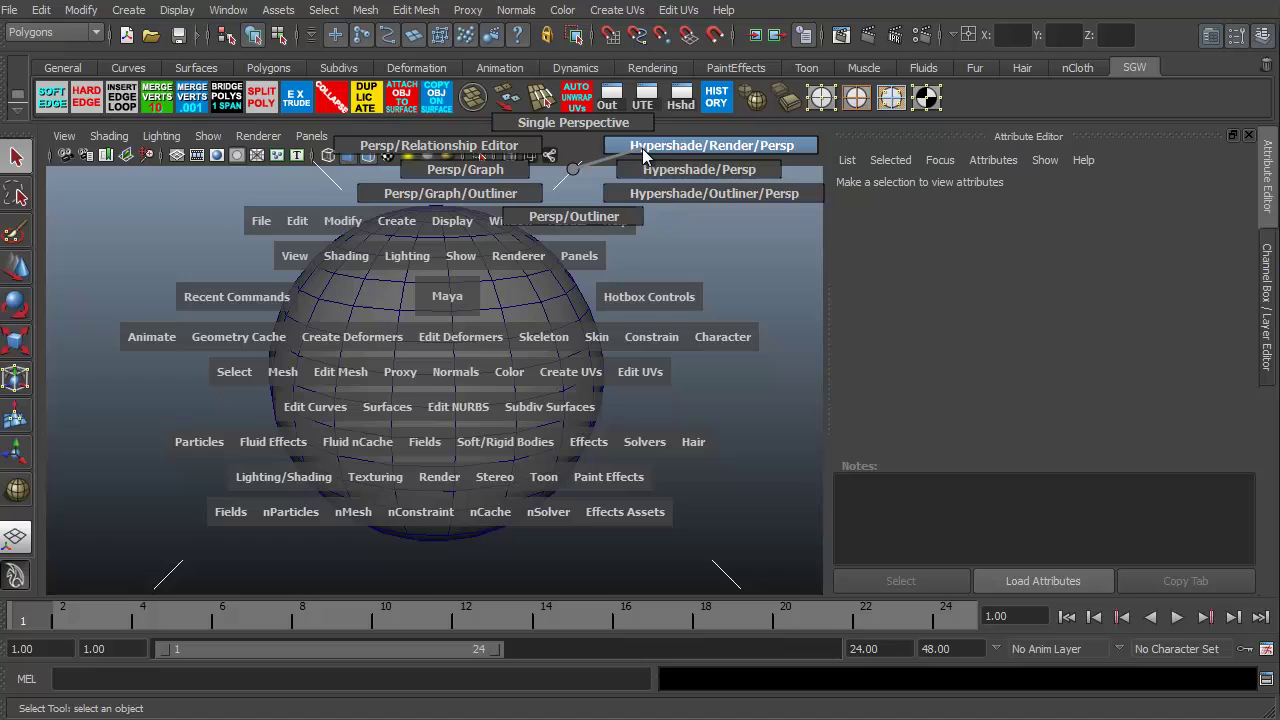
left_click_drag(643, 155, 580, 176)
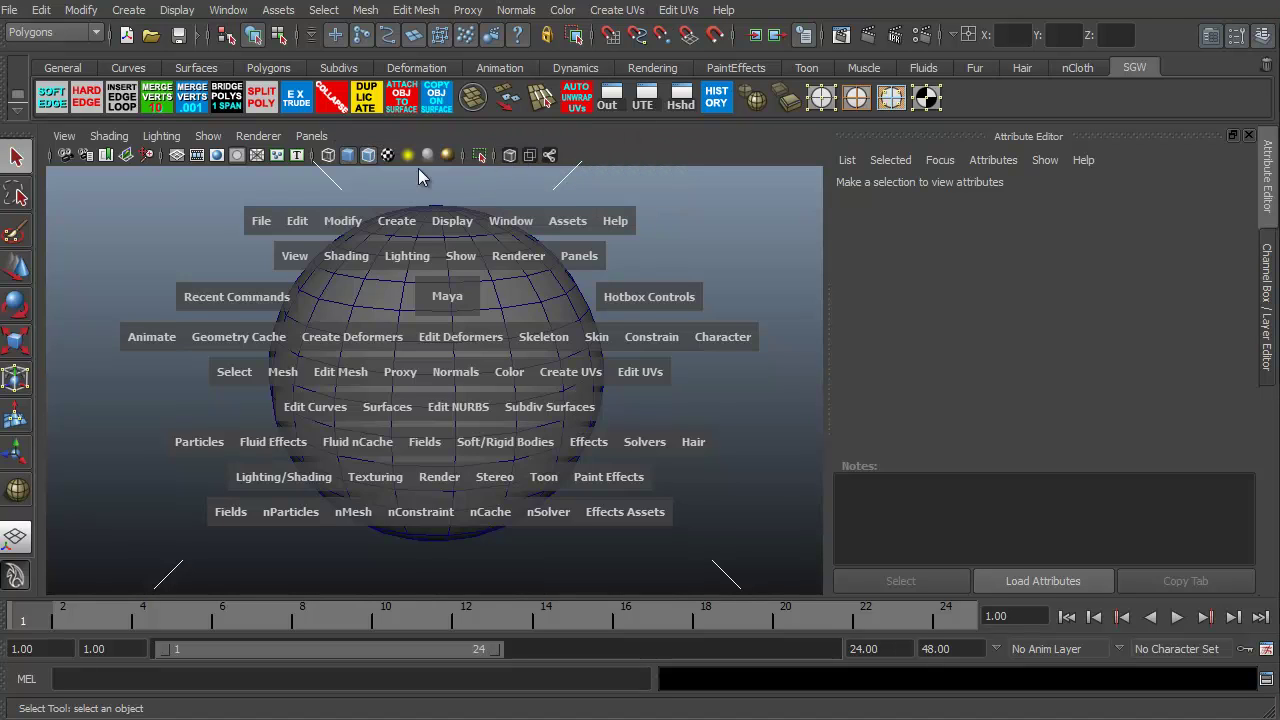
mouse_move(325, 177)
left_mouse_down()
mouse_move(320, 135)
mouse_move(272, 160)
mouse_move(278, 198)
mouse_move(318, 218)
mouse_move(386, 202)
mouse_move(396, 160)
mouse_move(330, 182)
left_mouse_up()
mouse_move(171, 578)
left_mouse_down()
mouse_move(174, 528)
mouse_move(230, 560)
mouse_move(236, 614)
mouse_move(135, 578)
mouse_move(168, 540)
mouse_move(173, 577)
left_mouse_up()
mouse_move(725, 574)
left_mouse_down()
mouse_move(727, 535)
mouse_move(676, 545)
mouse_move(742, 576)
mouse_move(725, 575)
left_mouse_up()
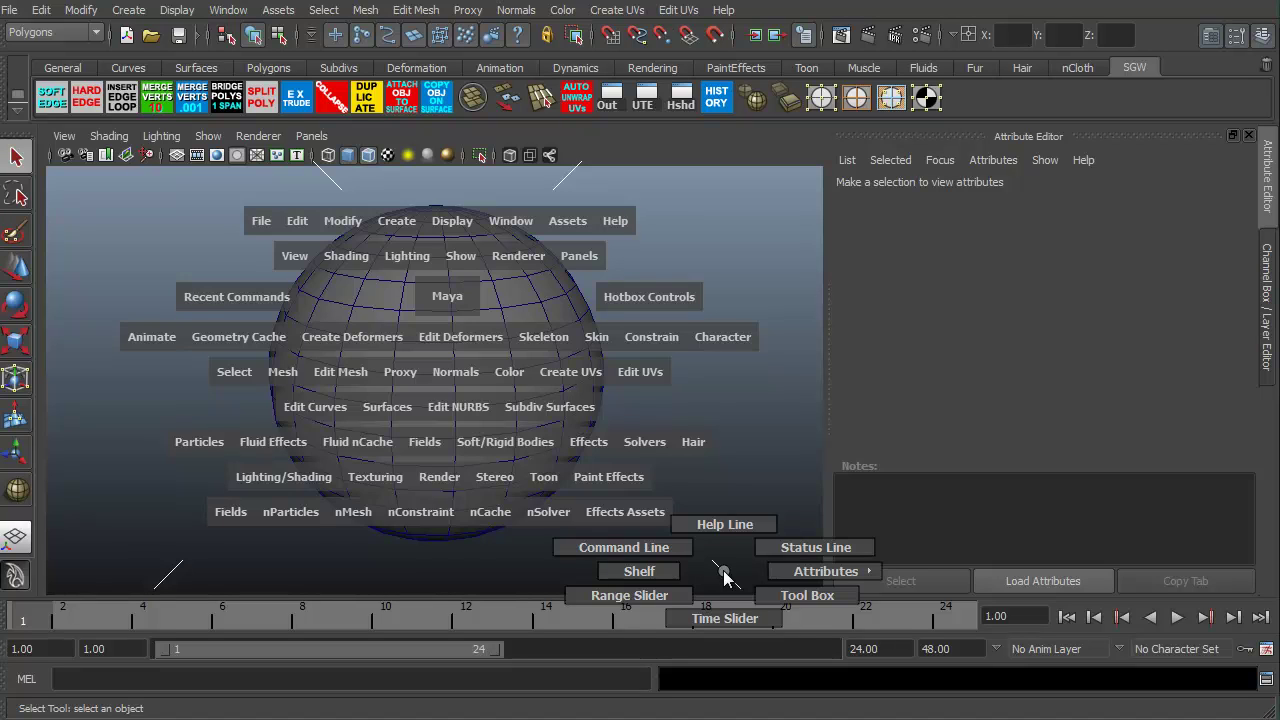
left_click_drag(725, 574, 836, 617)
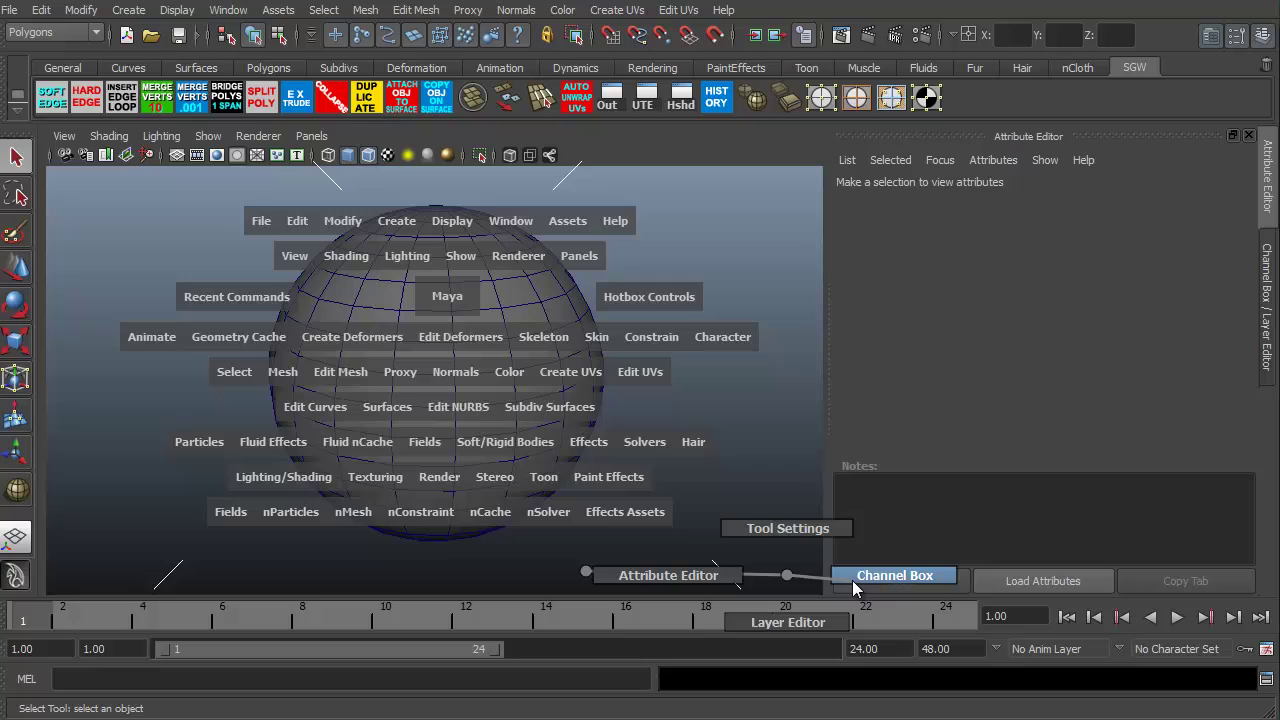
left_click_drag(823, 545, 826, 605)
left_click_drag(832, 585, 589, 571)
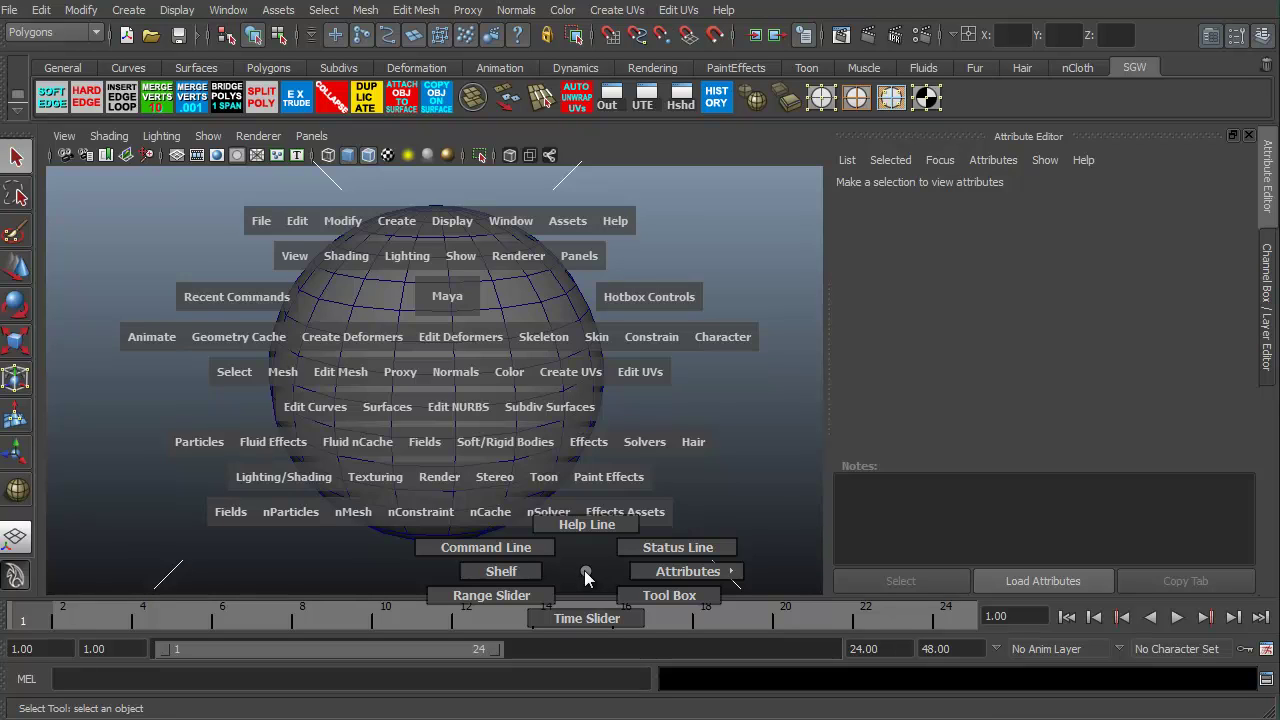
left_click_drag(586, 578, 586, 579)
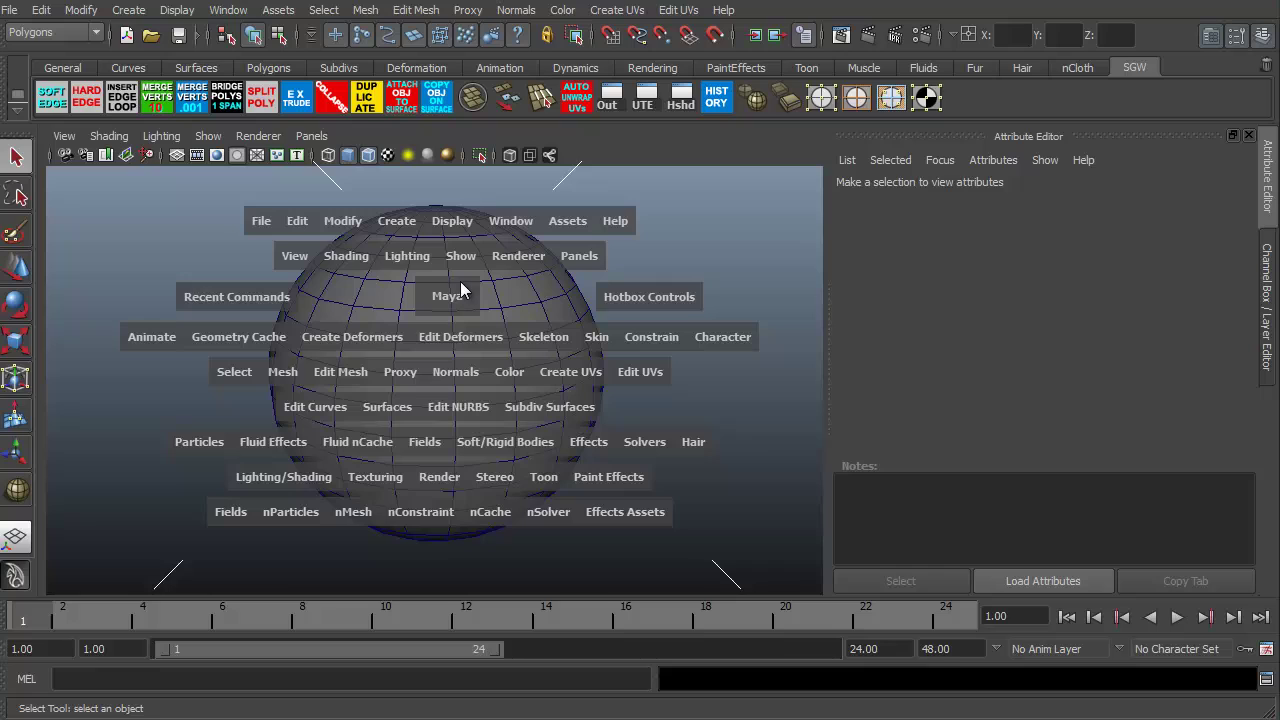
key("space")
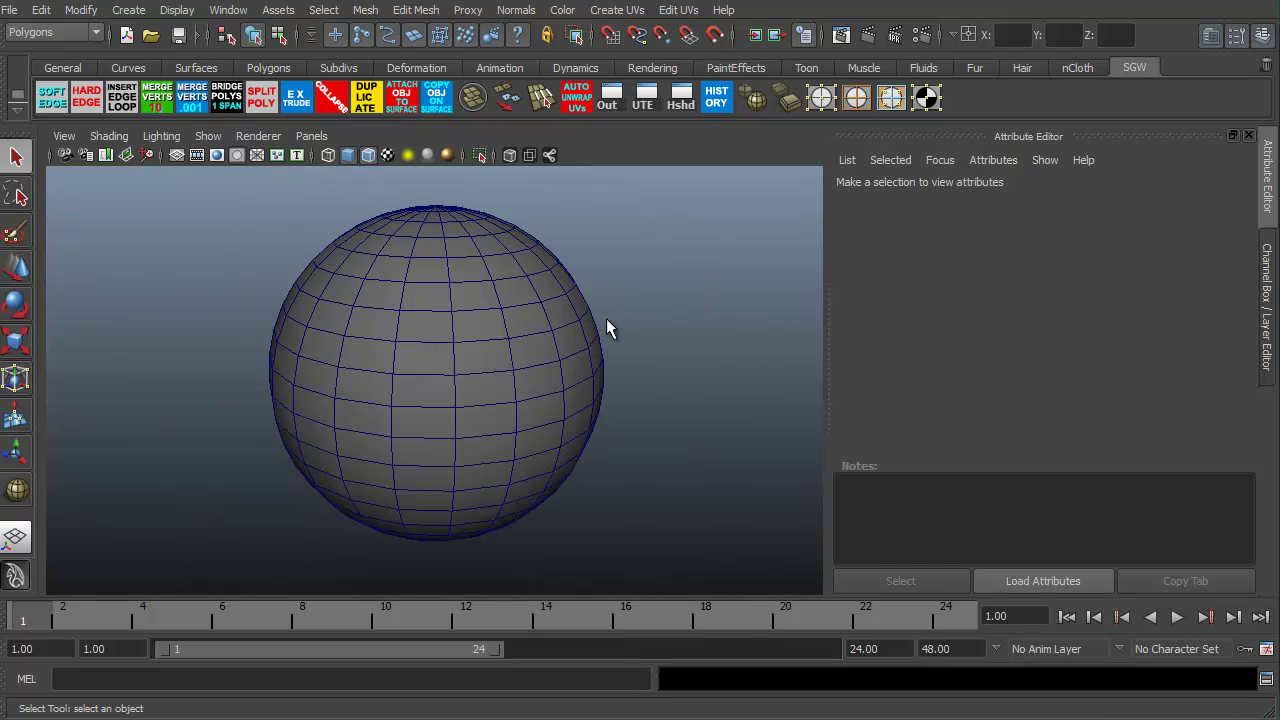
key("space")
key("space")
key("space")
key("space")
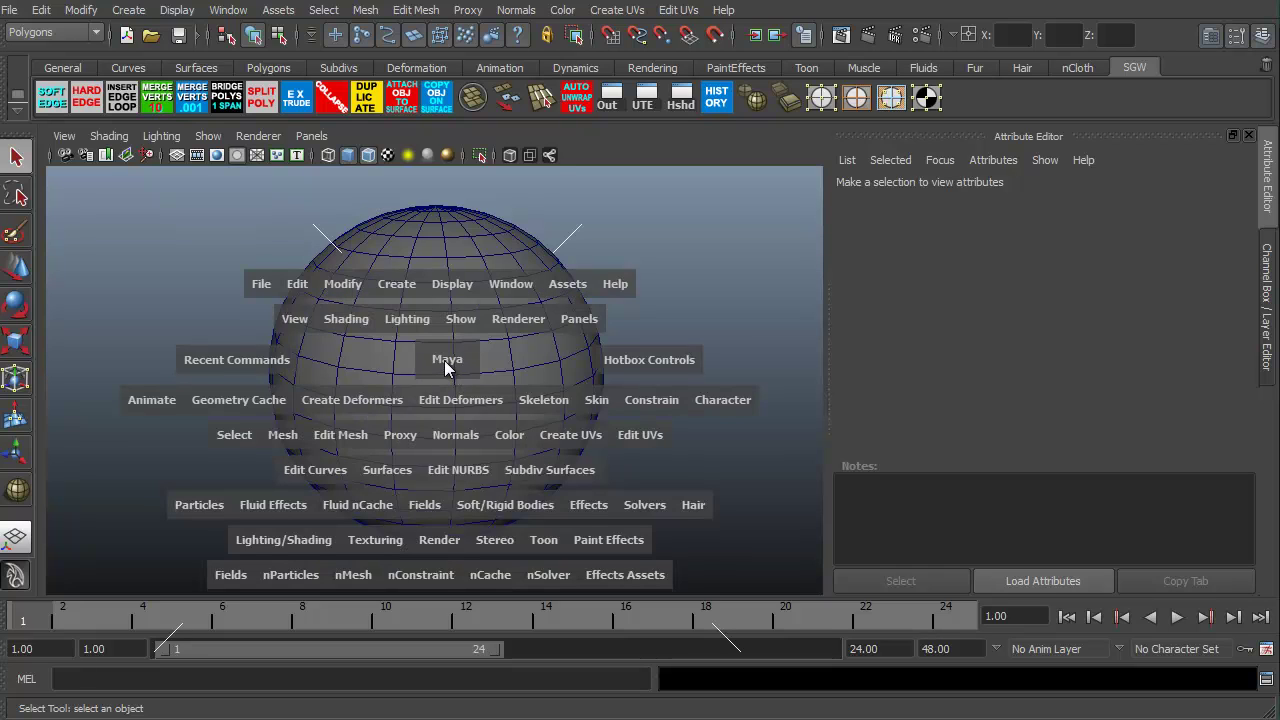
key("space")
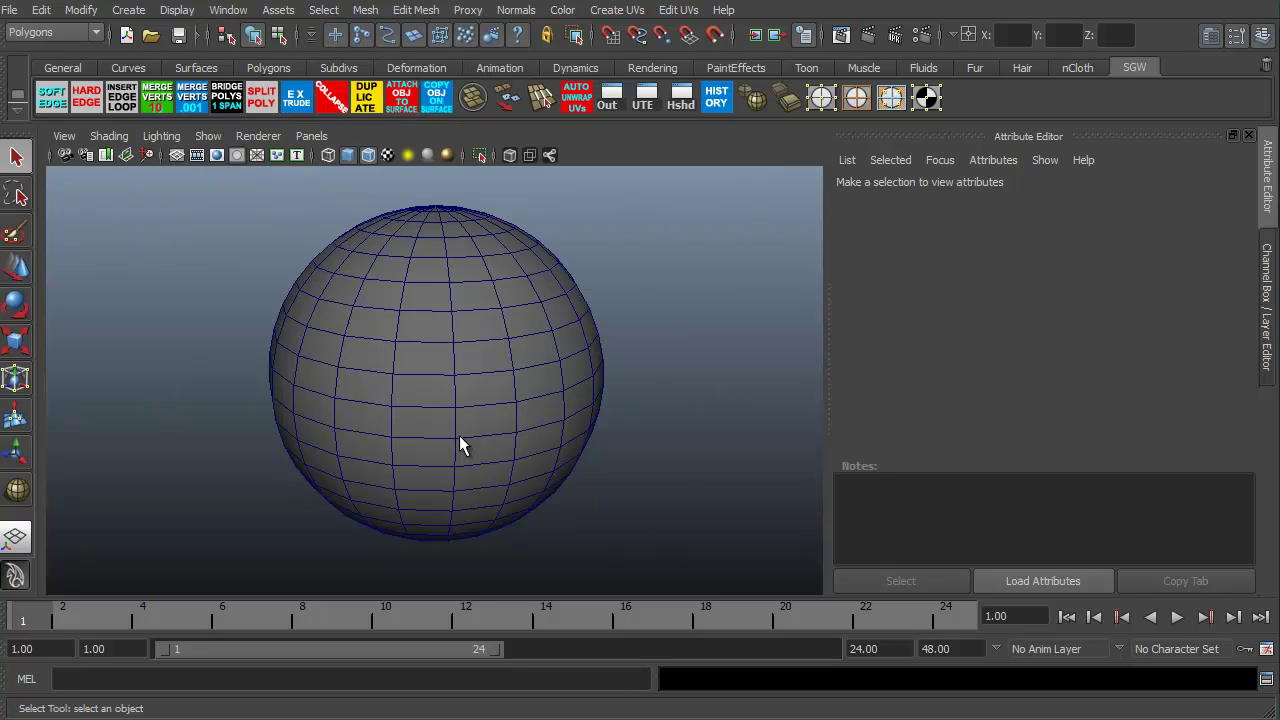
key("space")
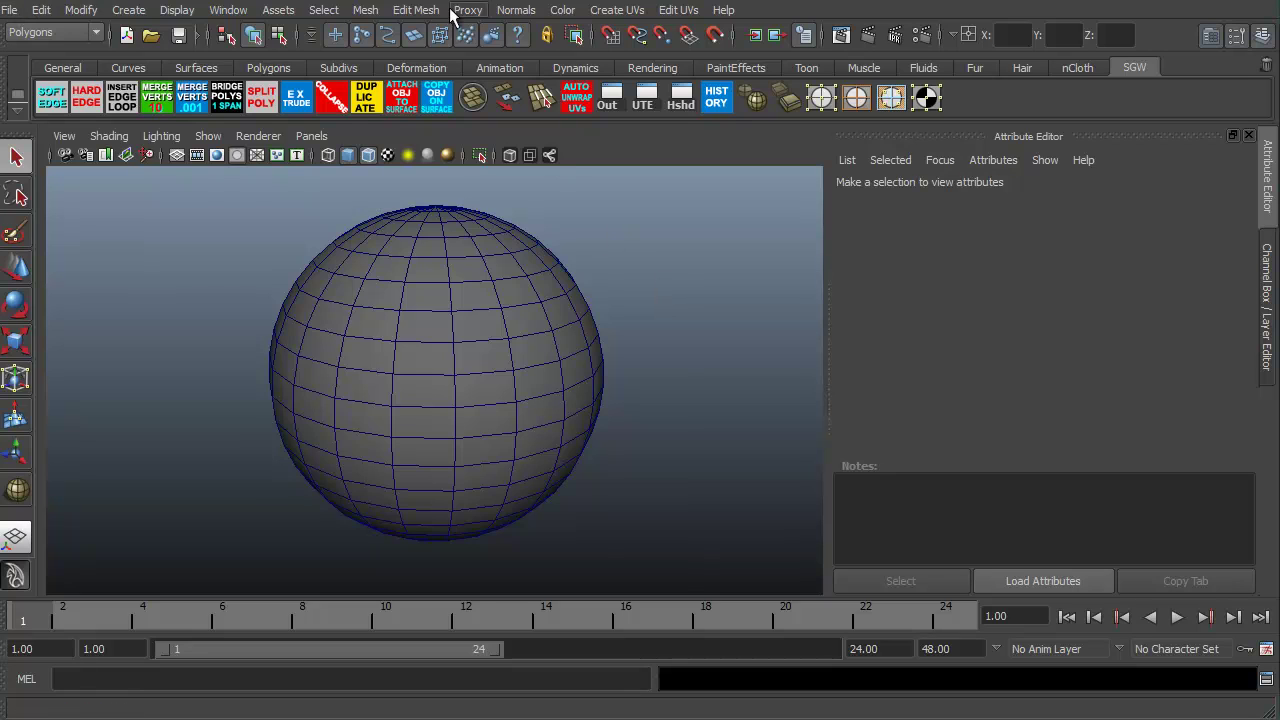
left_click(10, 10)
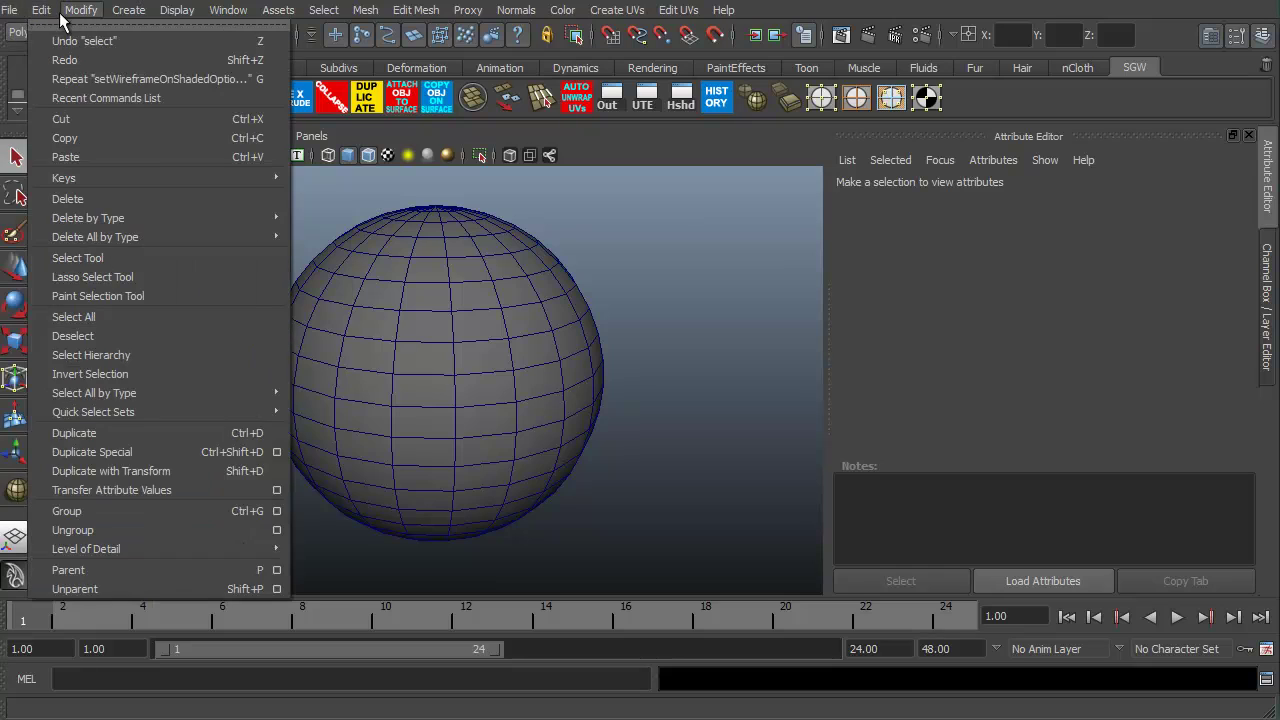
mouse_move(82, 12)
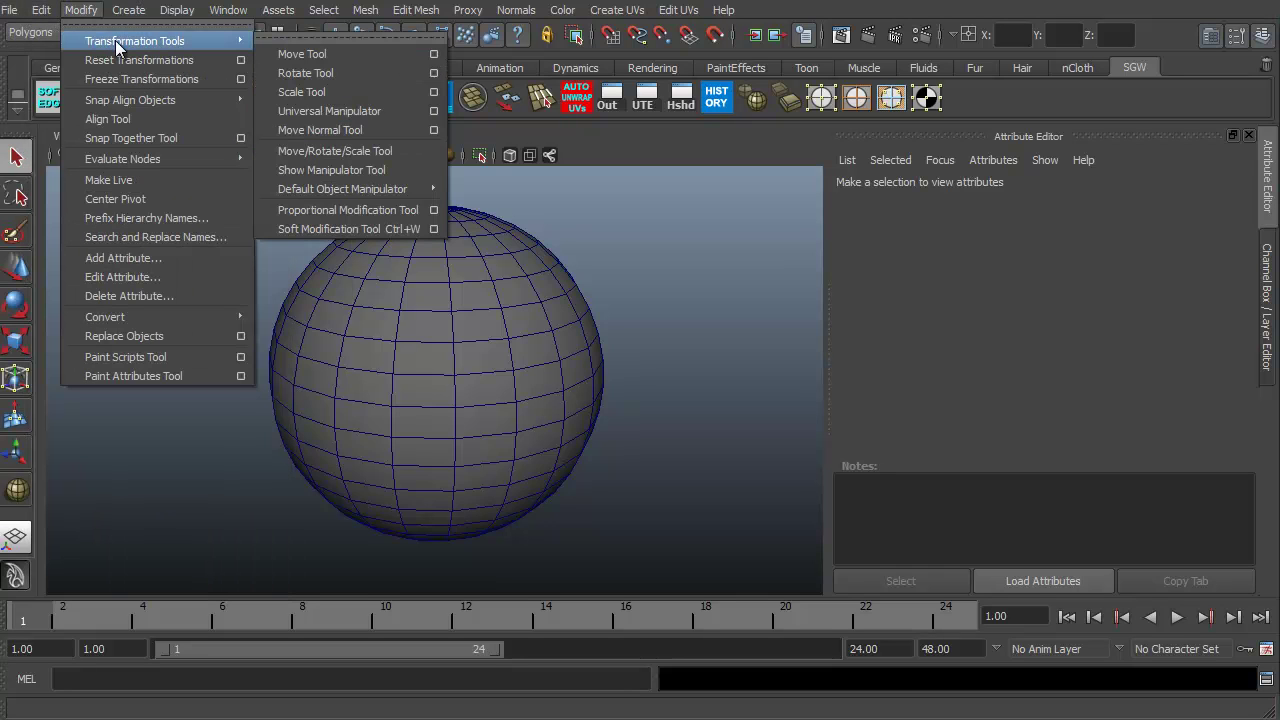
left_click(85, 12)
left_click(85, 12)
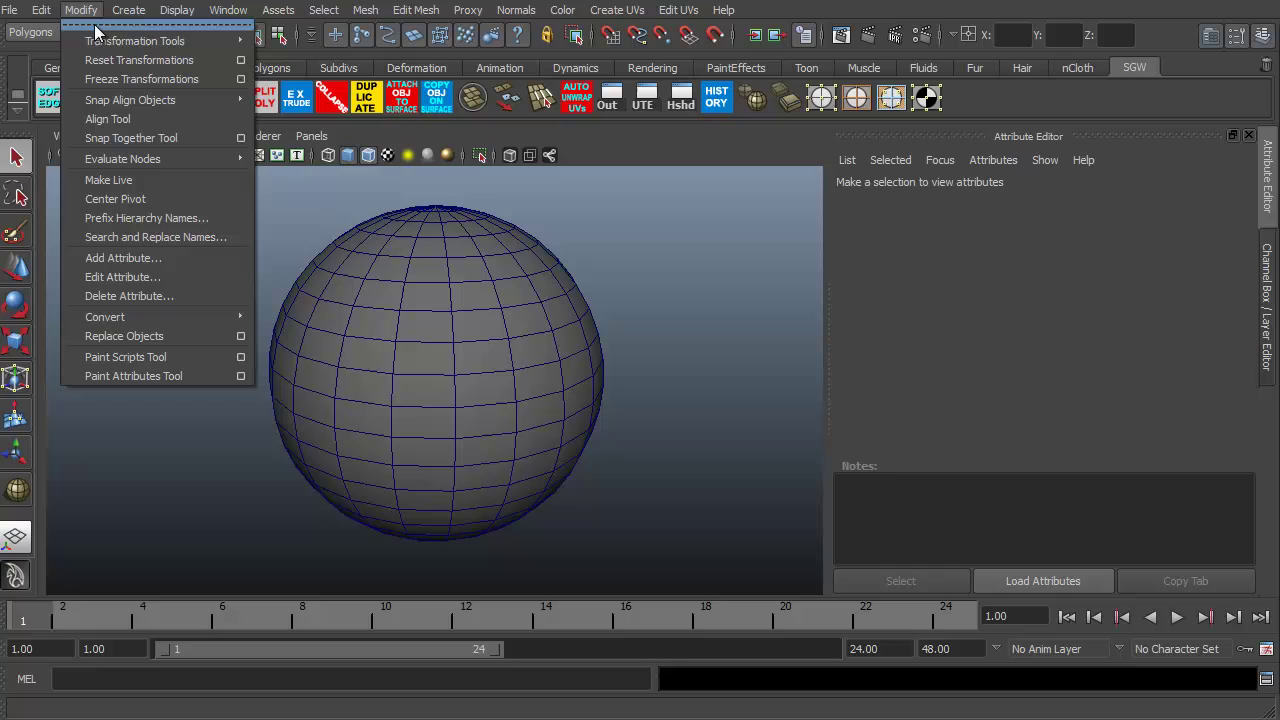
mouse_move(100, 40)
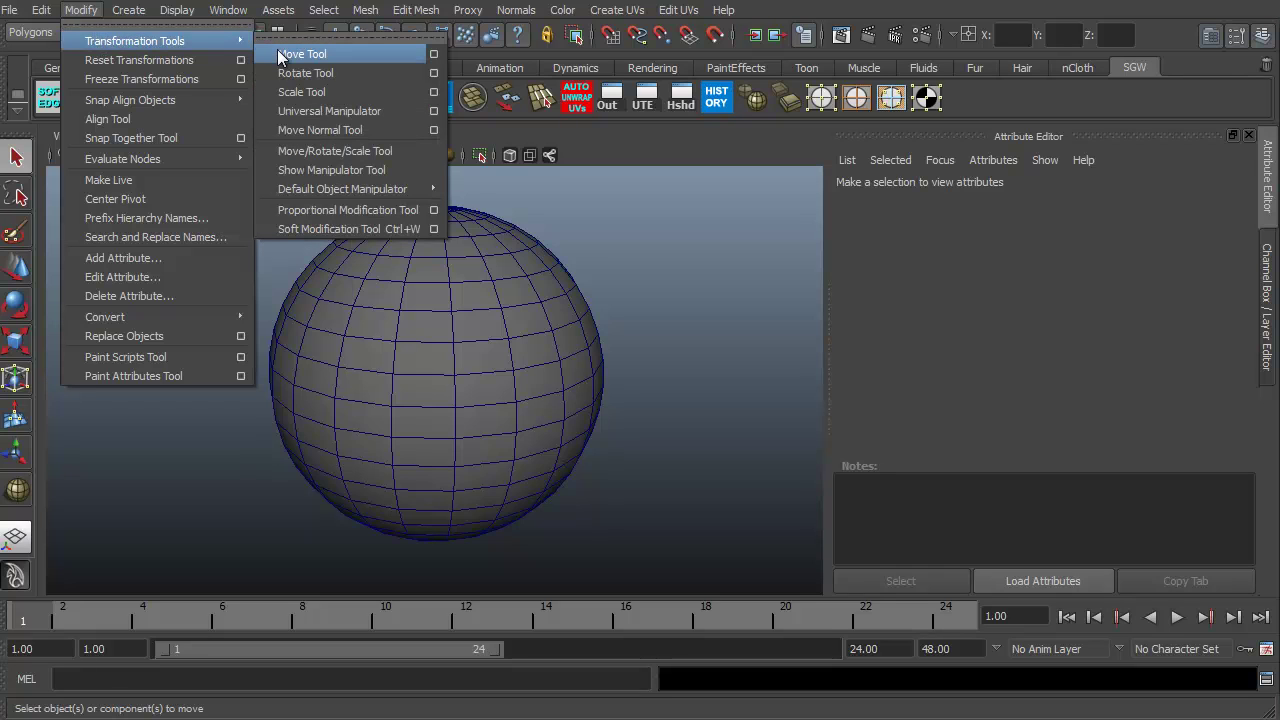
left_click(628, 248)
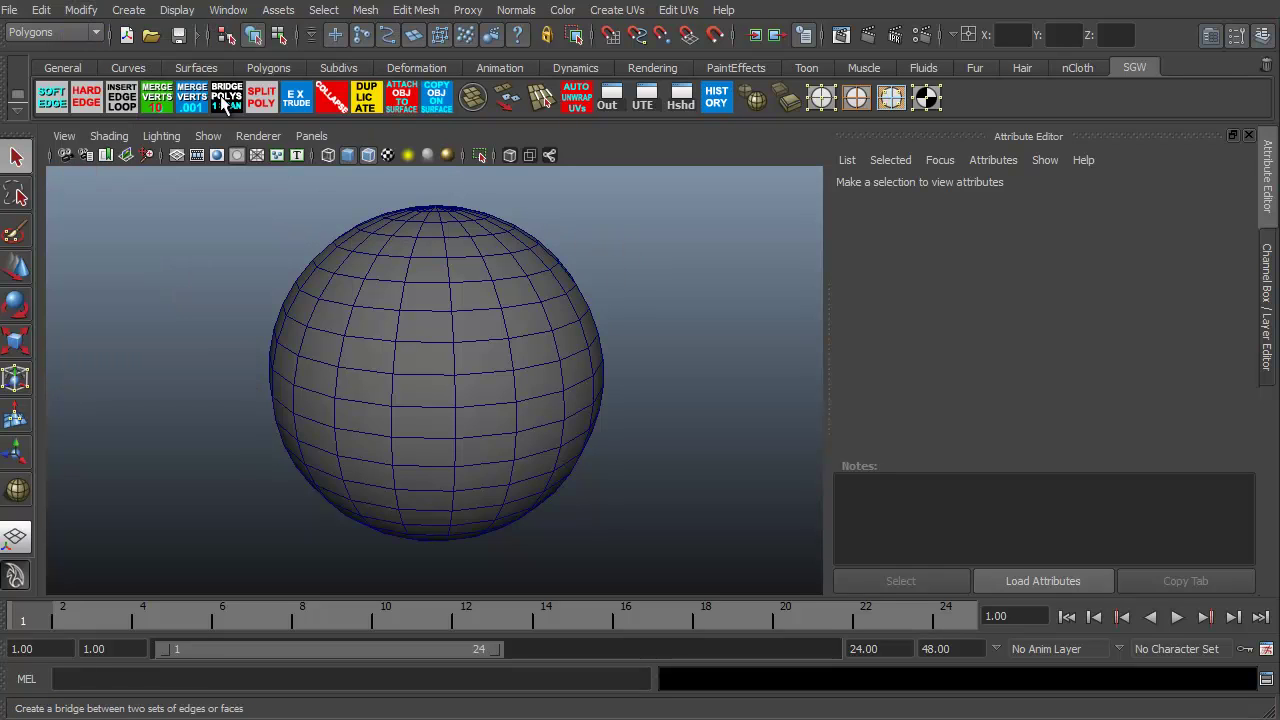
key("space")
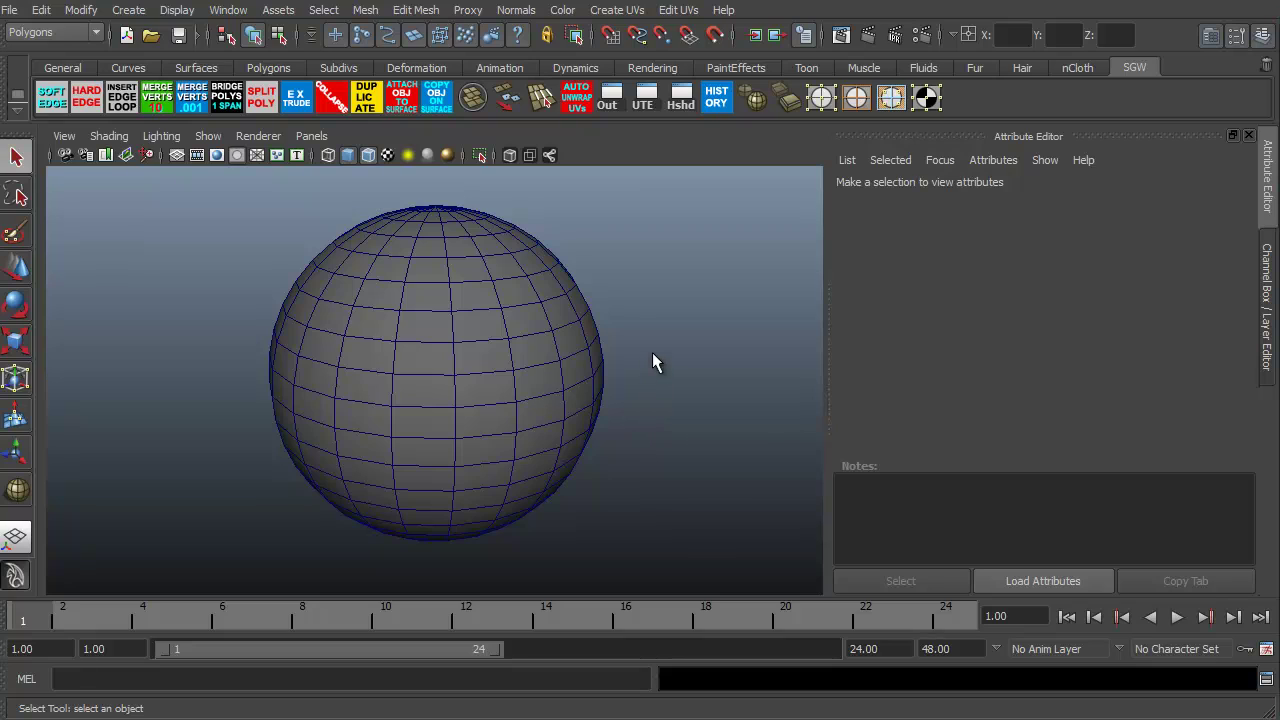
Choose Select All from the viewport's right-click marking menu, selecting the sphere.
right_click(690, 280)
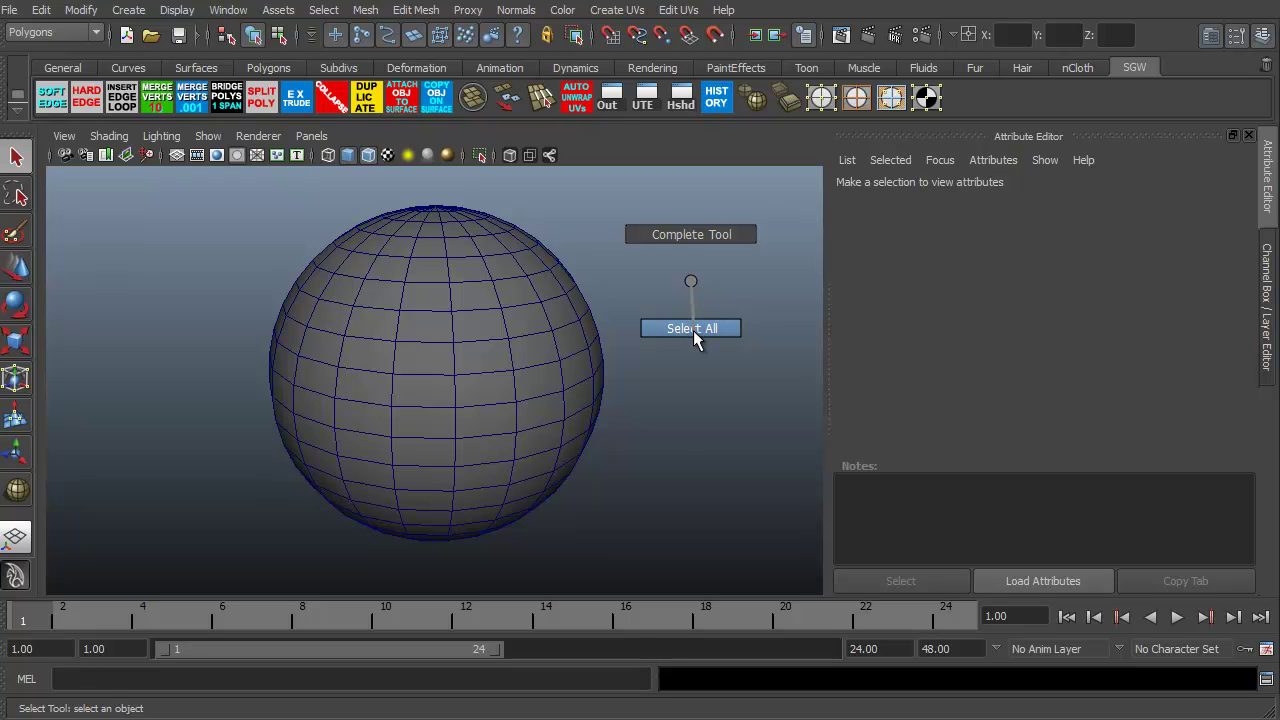
right_click_drag(693, 330, 693, 330)
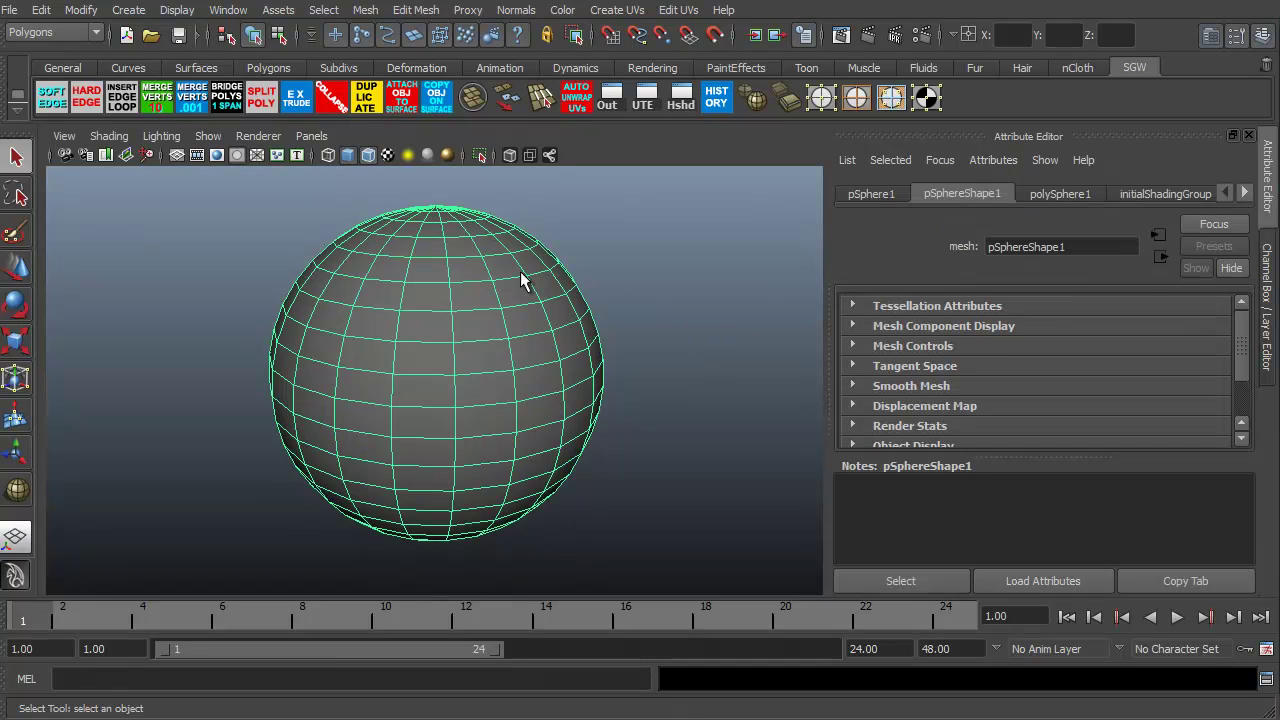
right_click(437, 330)
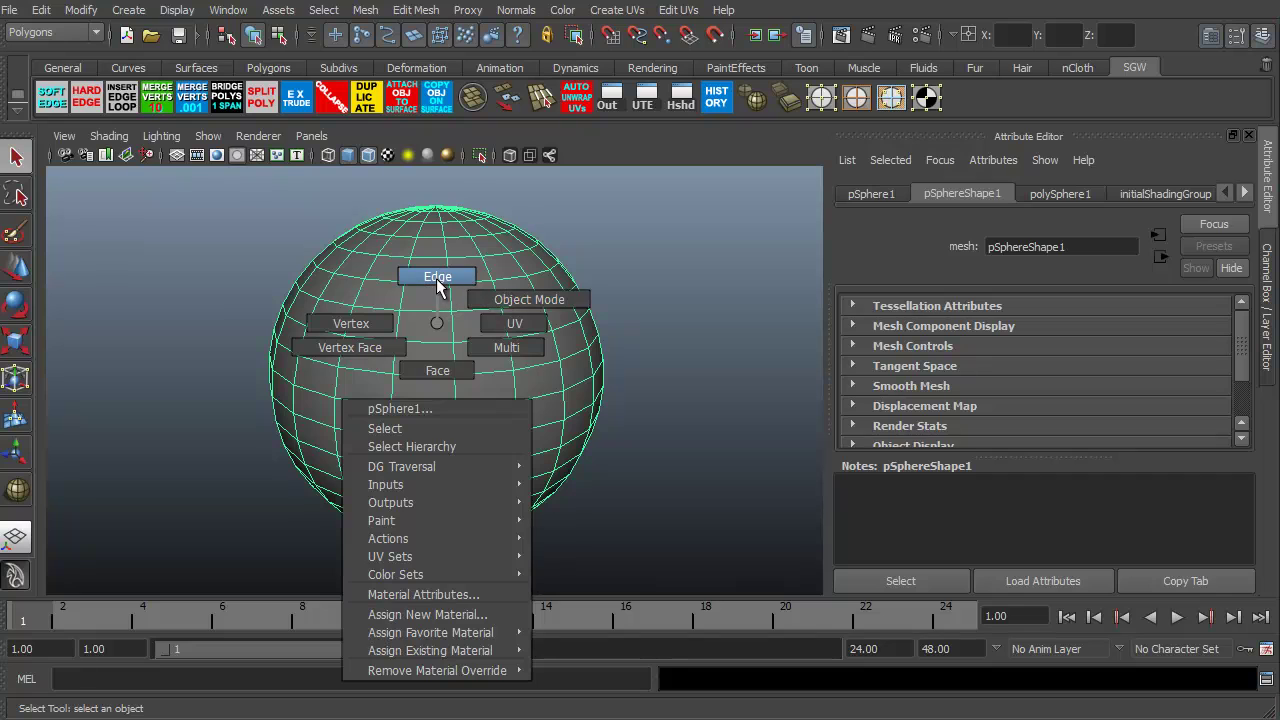
right_click_drag(437, 283, 350, 325)
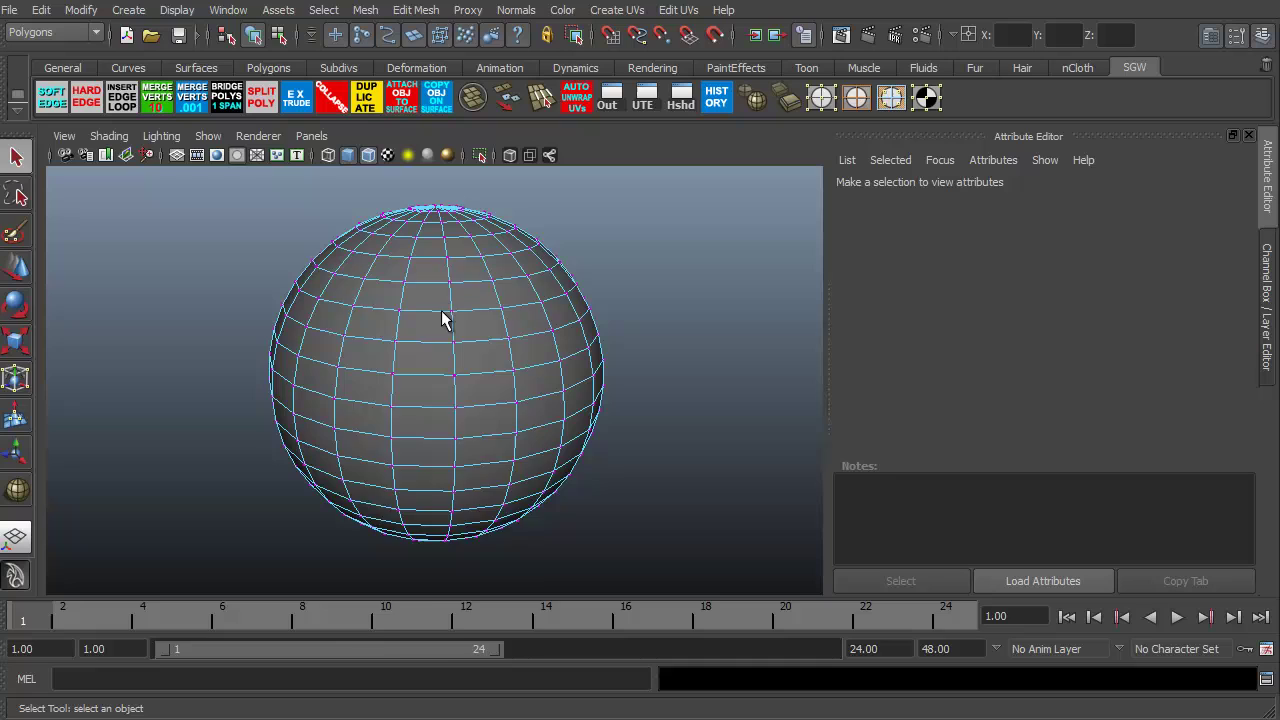
right_click_drag(443, 320, 446, 268)
left_click(507, 341)
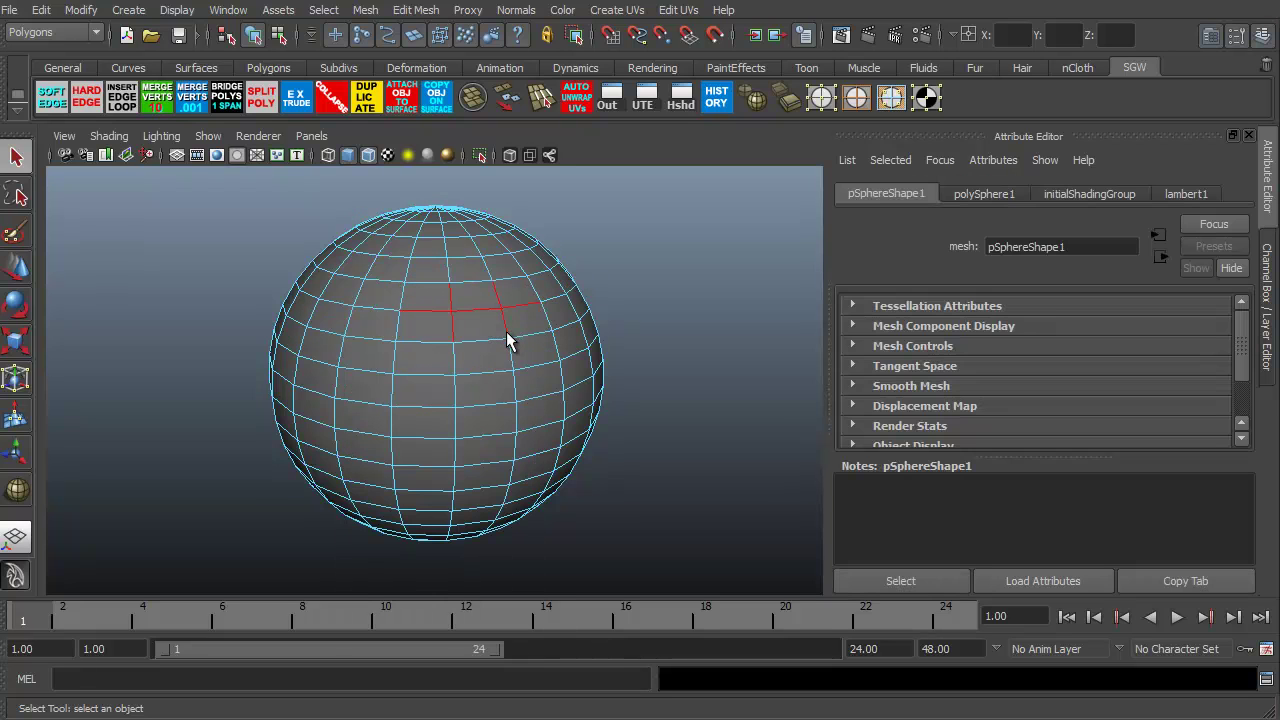
right_click_drag(424, 312, 424, 358)
left_click_drag(374, 291, 529, 406)
mouse_move(421, 331)
right_mouse_down()
mouse_move(472, 334)
mouse_move(392, 372)
mouse_move(383, 436)
mouse_move(408, 474)
mouse_move(428, 617)
mouse_move(424, 328)
right_mouse_up()
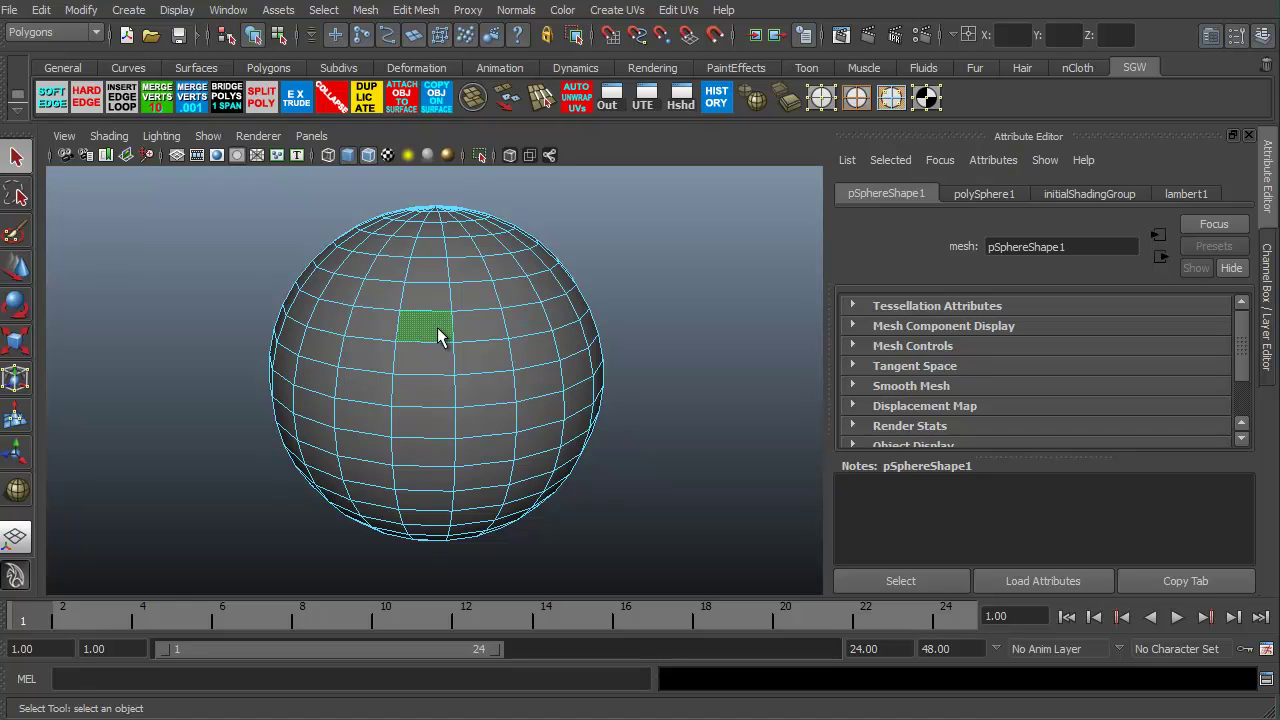
left_click(437, 333)
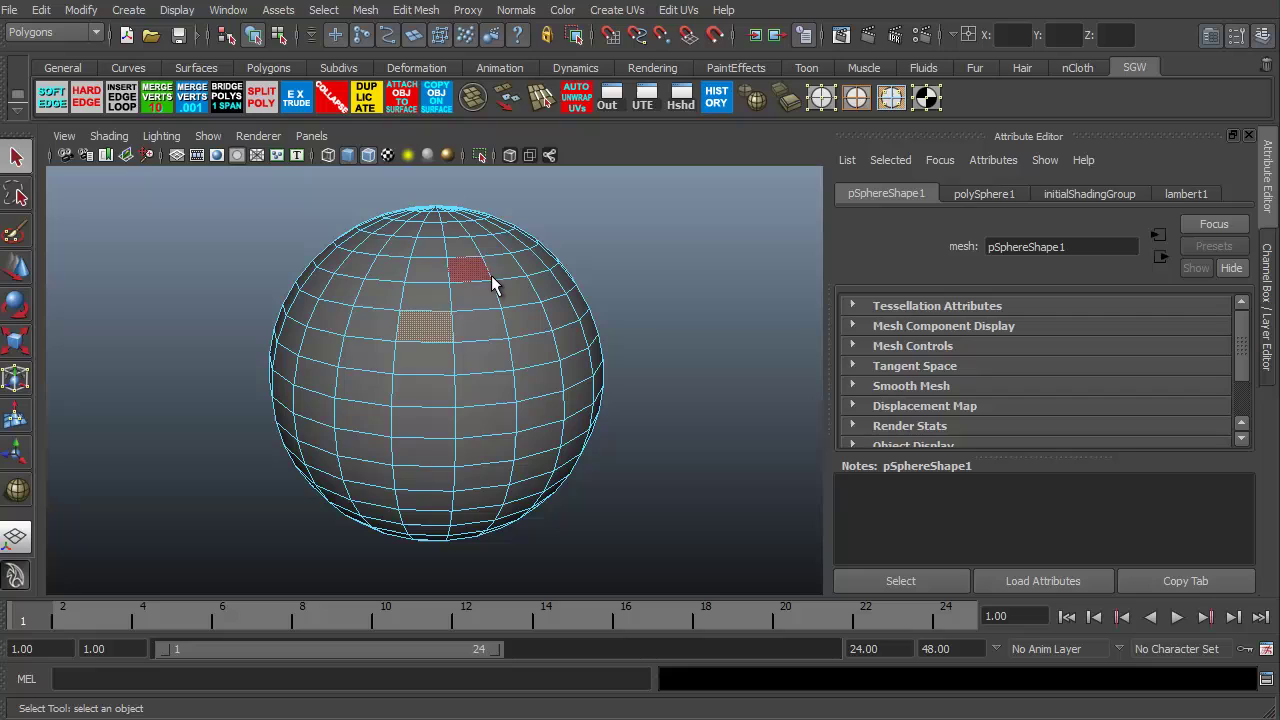
right_click(432, 338)
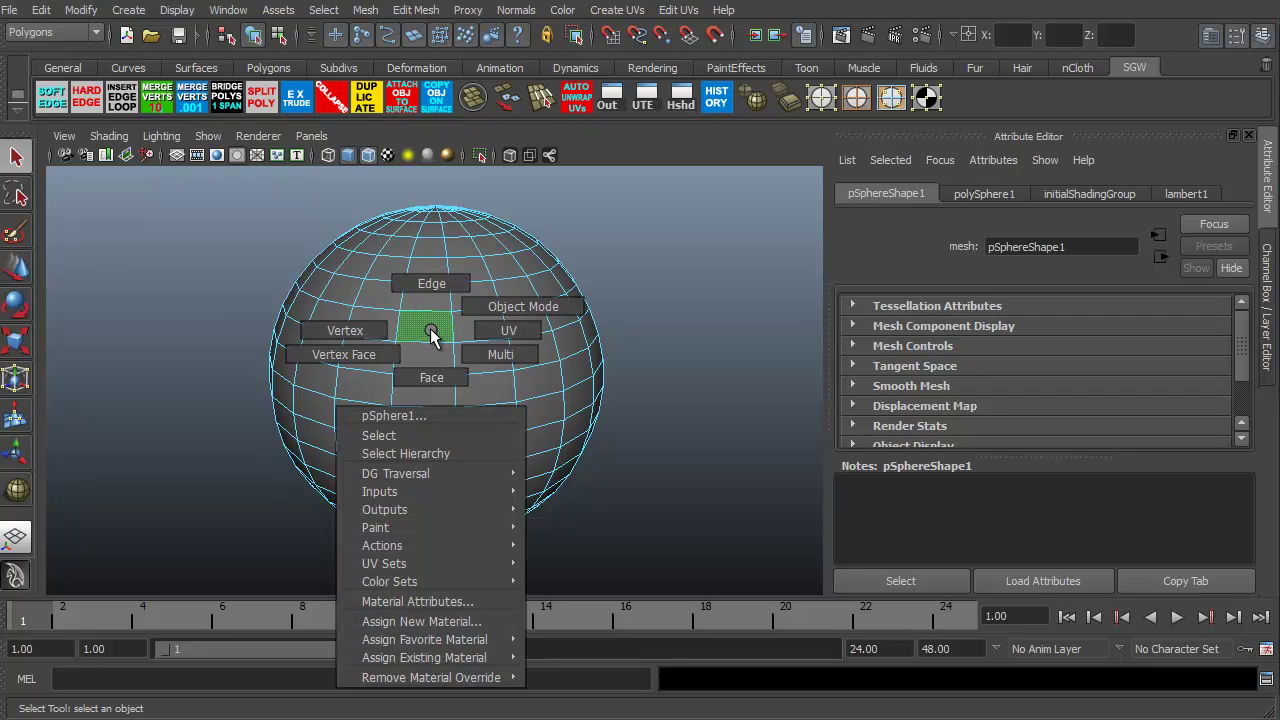
left_click(505, 307)
left_click(417, 449)
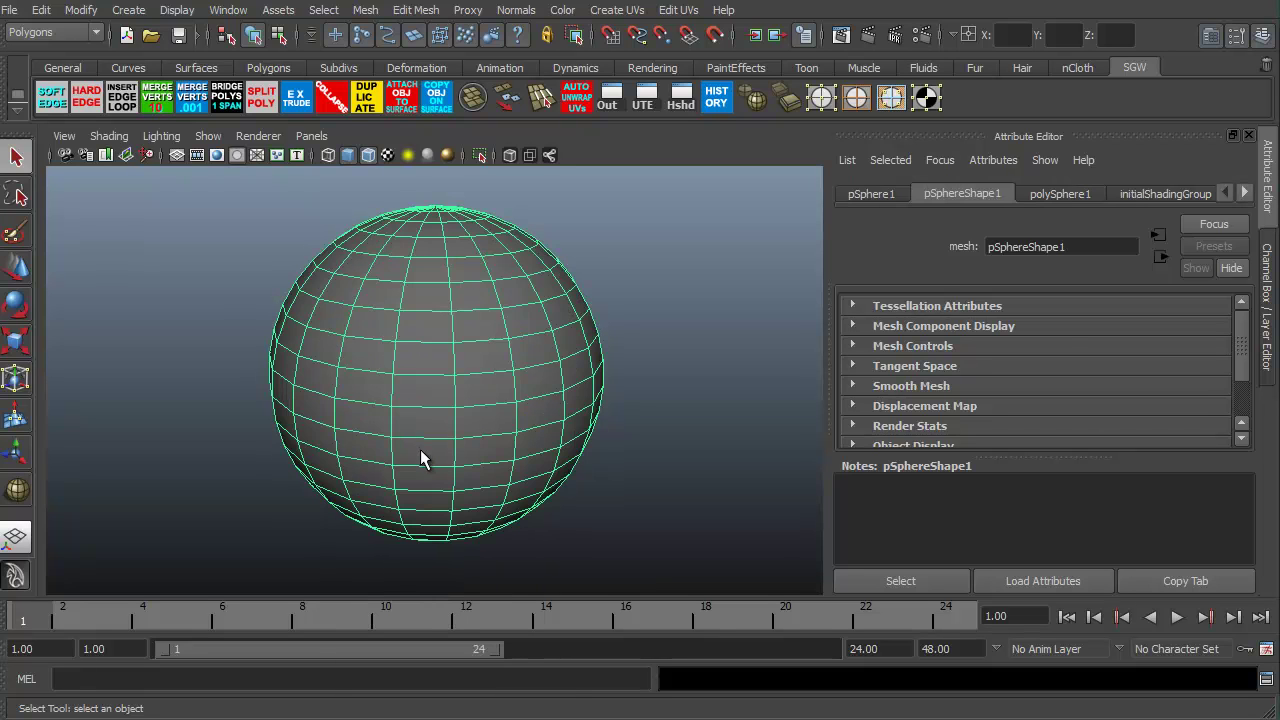
Switch the sphere to Vertex mode, then back to Object Mode via its right-click marking menu.
right_click(446, 333)
right_click(436, 305)
key("space")
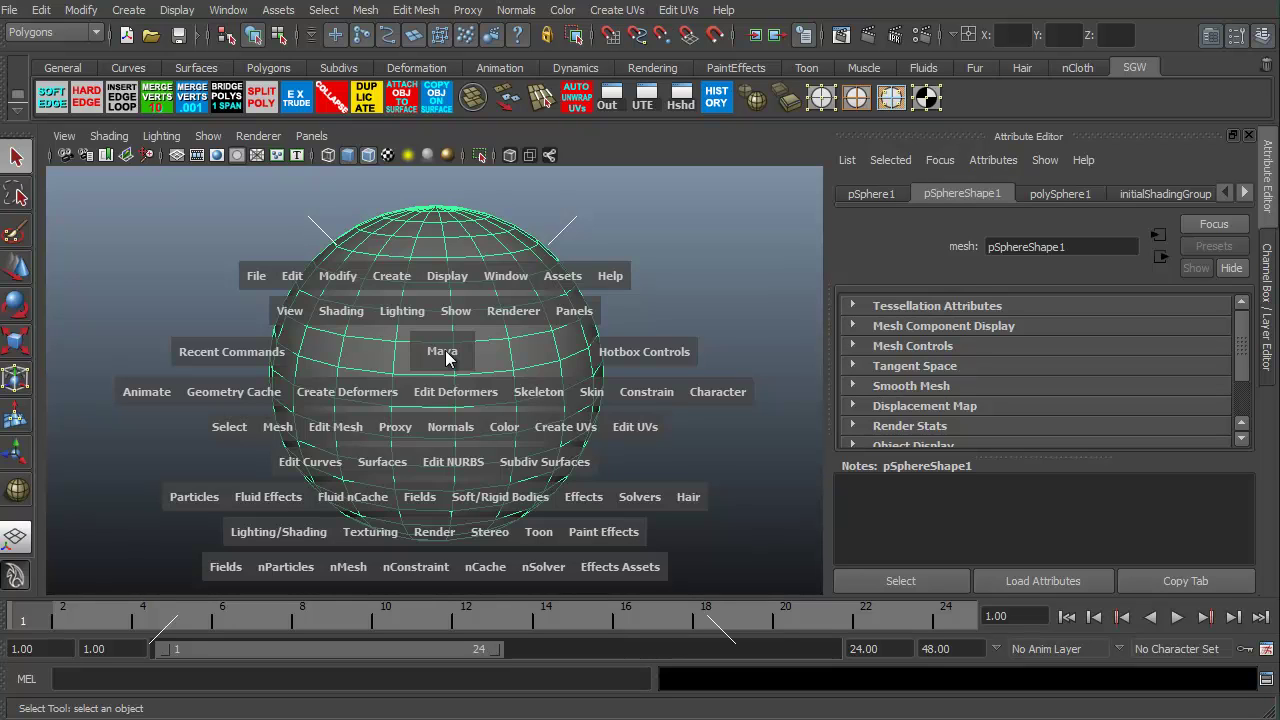
key("space")
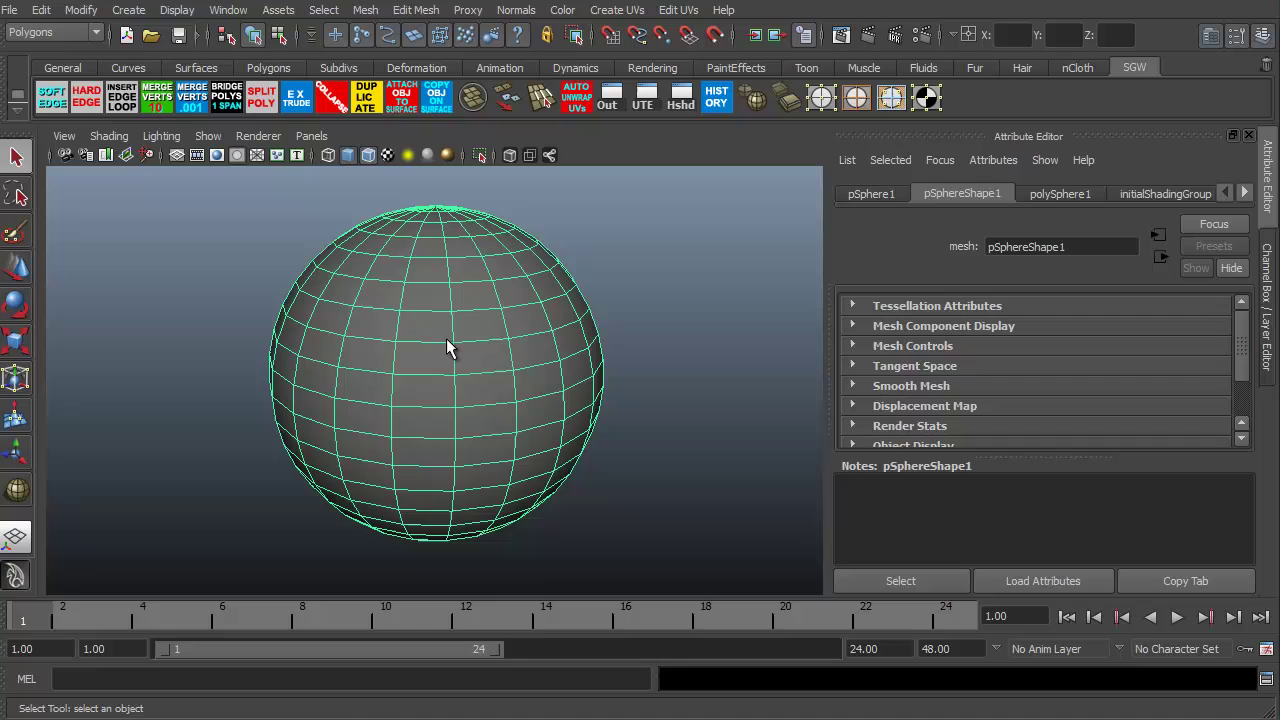
right_click(447, 347)
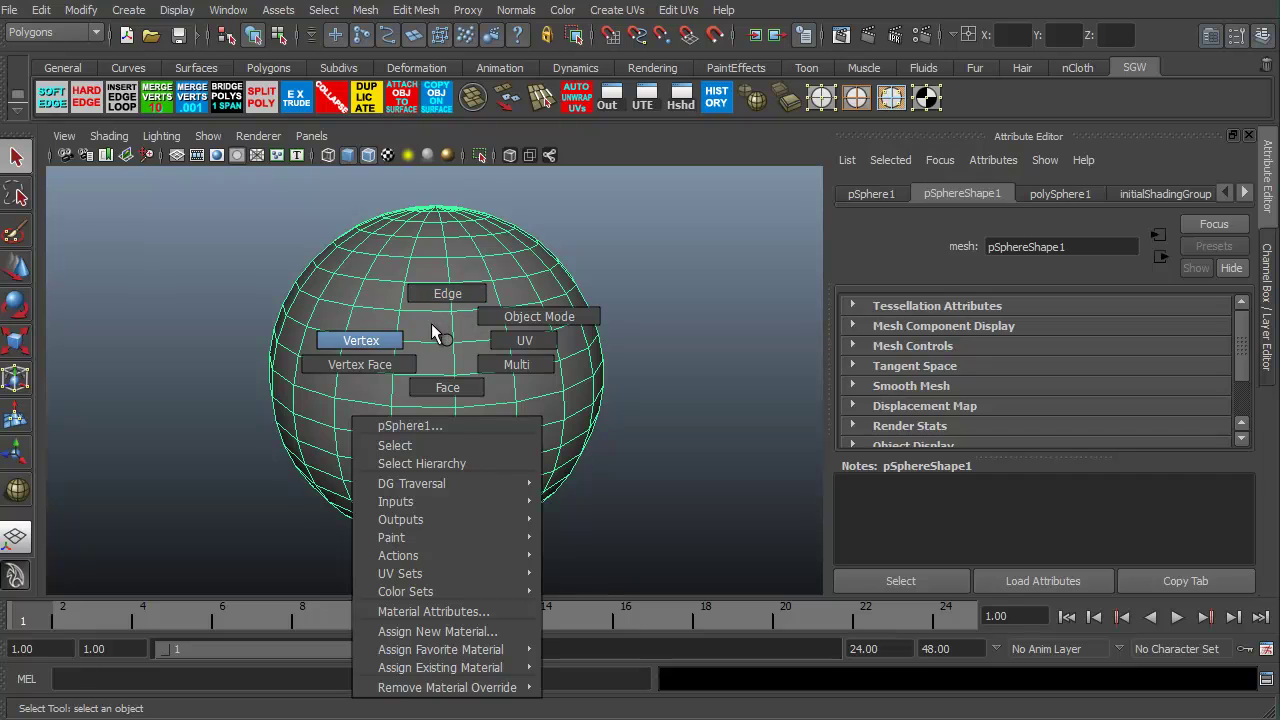
left_click(437, 333)
right_click(437, 330)
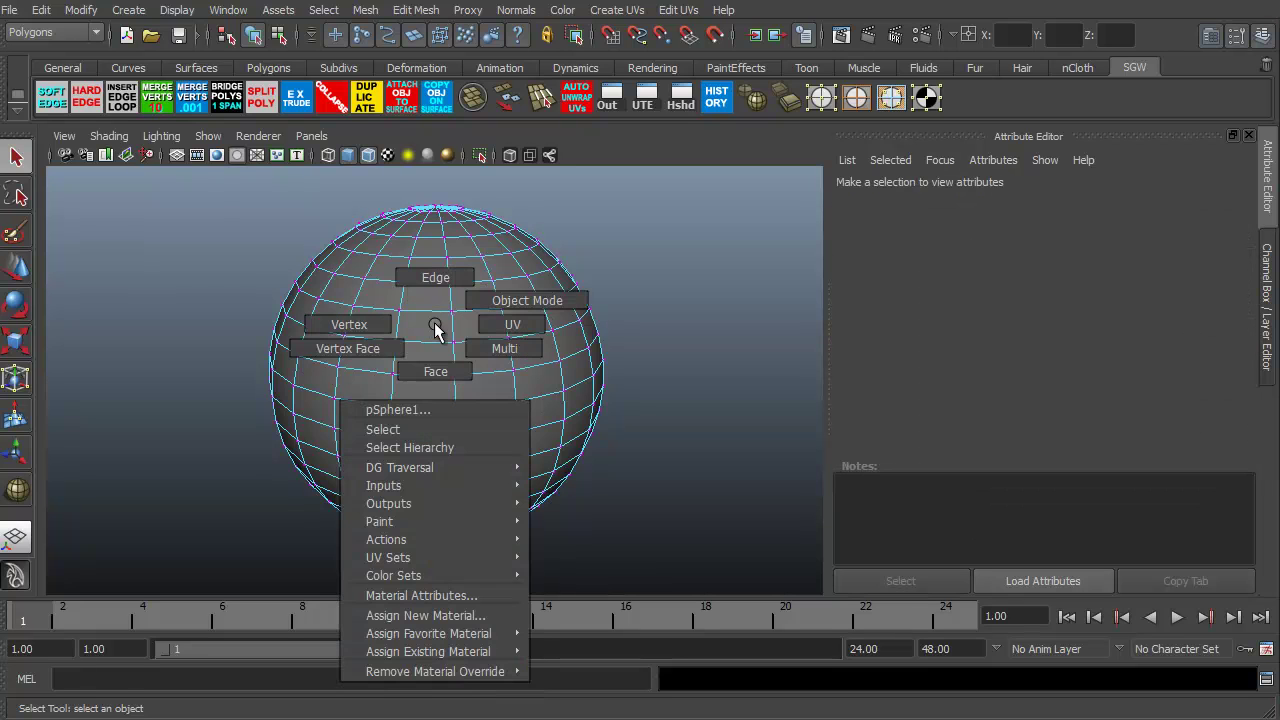
left_click(491, 308)
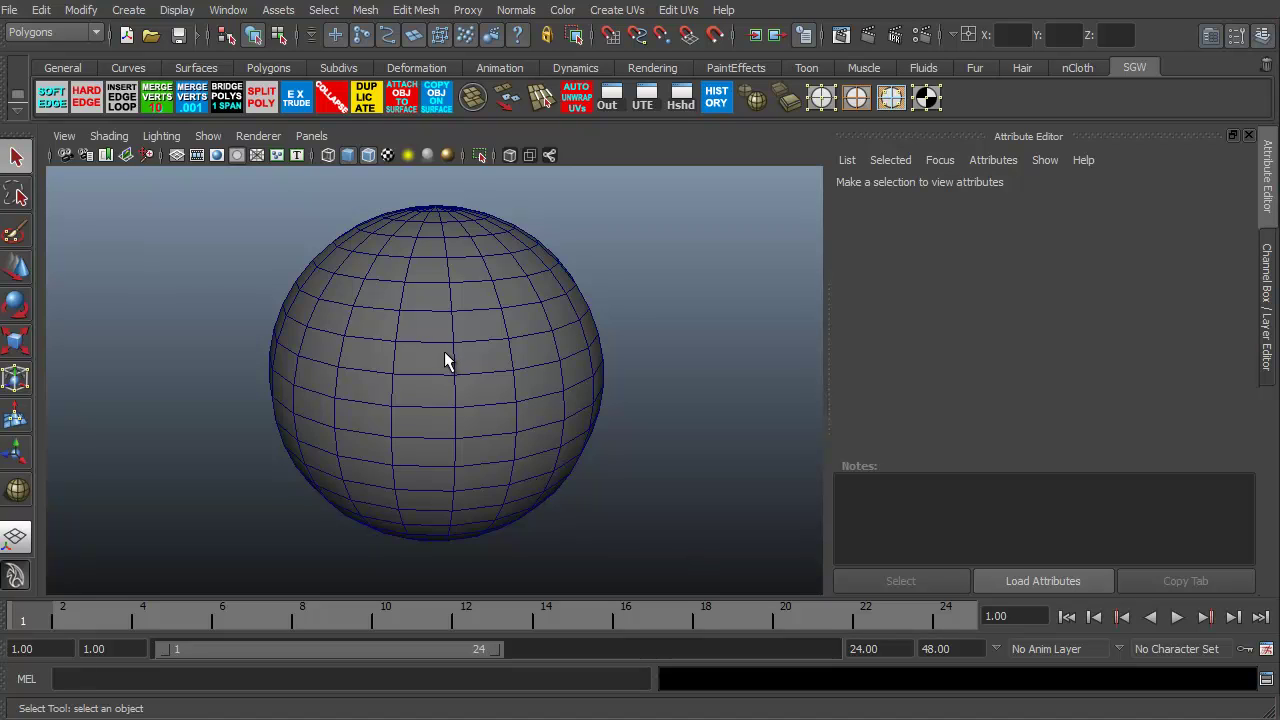
Open Window > Settings/Preferences > Marking Menu Editor and move its window higher.
left_click(232, 12)
mouse_move(258, 117)
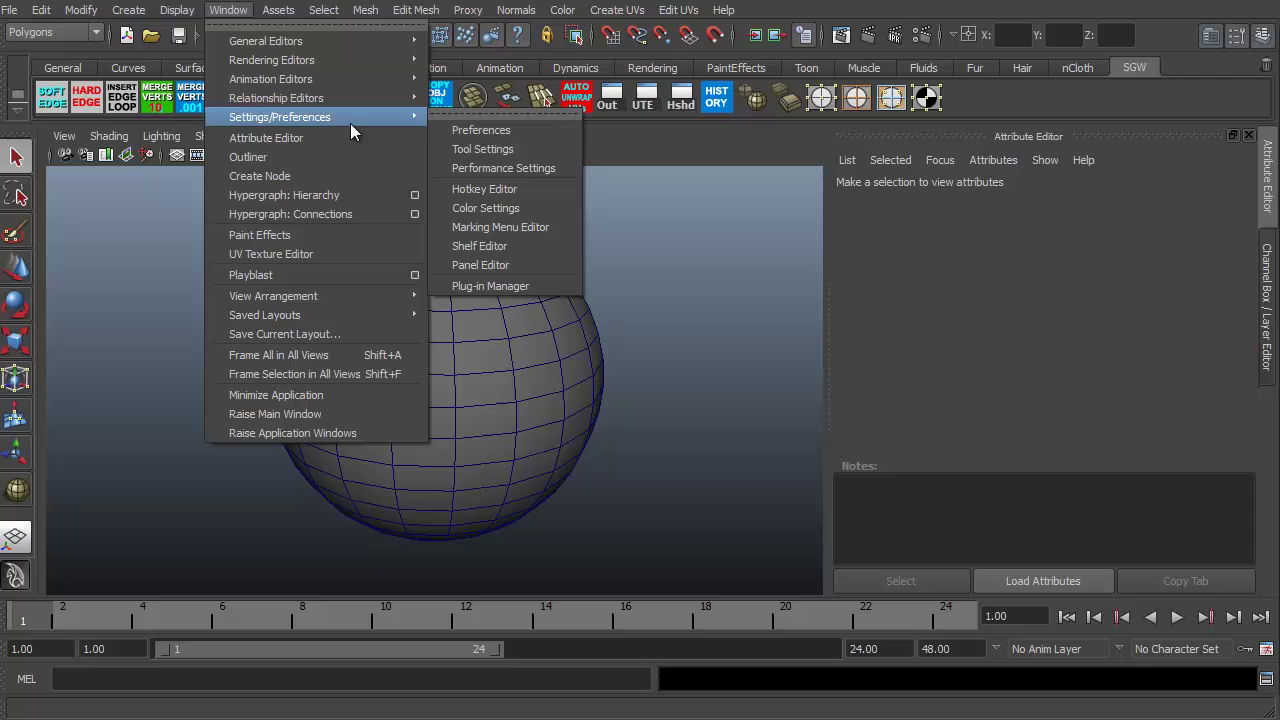
left_click(500, 227)
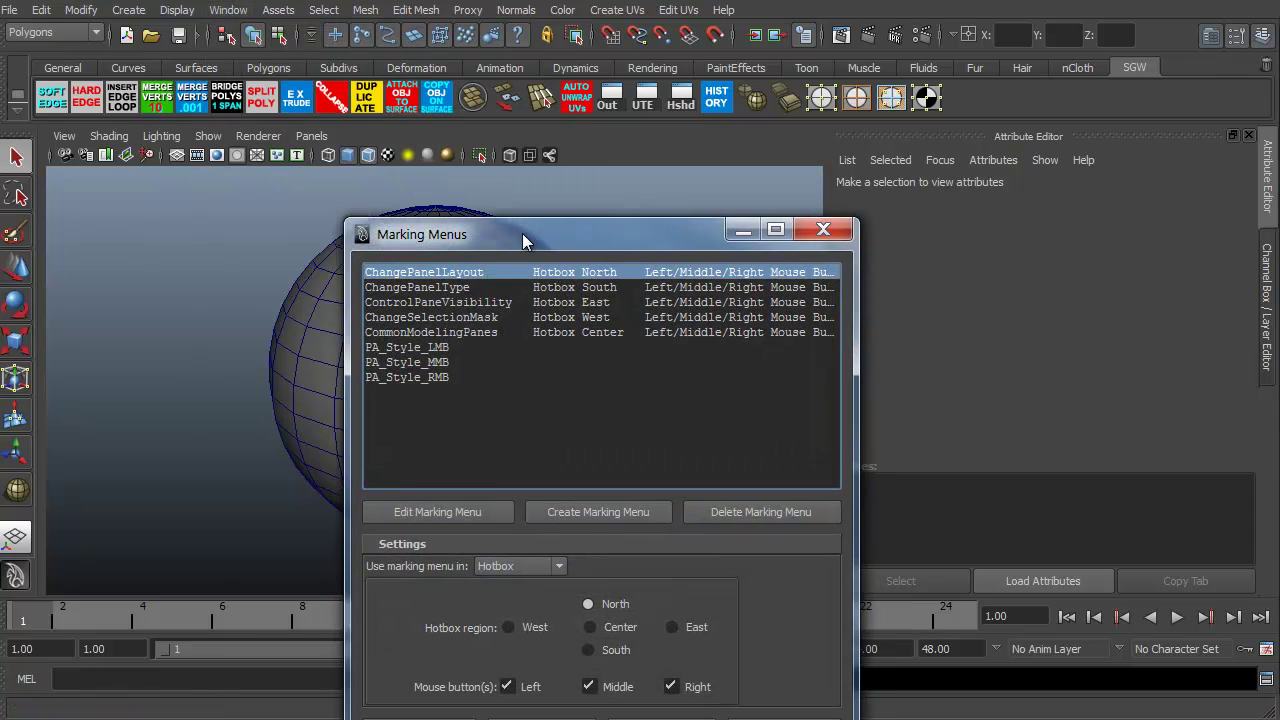
left_click_drag(529, 234, 469, 102)
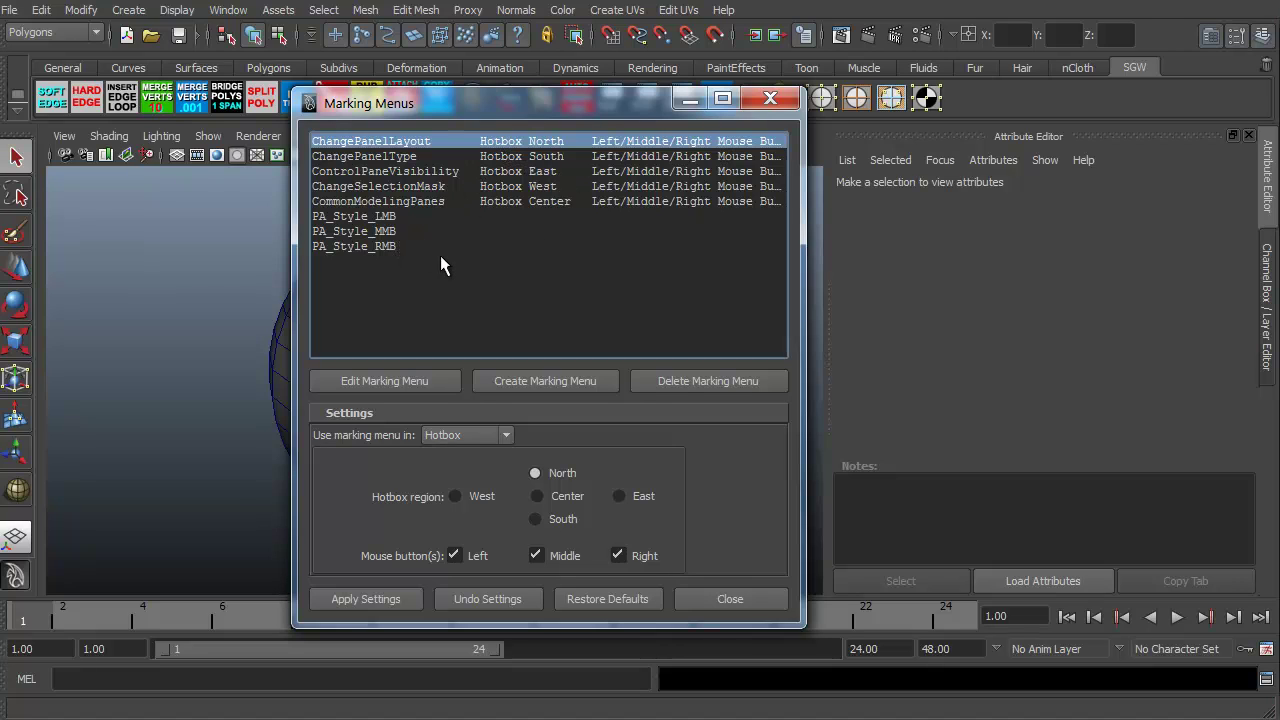
Start a new marking menu and arrange its window and the Marking Menus list.
left_click(546, 383)
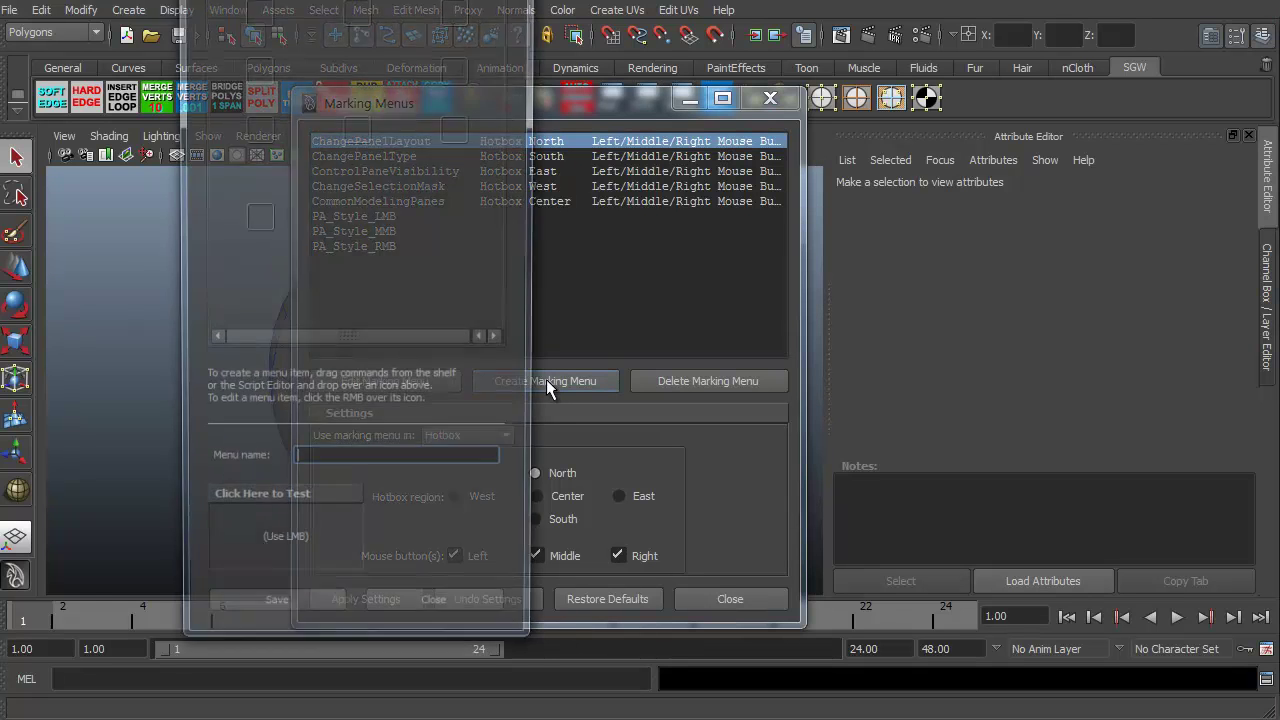
left_click_drag(334, 1, 600, 70)
left_click_drag(410, 103, 99, 719)
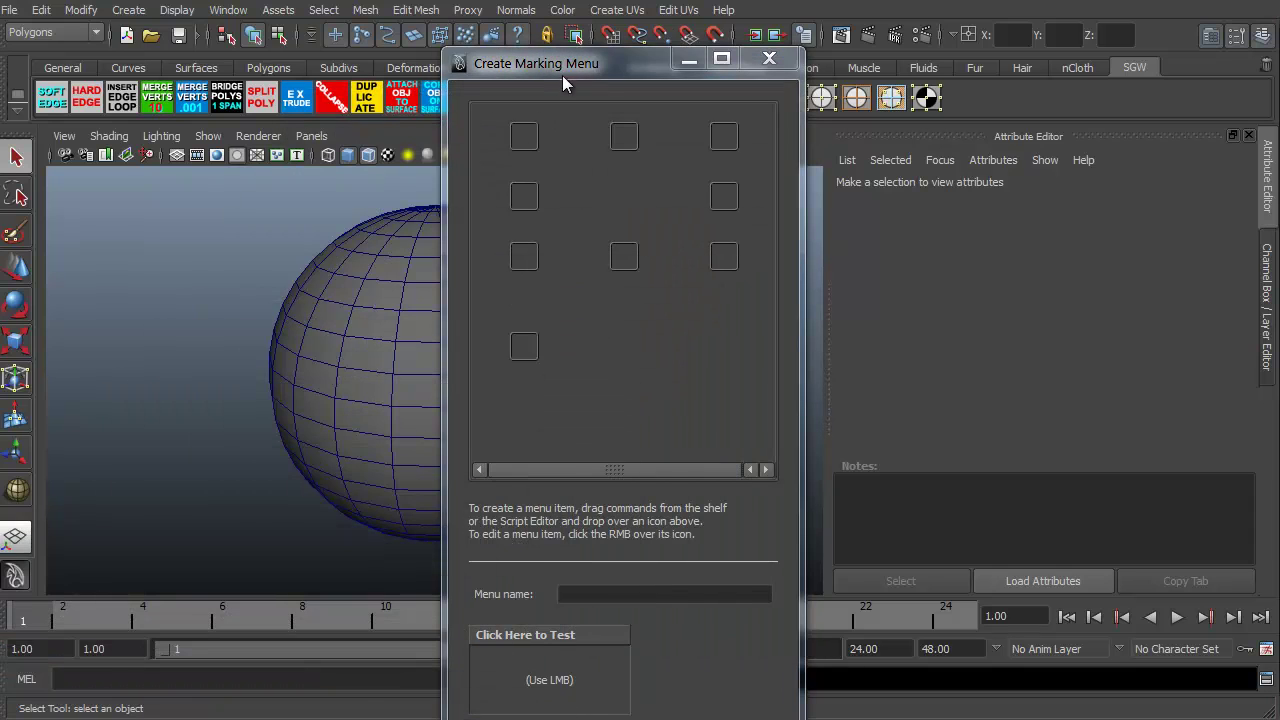
left_click_drag(565, 68, 609, 19)
From the Polygons shelf, add Sphere, Cube, Cylinder, Plane, Pipe, Pyramid, Torus and Combine items.
left_click(266, 68)
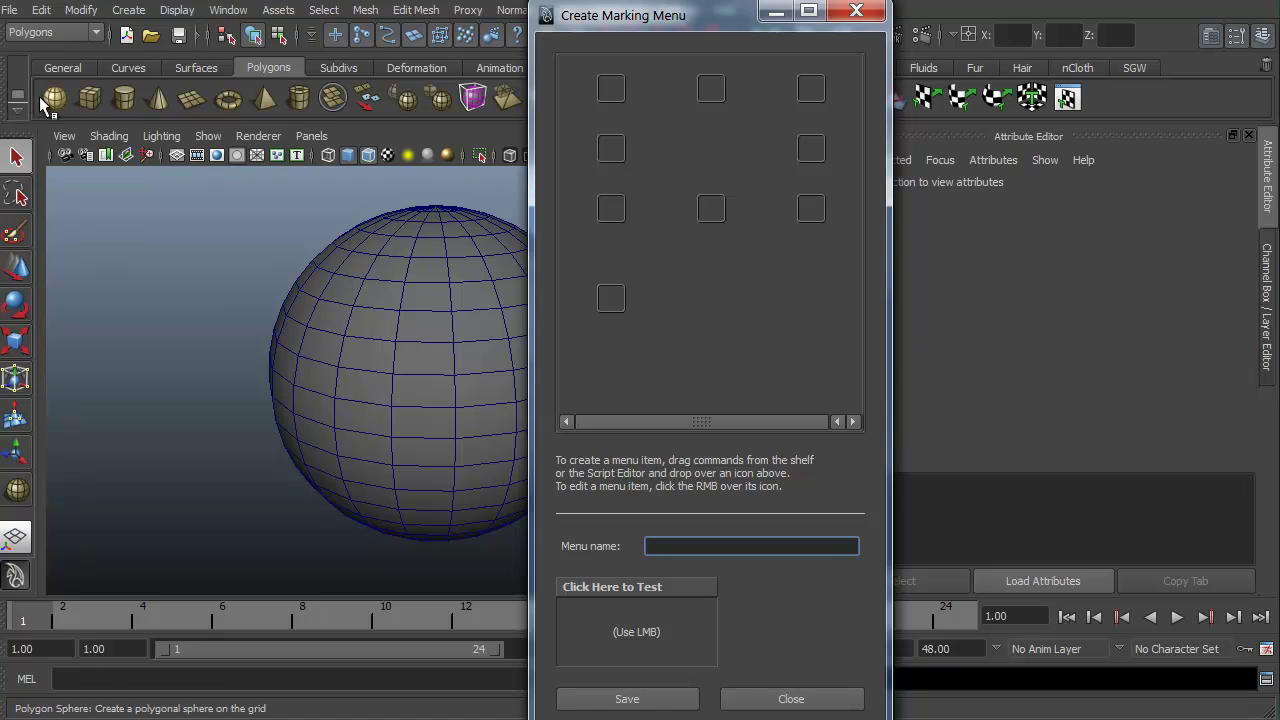
middle_click_drag(55, 100, 607, 99)
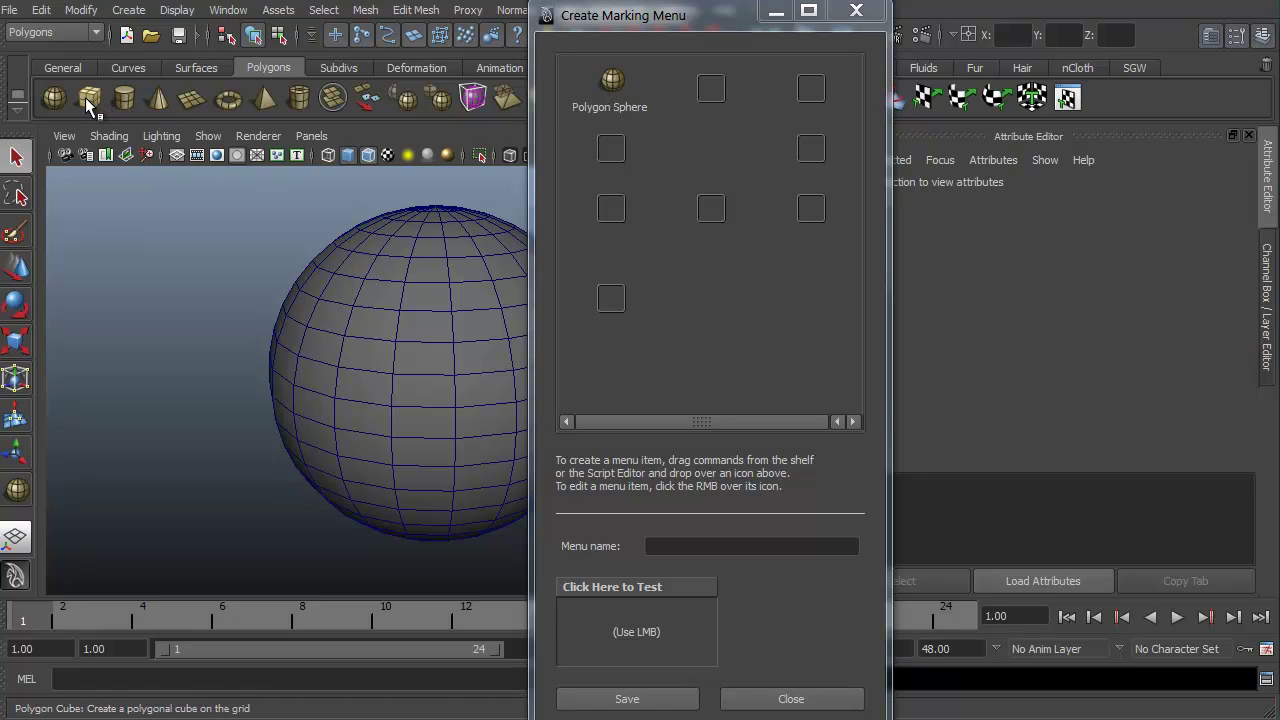
middle_click_drag(94, 103, 810, 95)
middle_click_drag(122, 108, 612, 214)
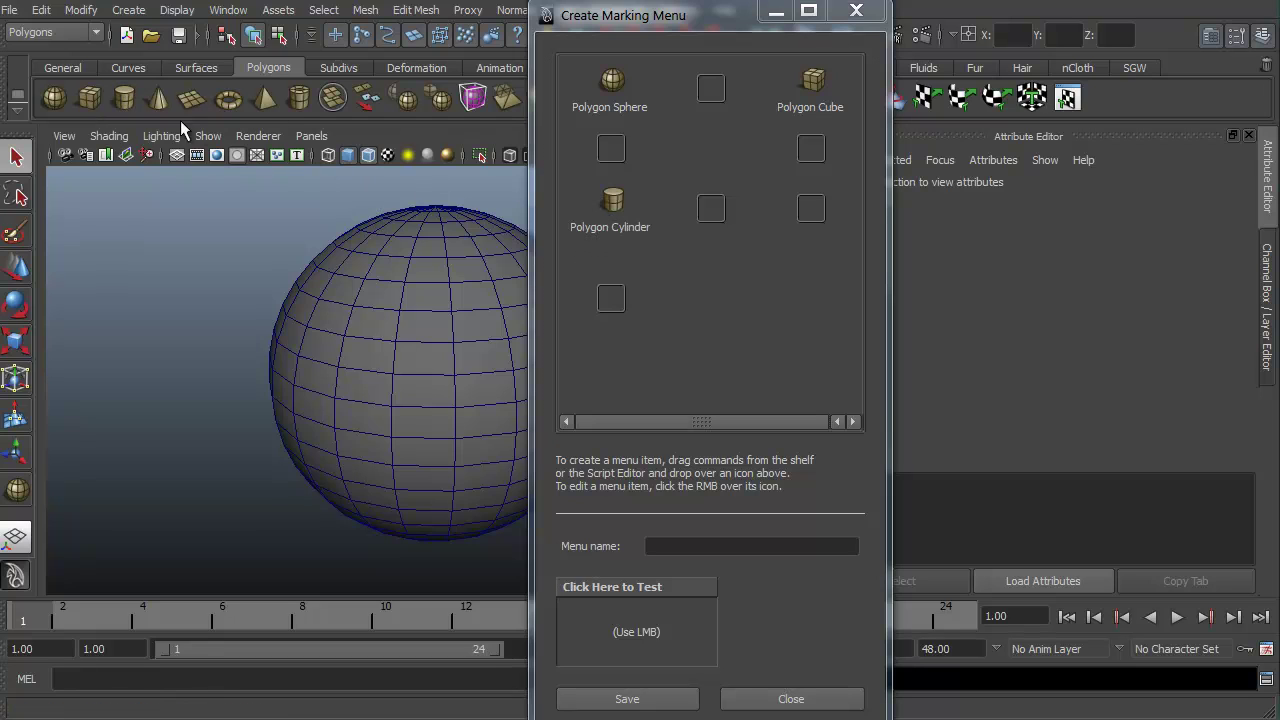
middle_click_drag(191, 100, 810, 206)
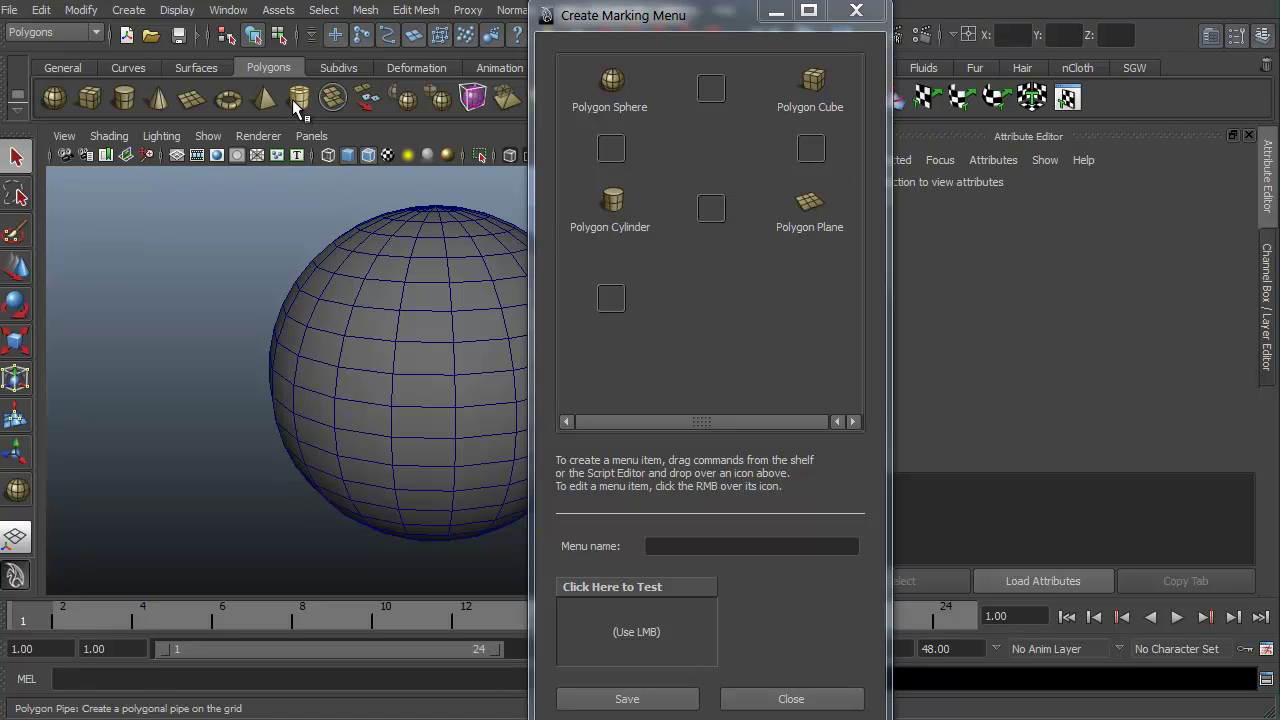
middle_click_drag(298, 108, 713, 90)
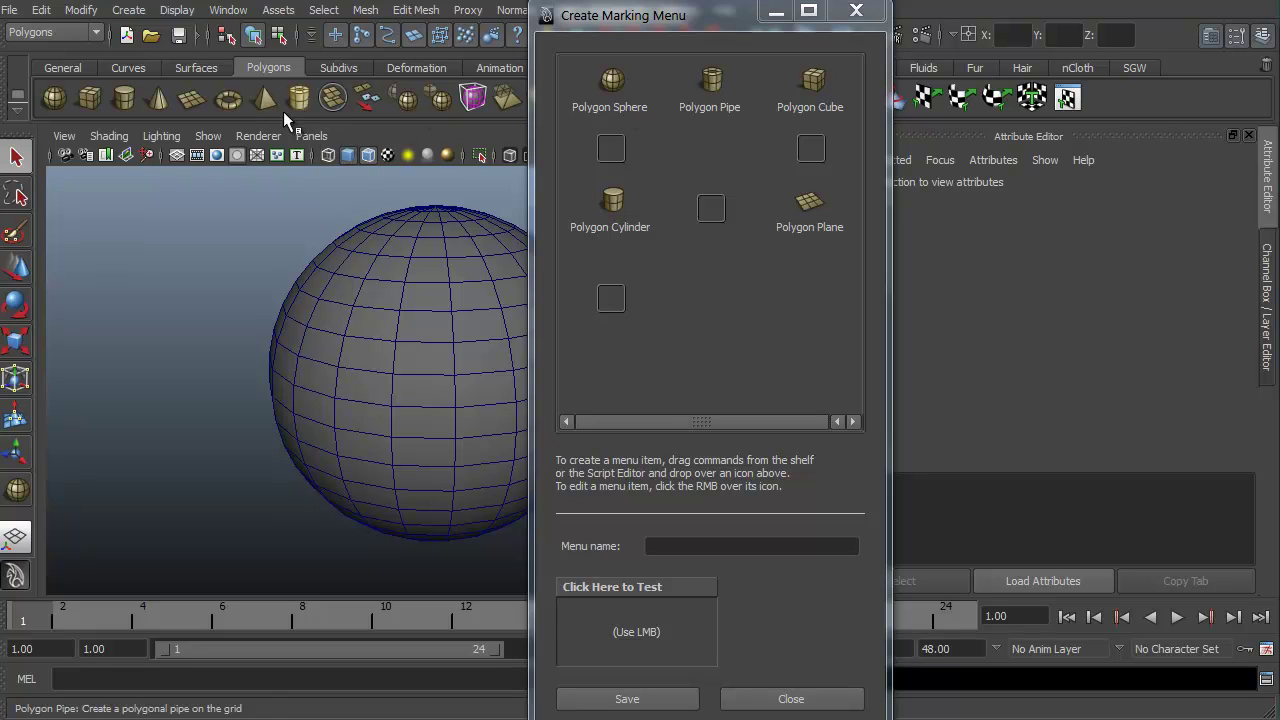
middle_click_drag(298, 108, 703, 216)
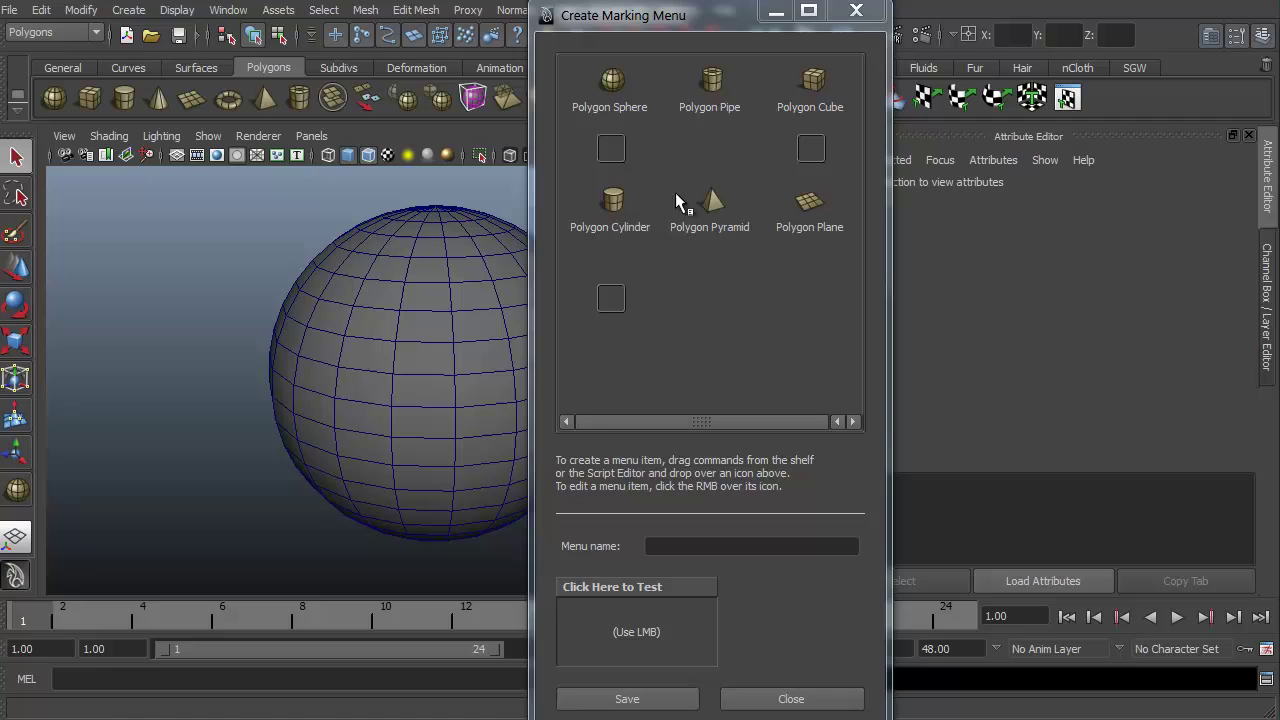
middle_click_drag(240, 105, 611, 152)
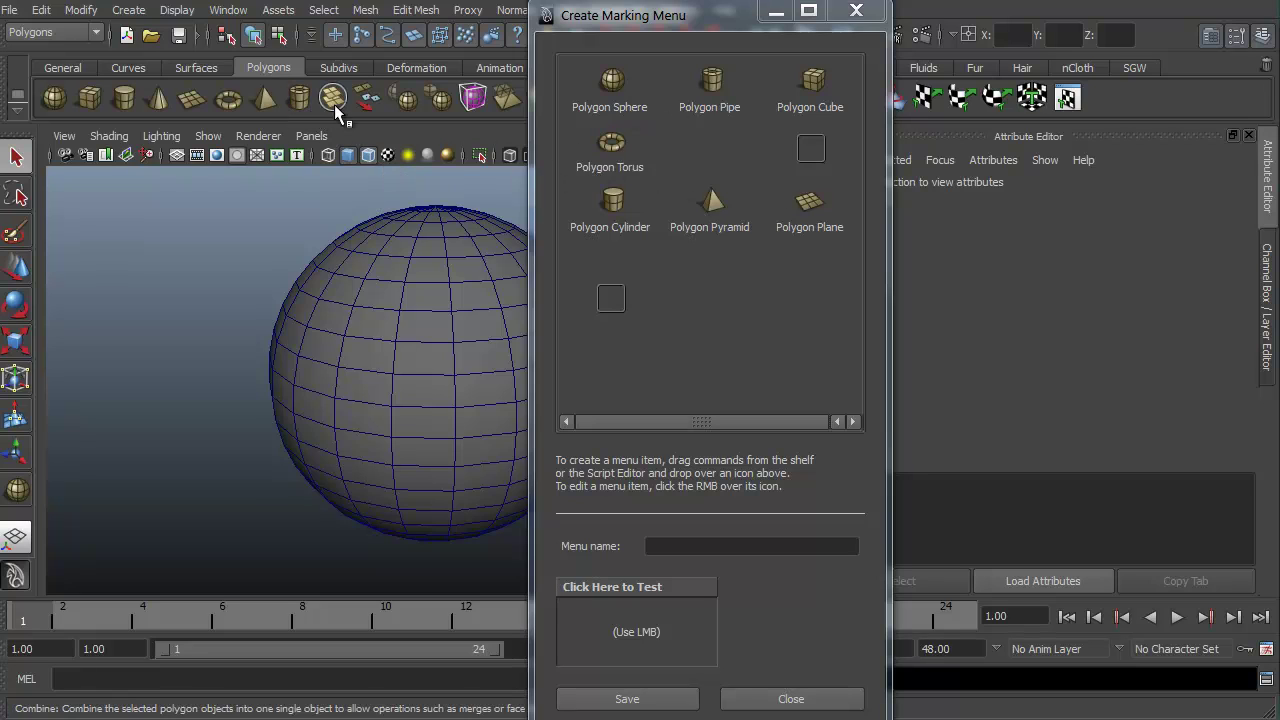
middle_click_drag(336, 112, 810, 148)
Save the menu as 'Demotest' after 'Demo' is rejected as non-unique, then close the builder.
left_click(688, 546)
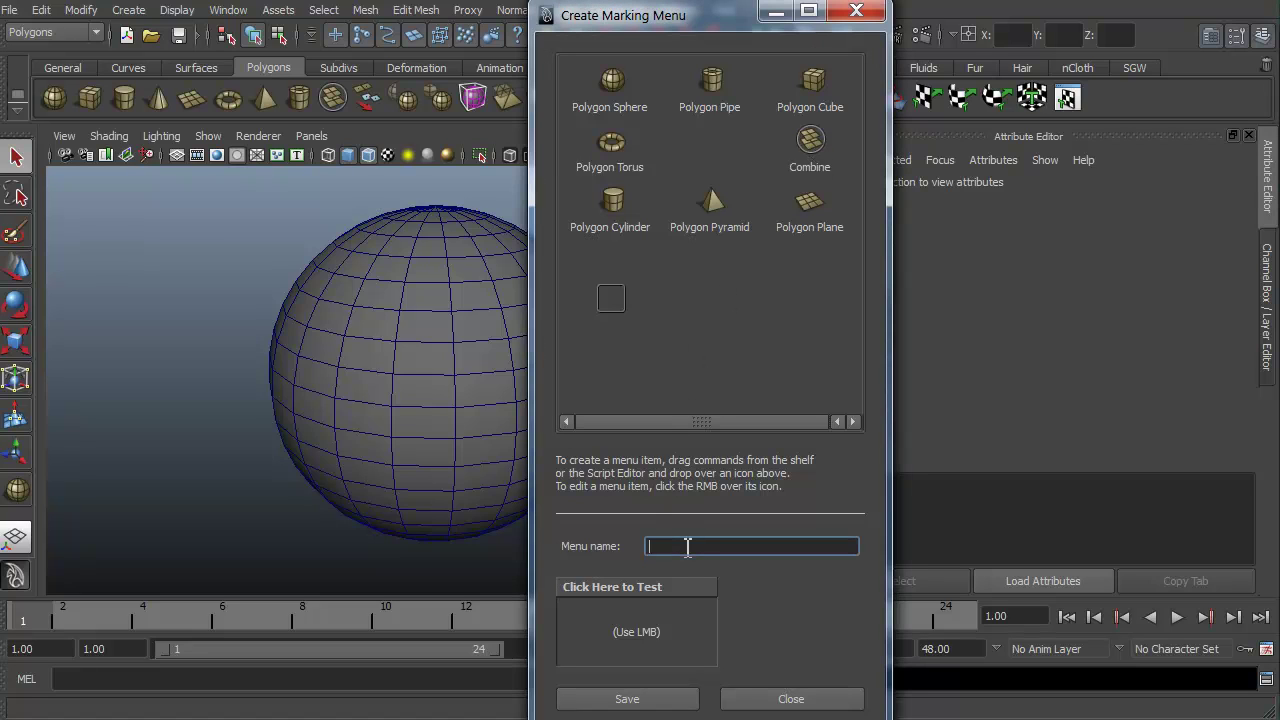
left_click_drag(686, 14, 682, 2)
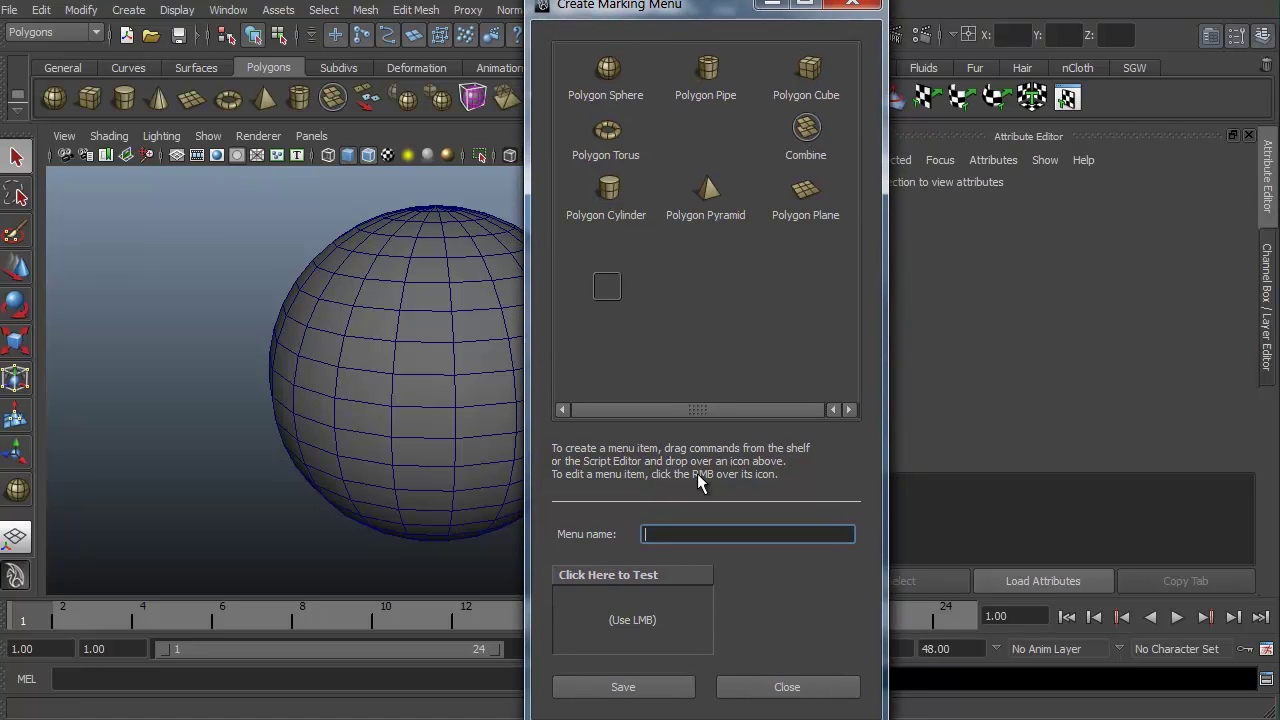
type("Demo")
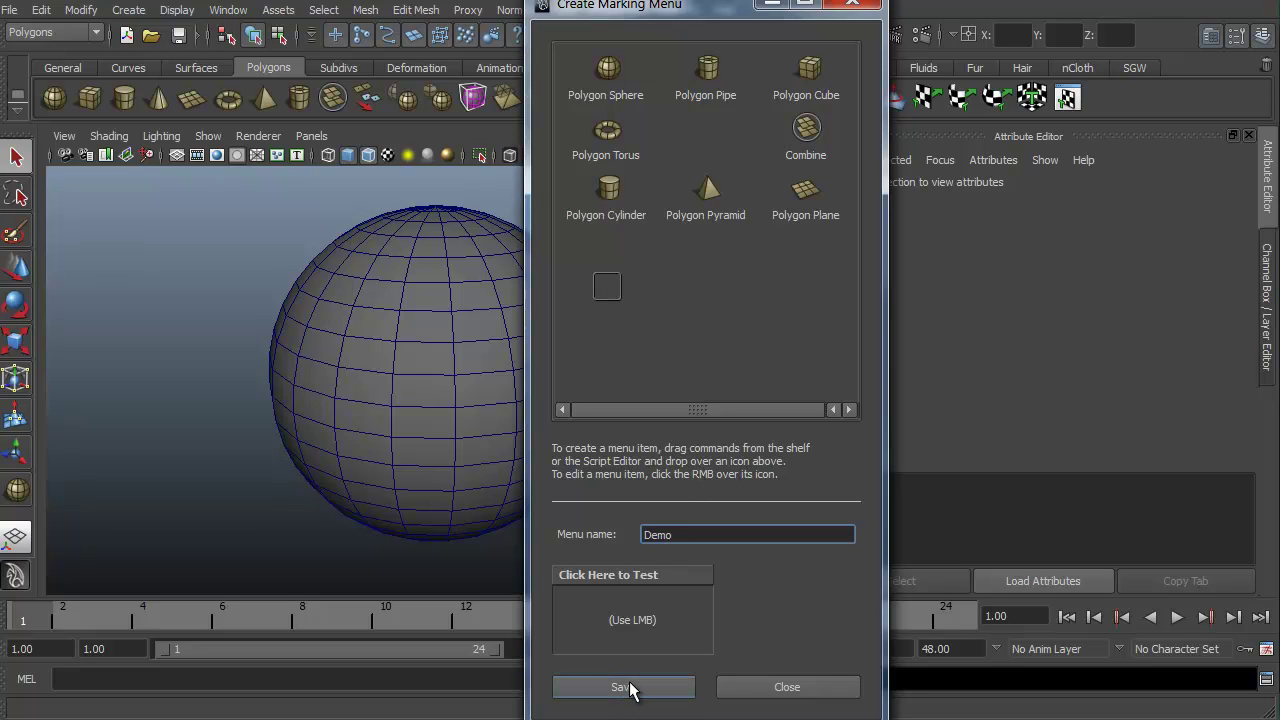
left_click(671, 688)
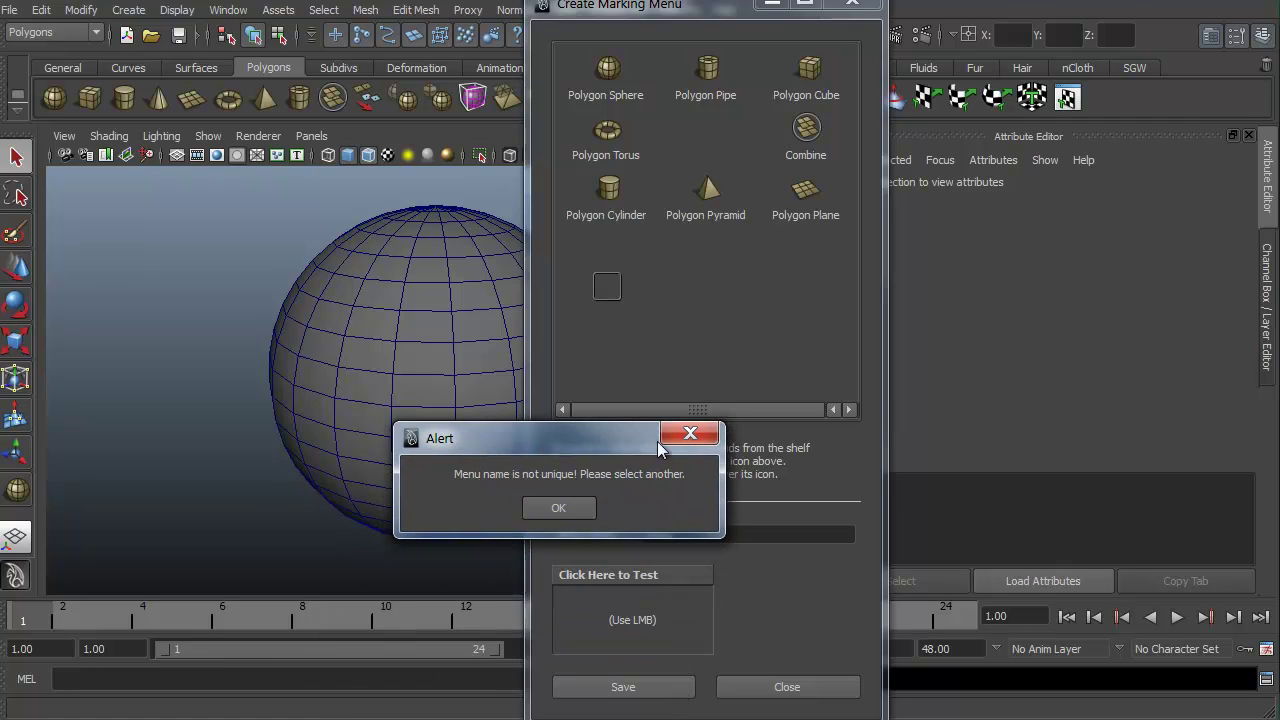
left_click(690, 435)
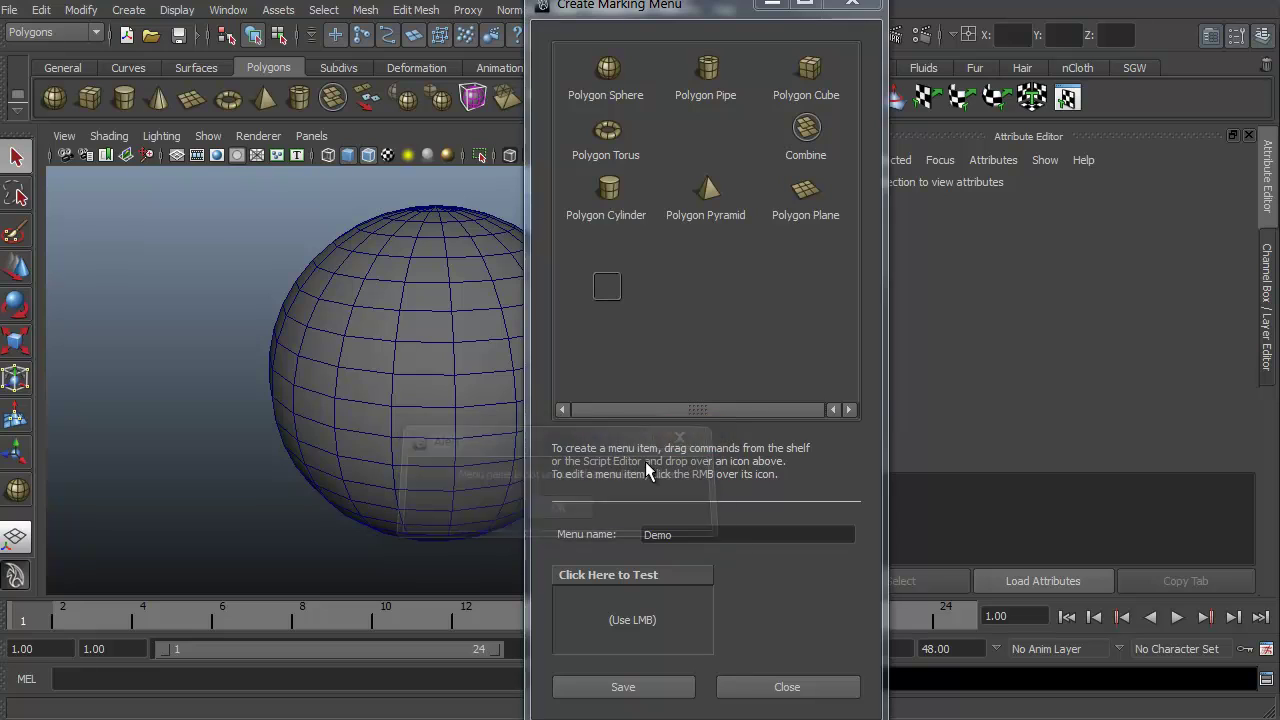
left_click(680, 536)
type("te")
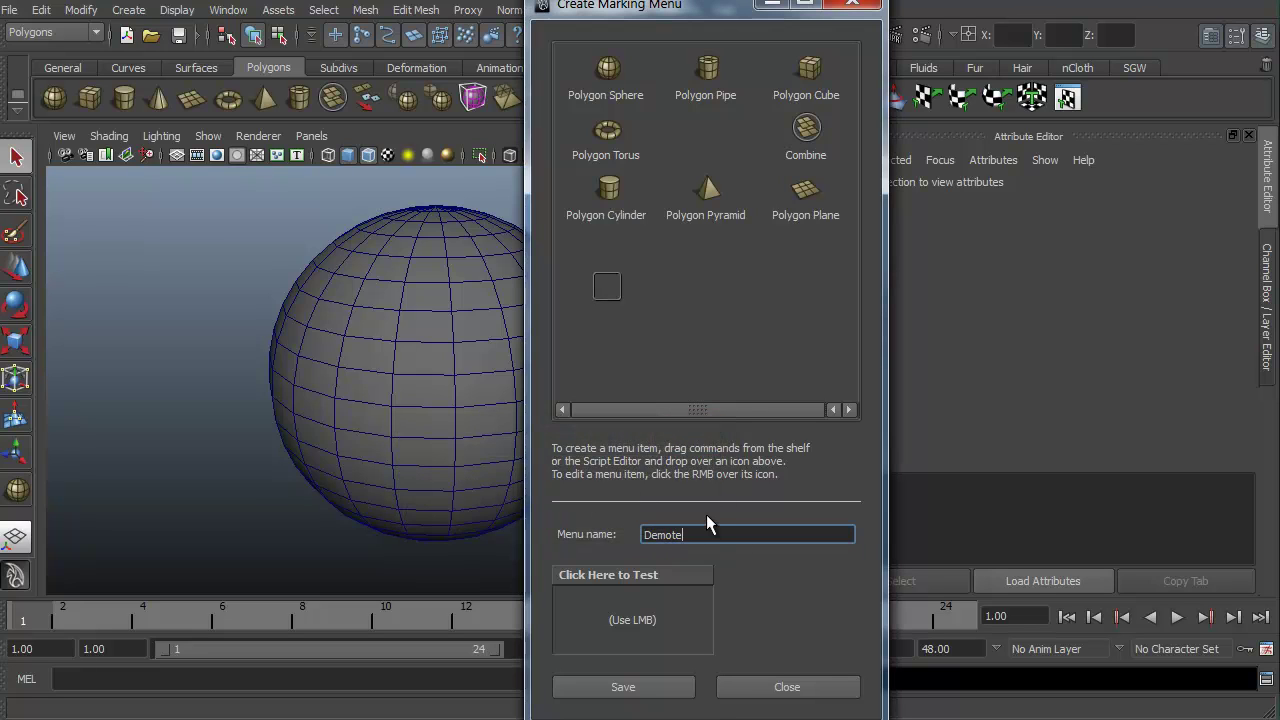
type("st")
left_click(641, 697)
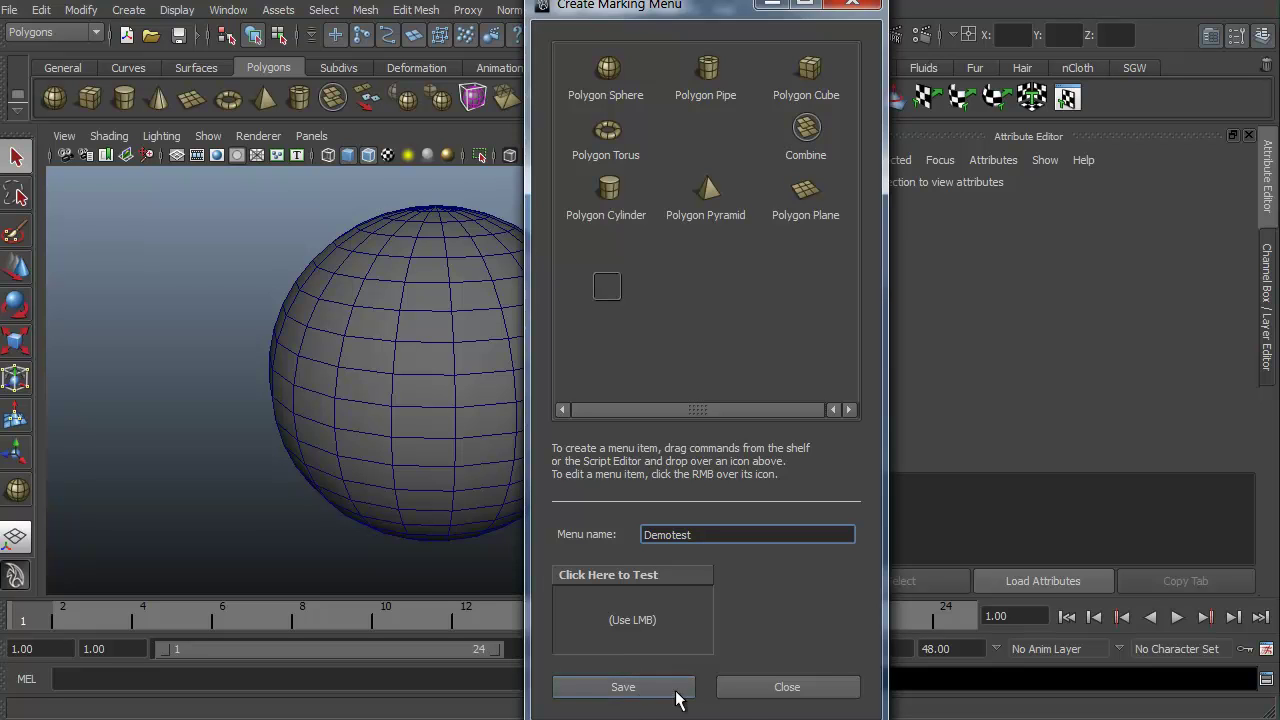
left_click(742, 687)
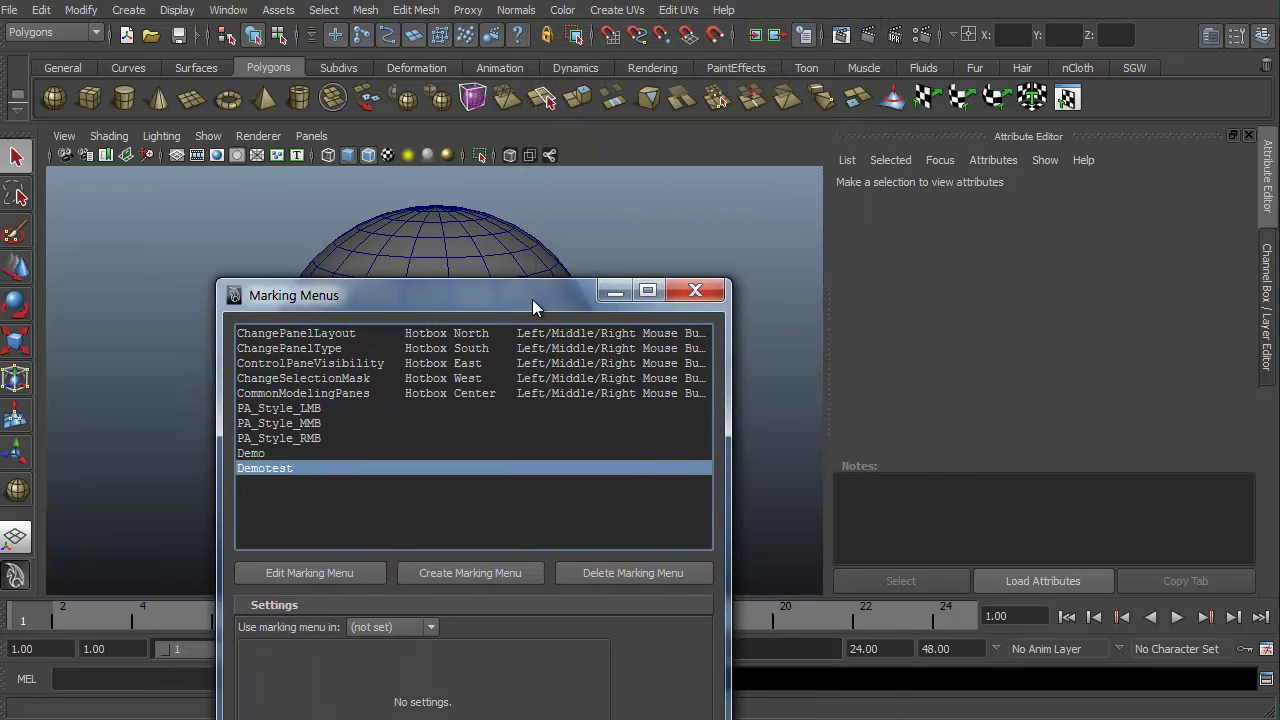
Set Demotest's Use marking menu in to Hotkey Editor, apply the setting, and close the editor.
left_click_drag(532, 299, 625, 79)
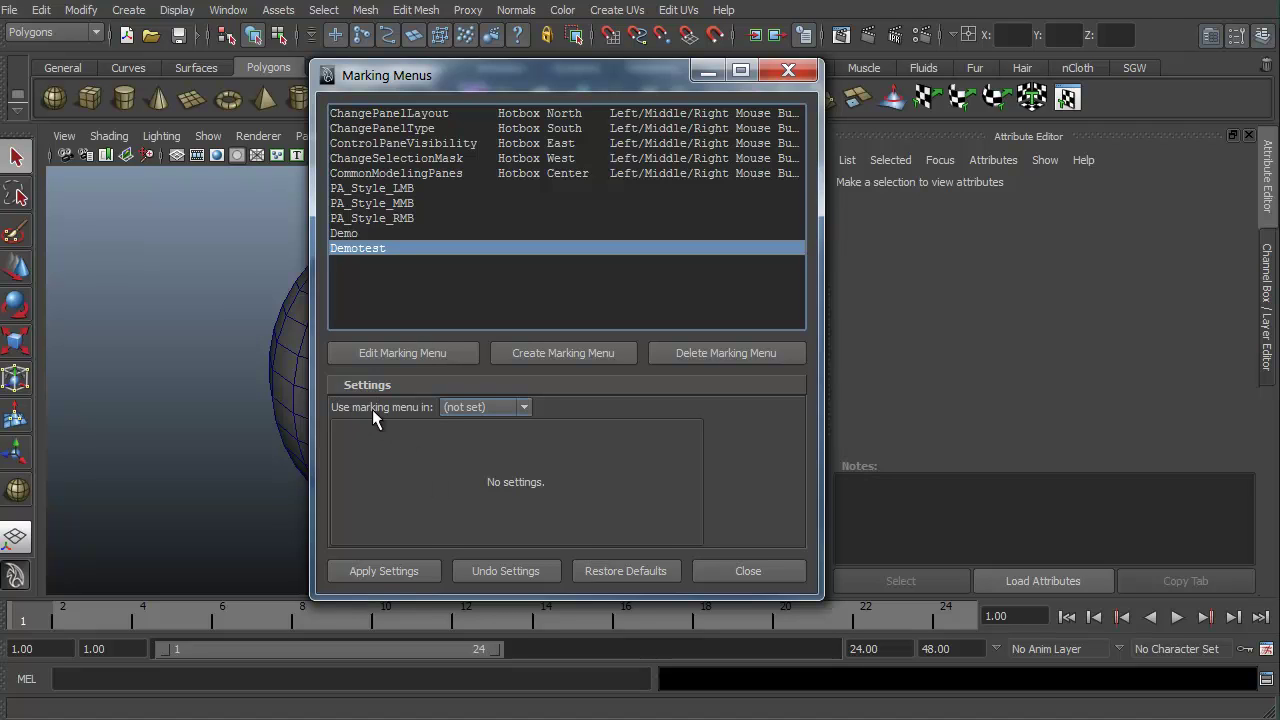
left_click(525, 408)
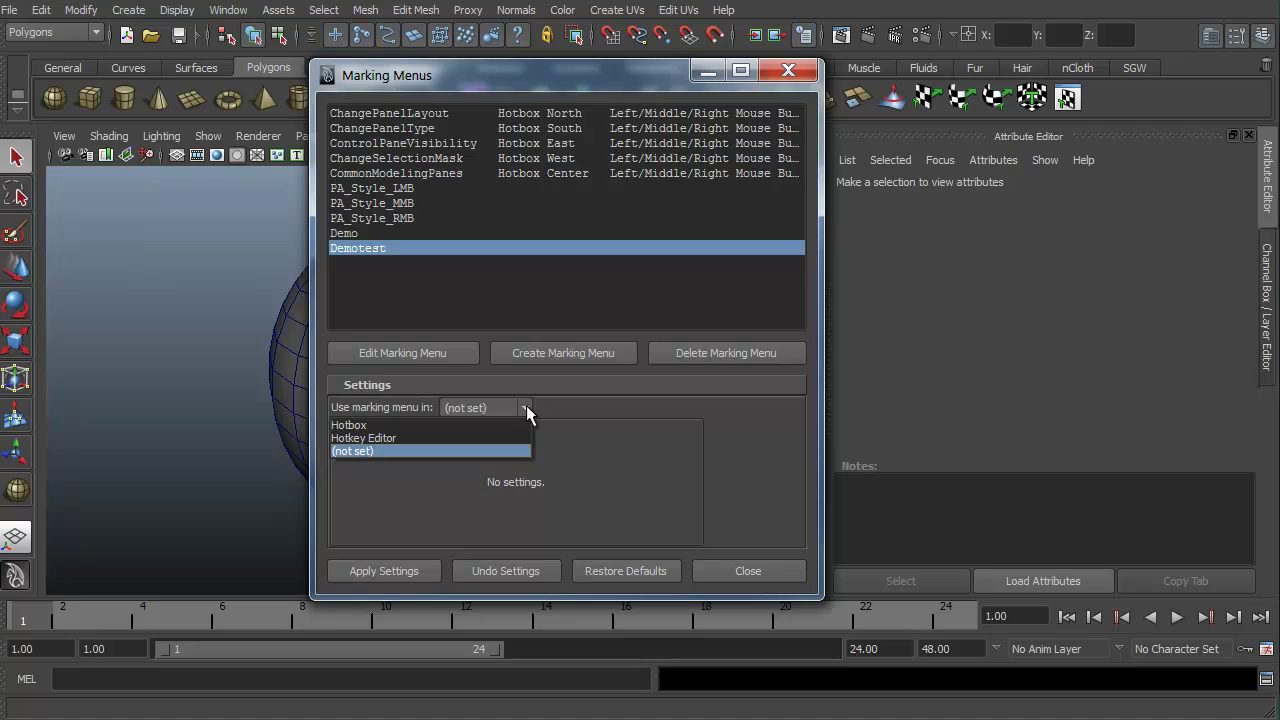
left_click(414, 428)
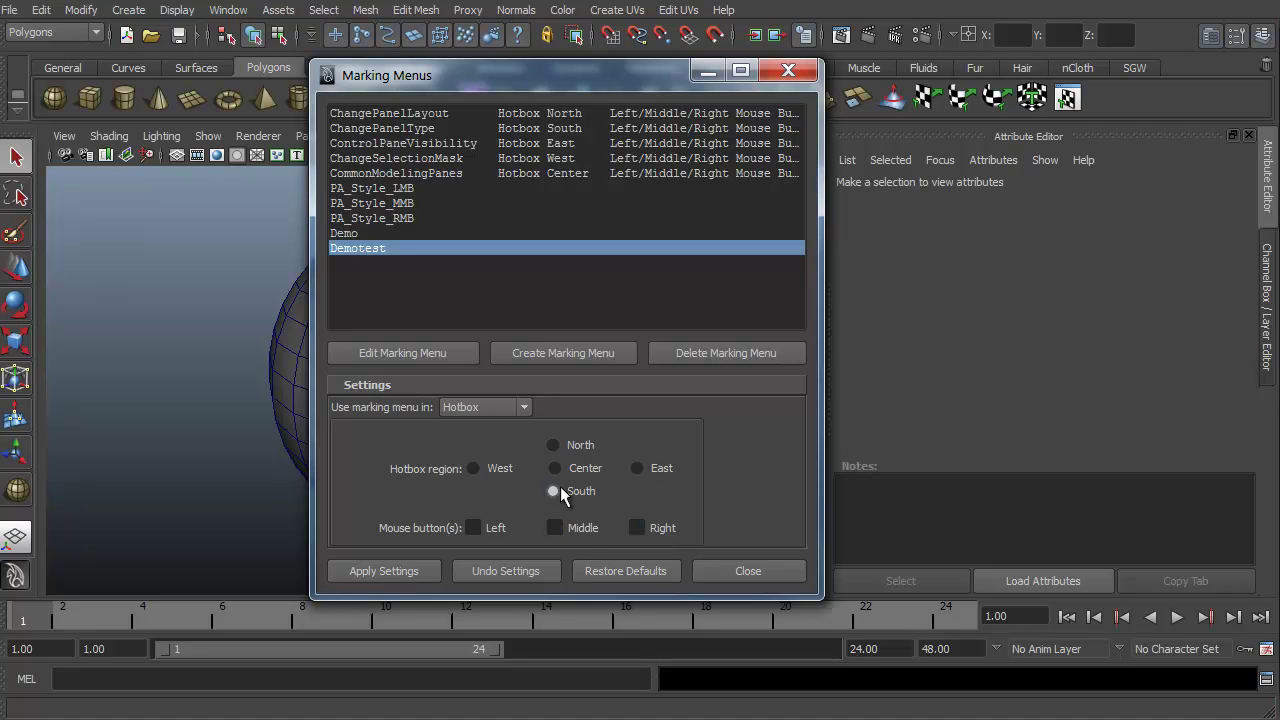
left_click(527, 408)
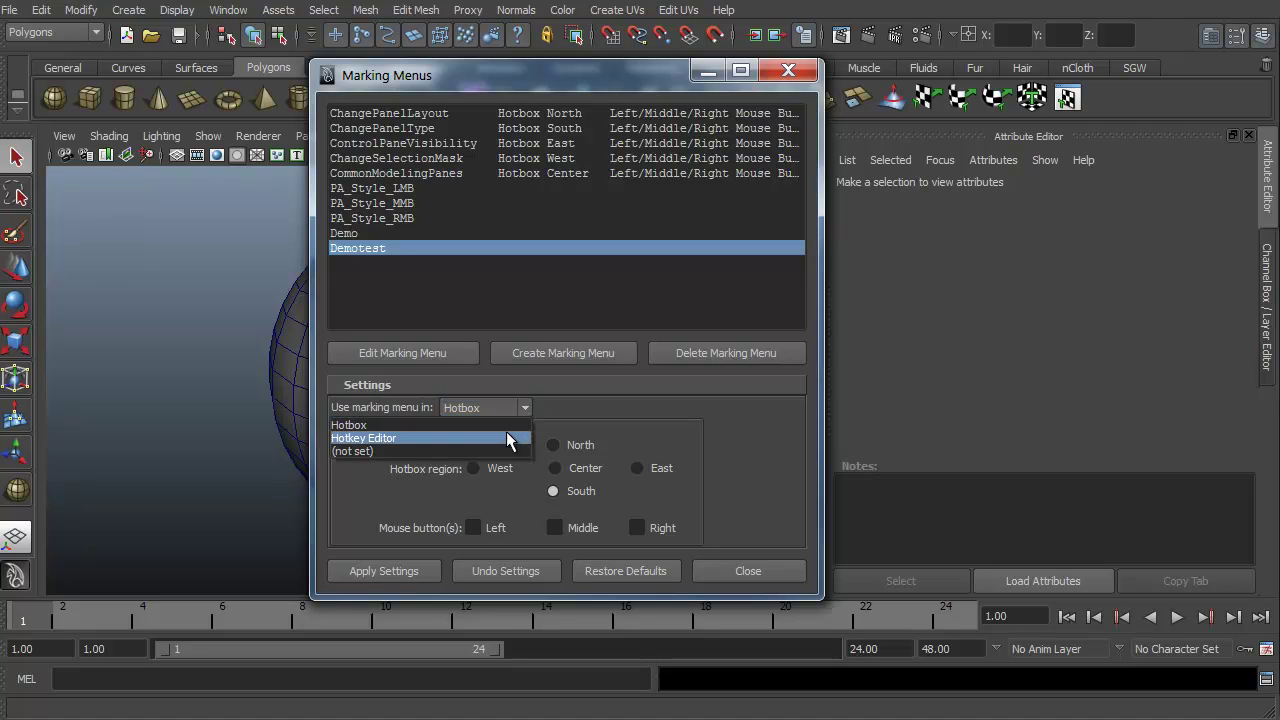
left_click(509, 439)
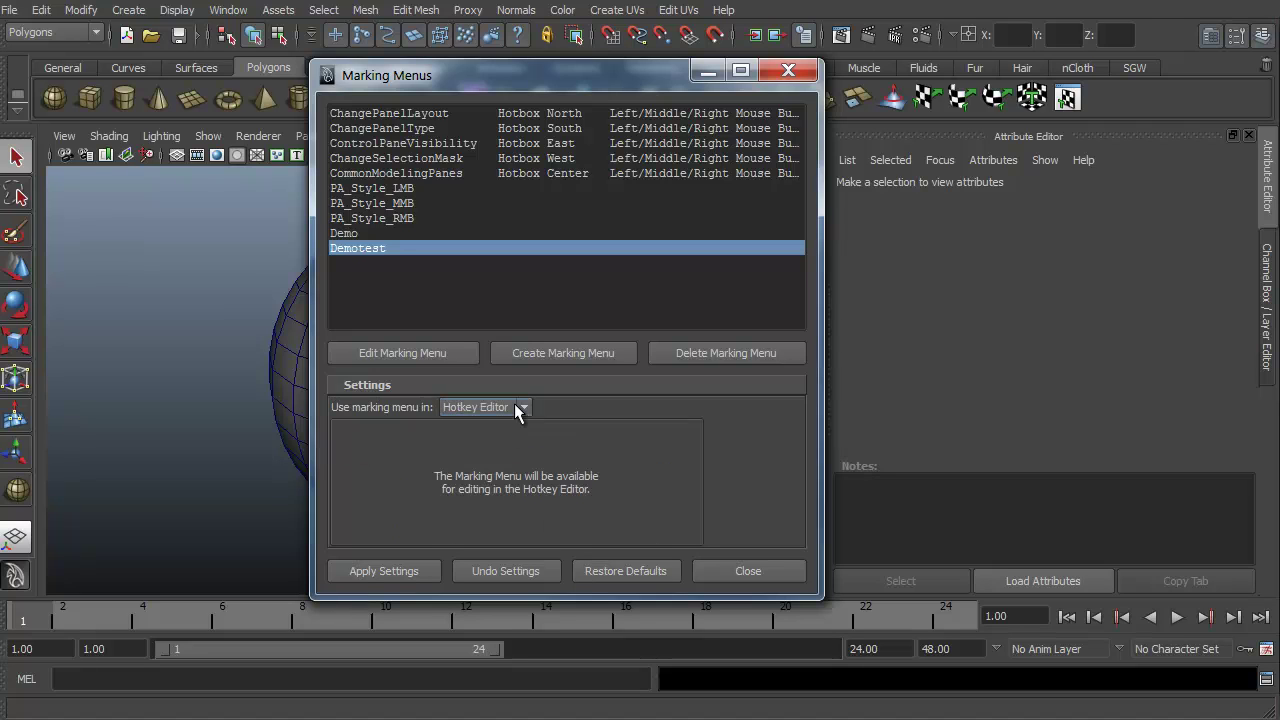
left_click(420, 572)
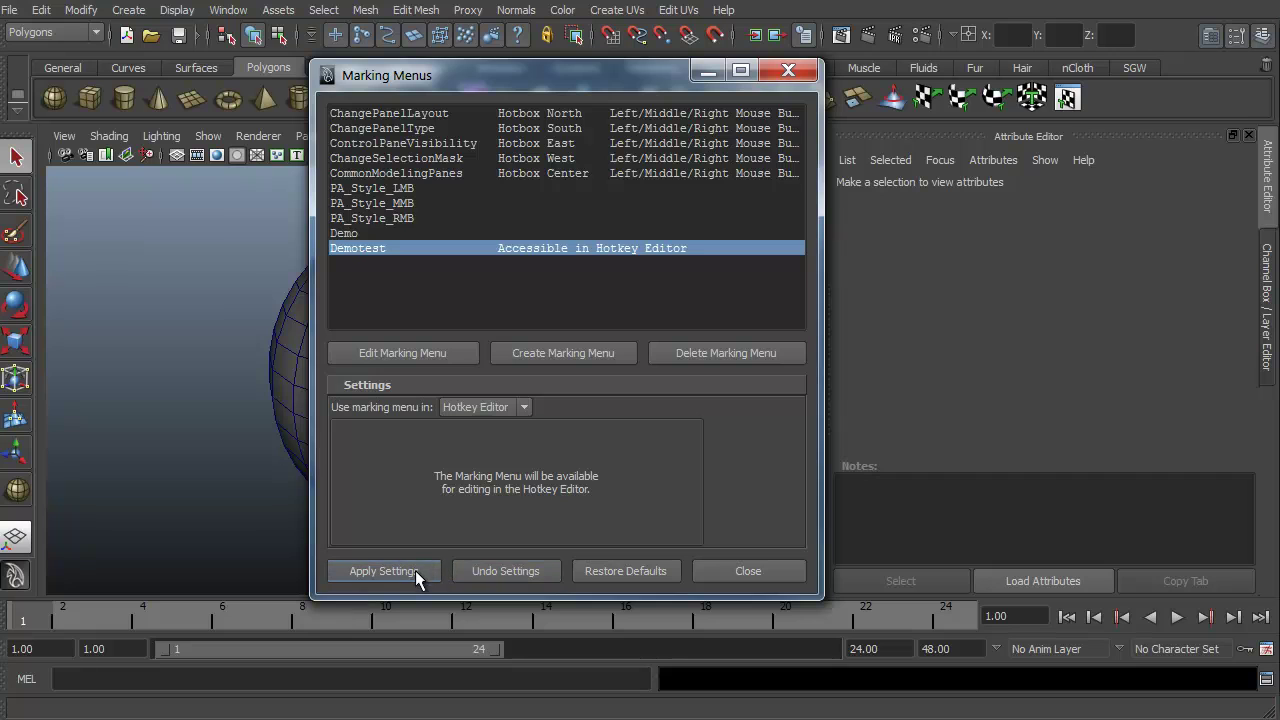
left_click(727, 572)
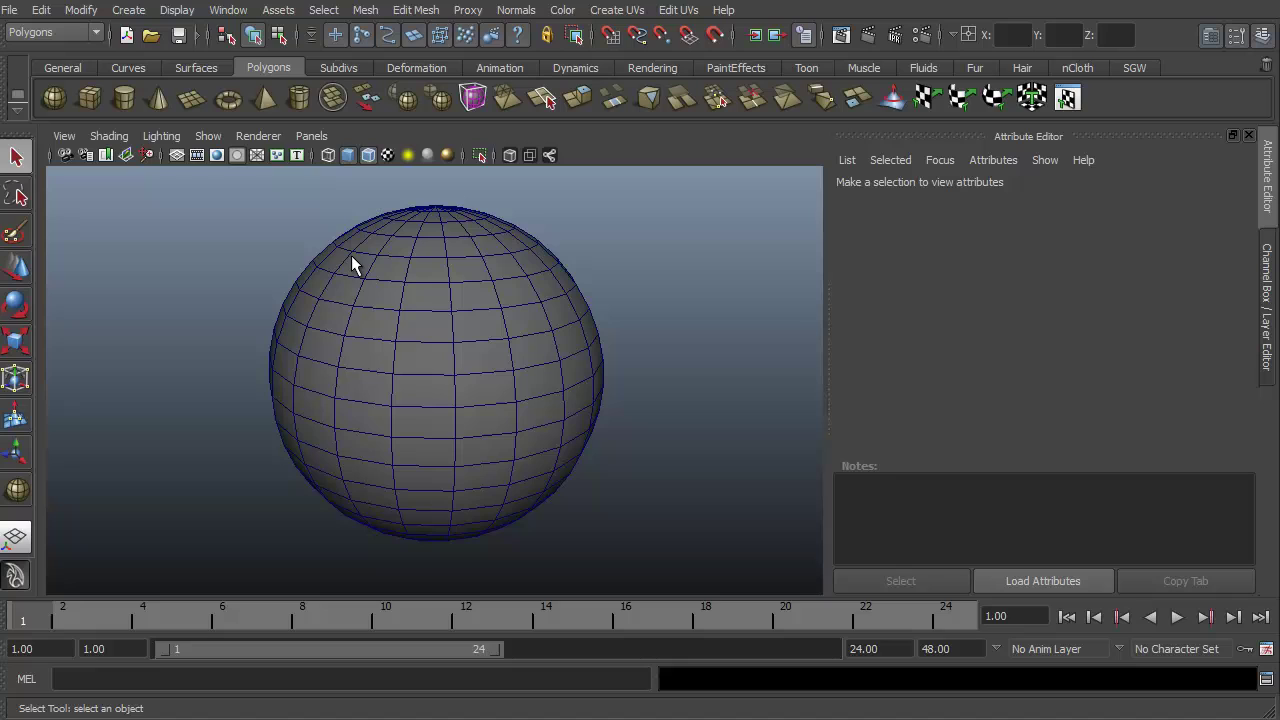
Open the Hotkey Editor and show User Marking Menus, listing Demotest_Press and Demotest_Release.
left_click(227, 10)
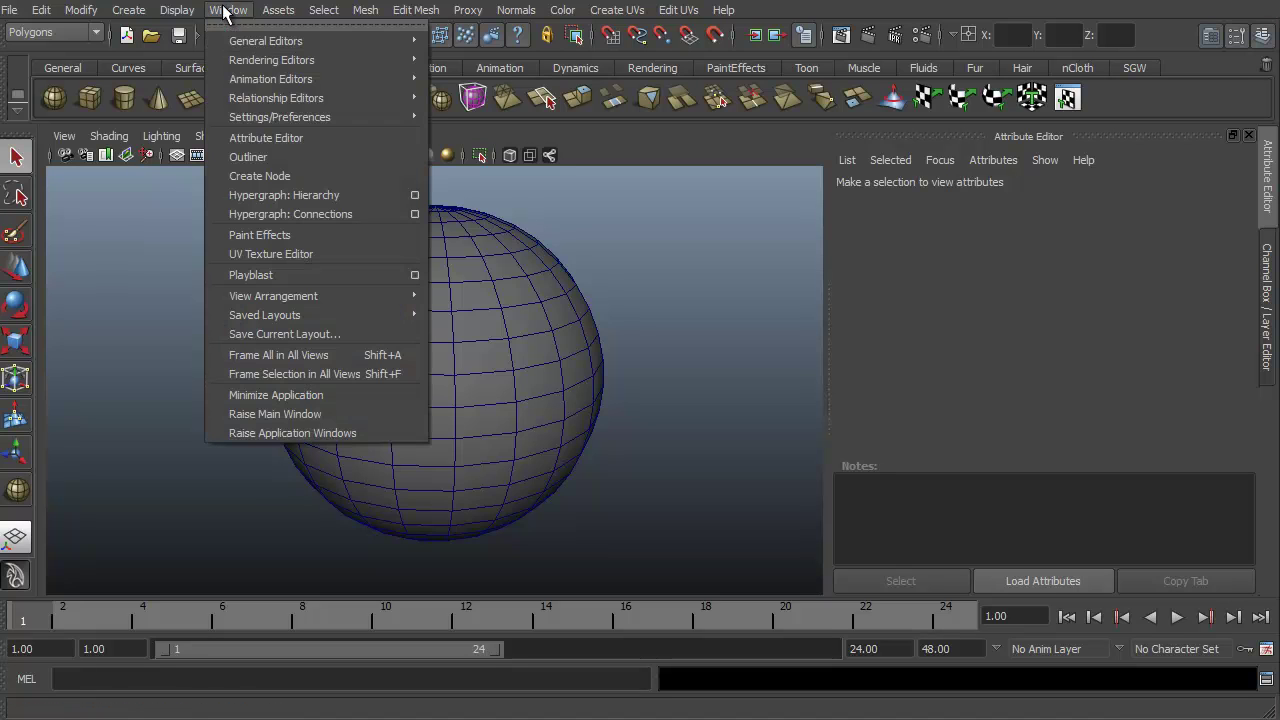
mouse_move(272, 118)
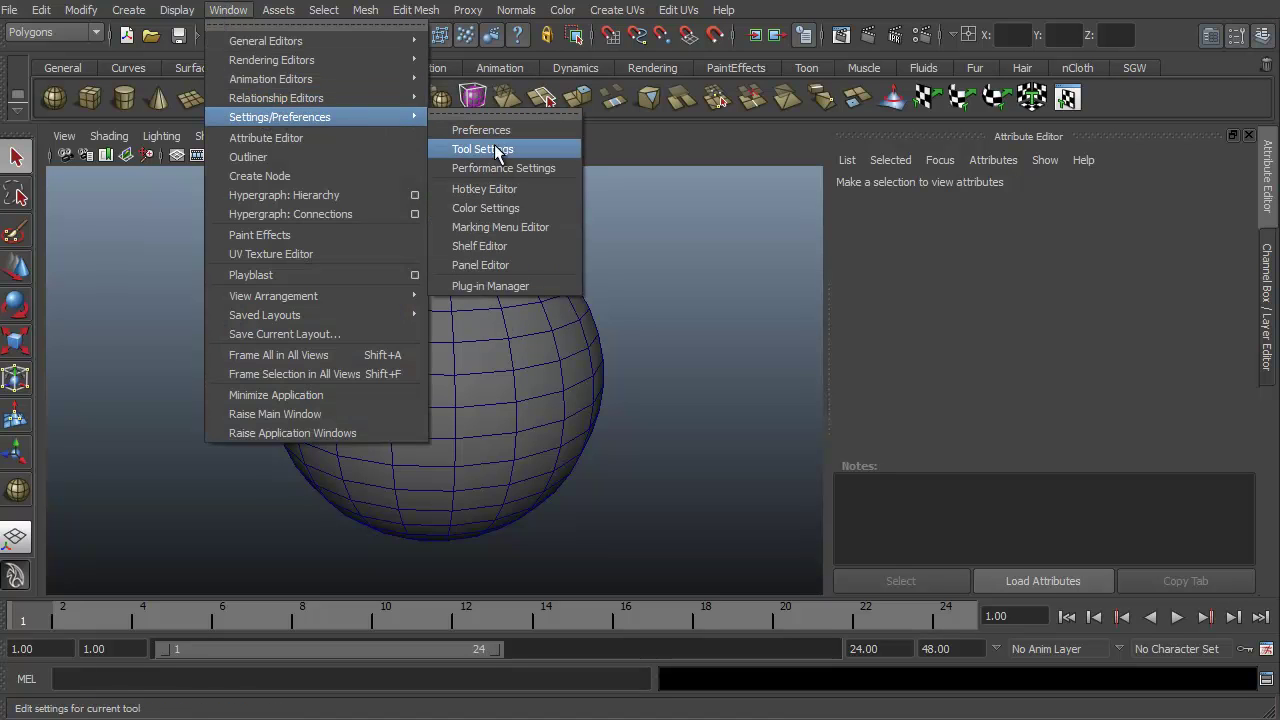
left_click(512, 190)
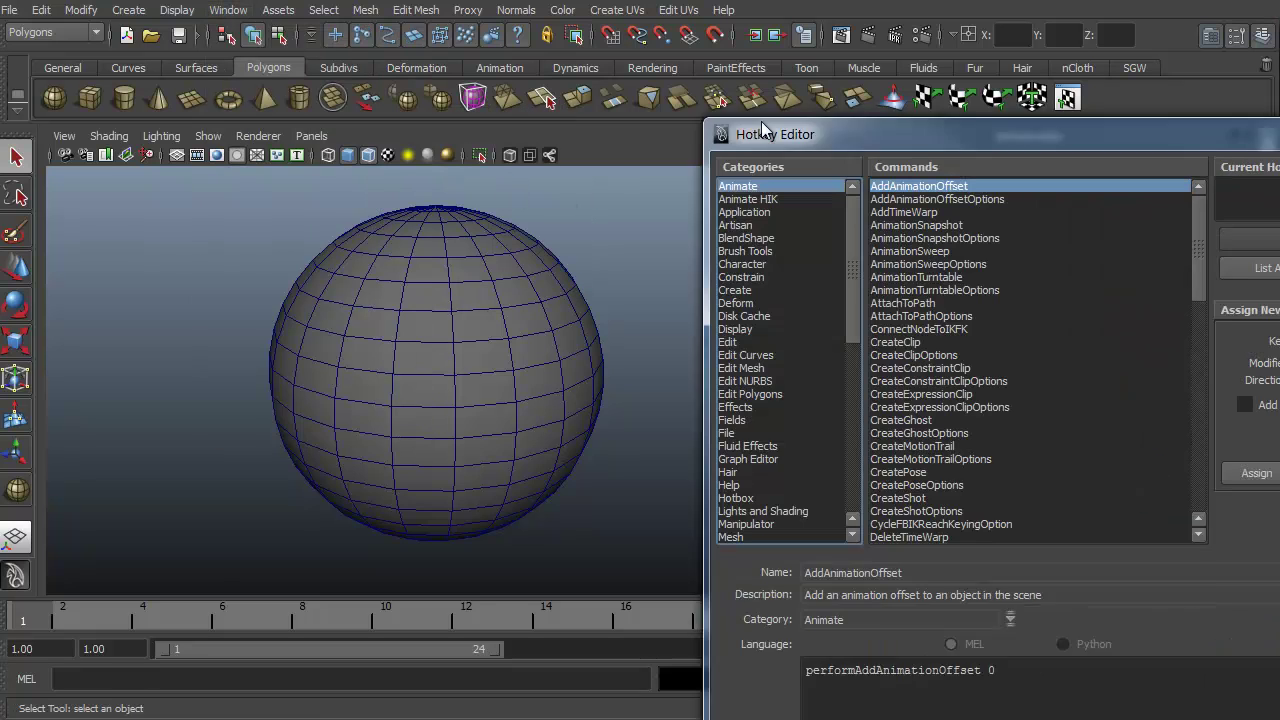
left_click_drag(763, 130, 325, 2)
left_click_drag(405, 105, 427, 298)
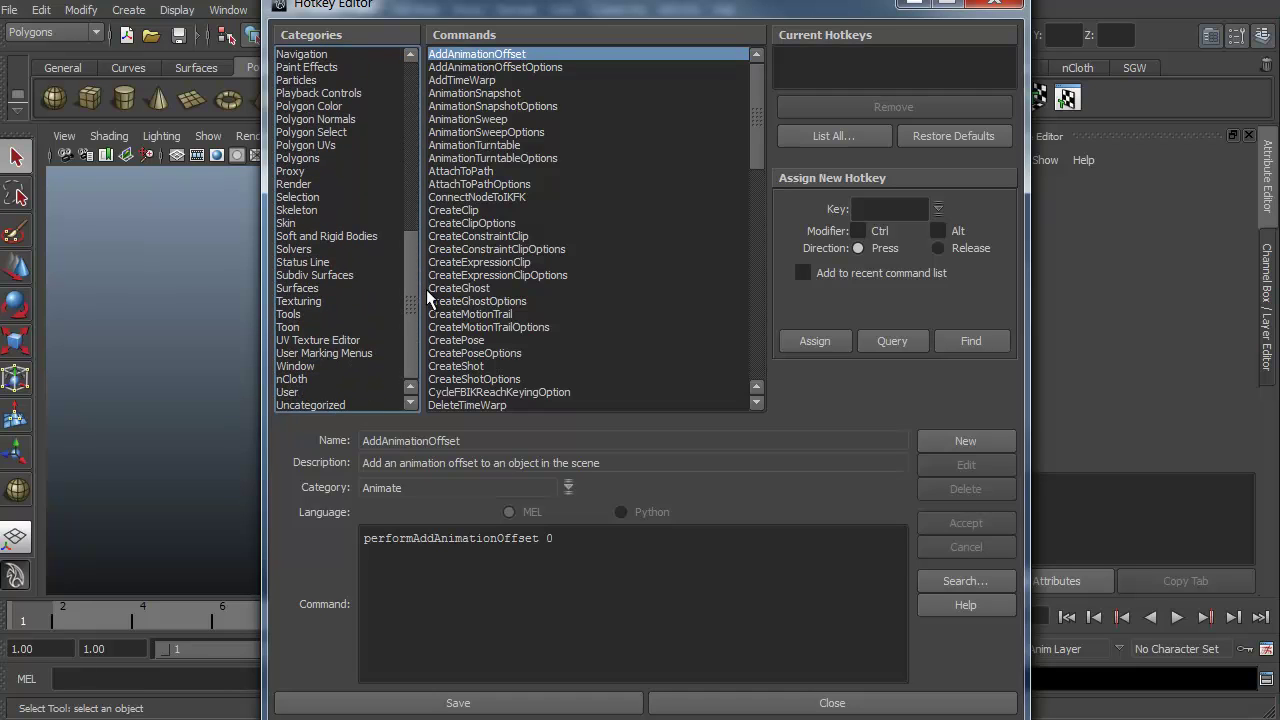
left_click(348, 354)
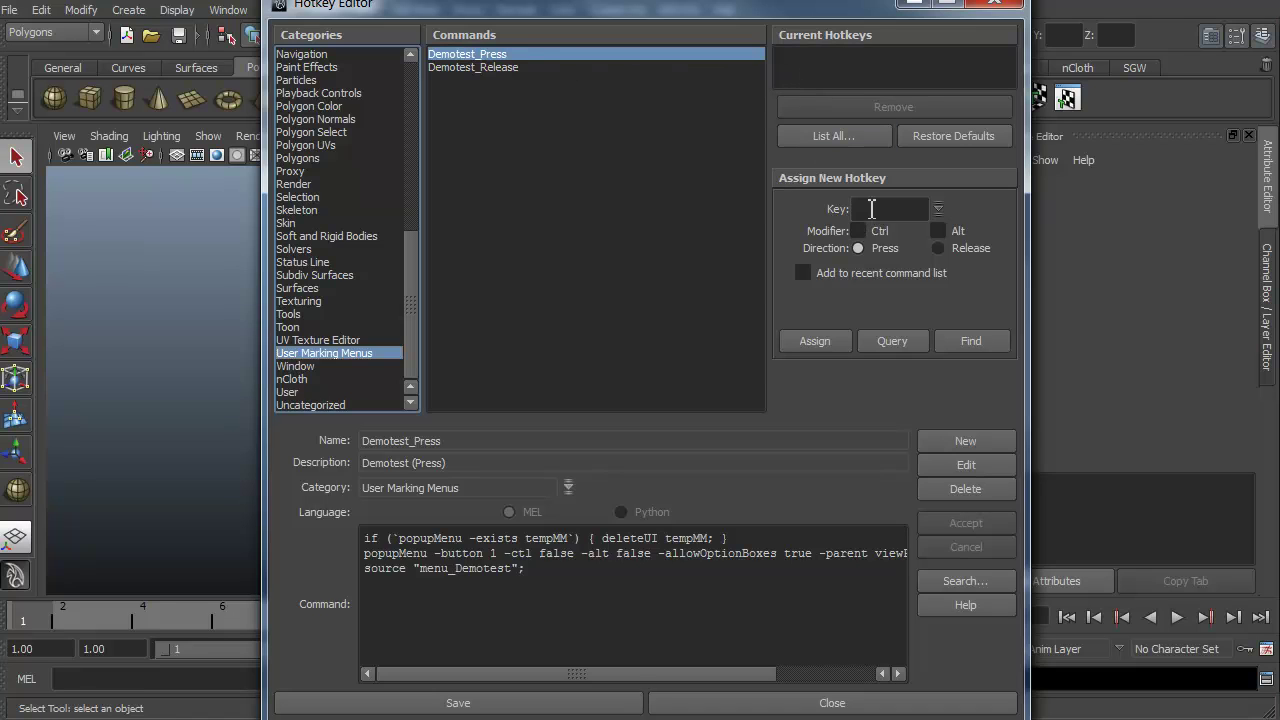
Bind Ctrl+Alt+q to Demotest_Press with its release hotkey, save the preferences and close the editor.
left_click(868, 209)
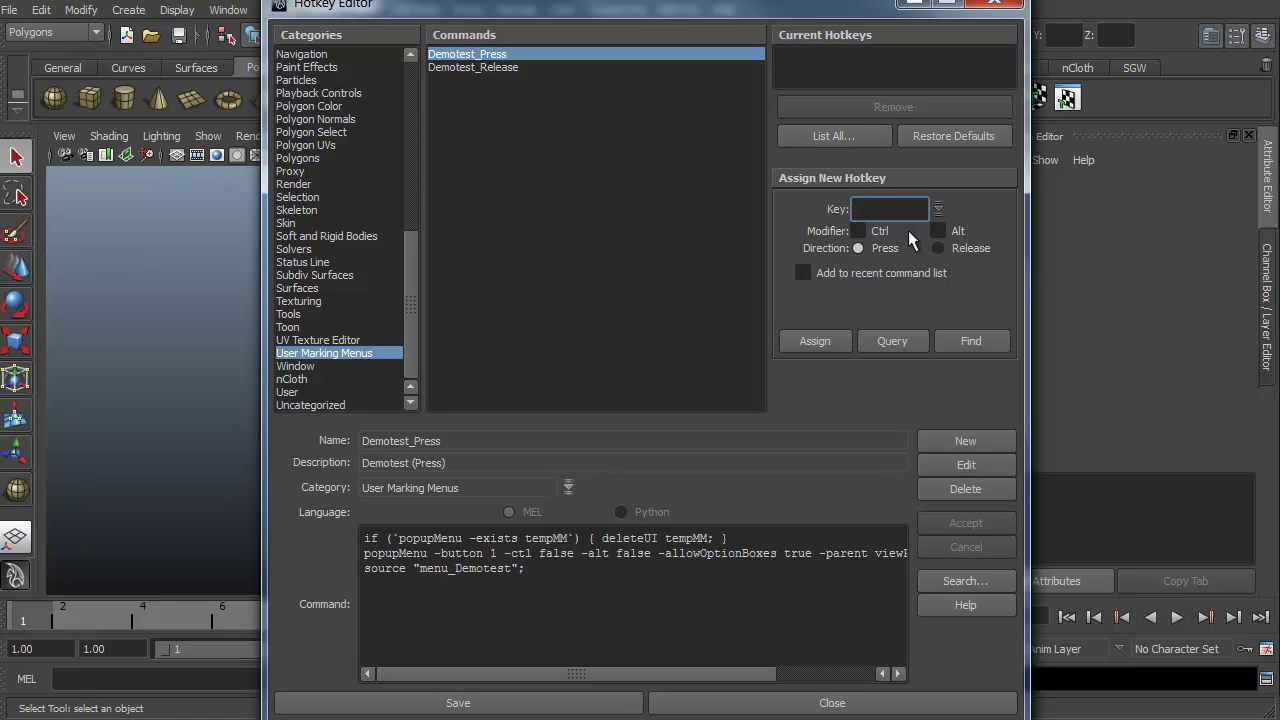
left_click(857, 231)
type("q")
left_click(819, 340)
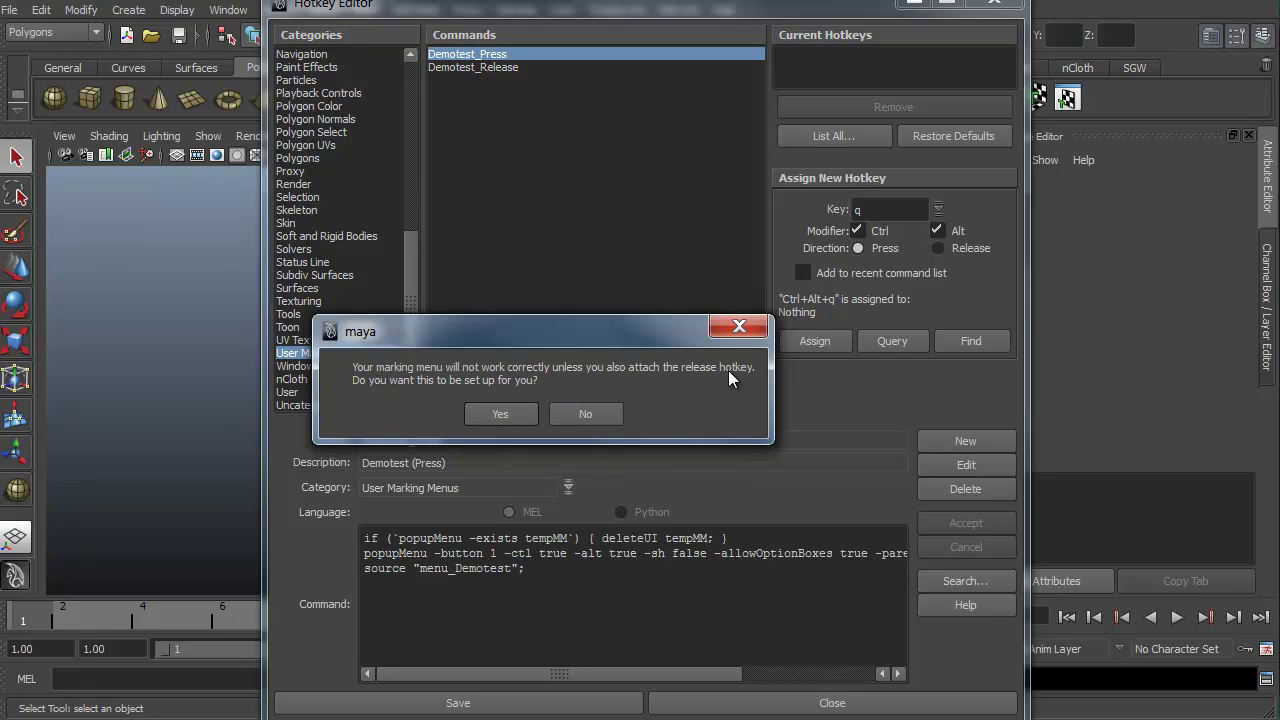
left_click(501, 414)
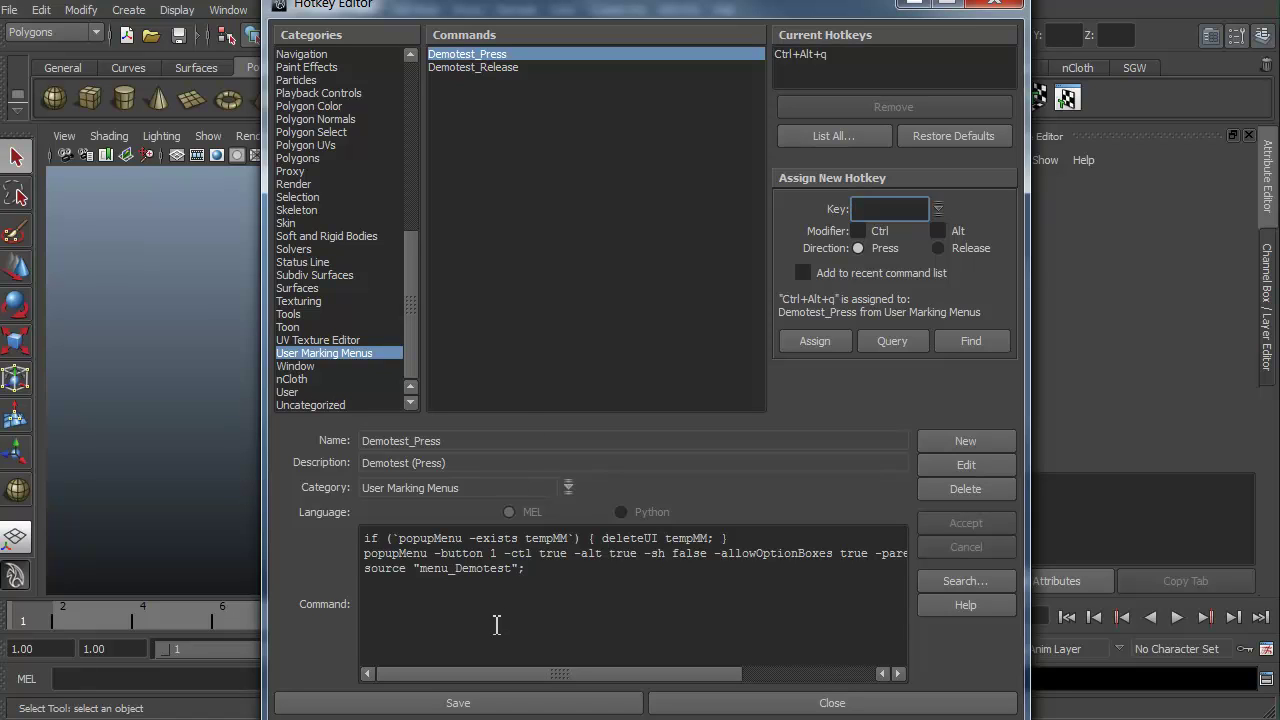
left_click(510, 704)
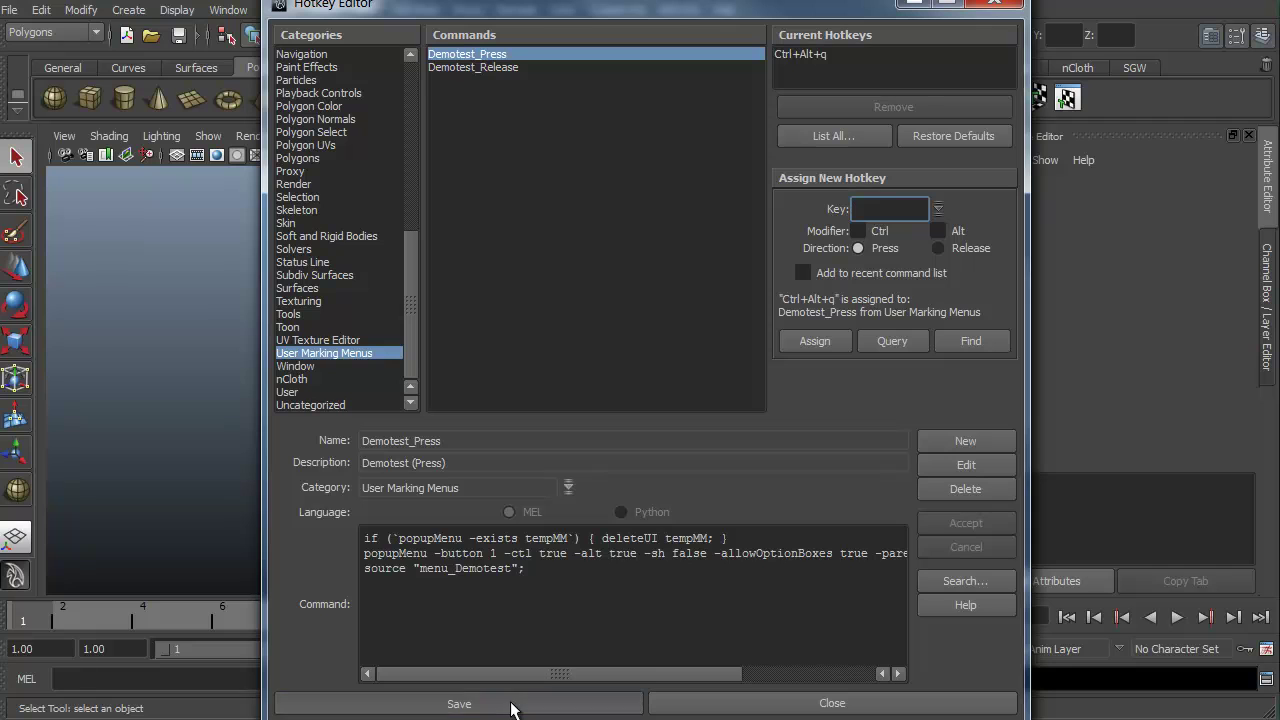
left_click(660, 703)
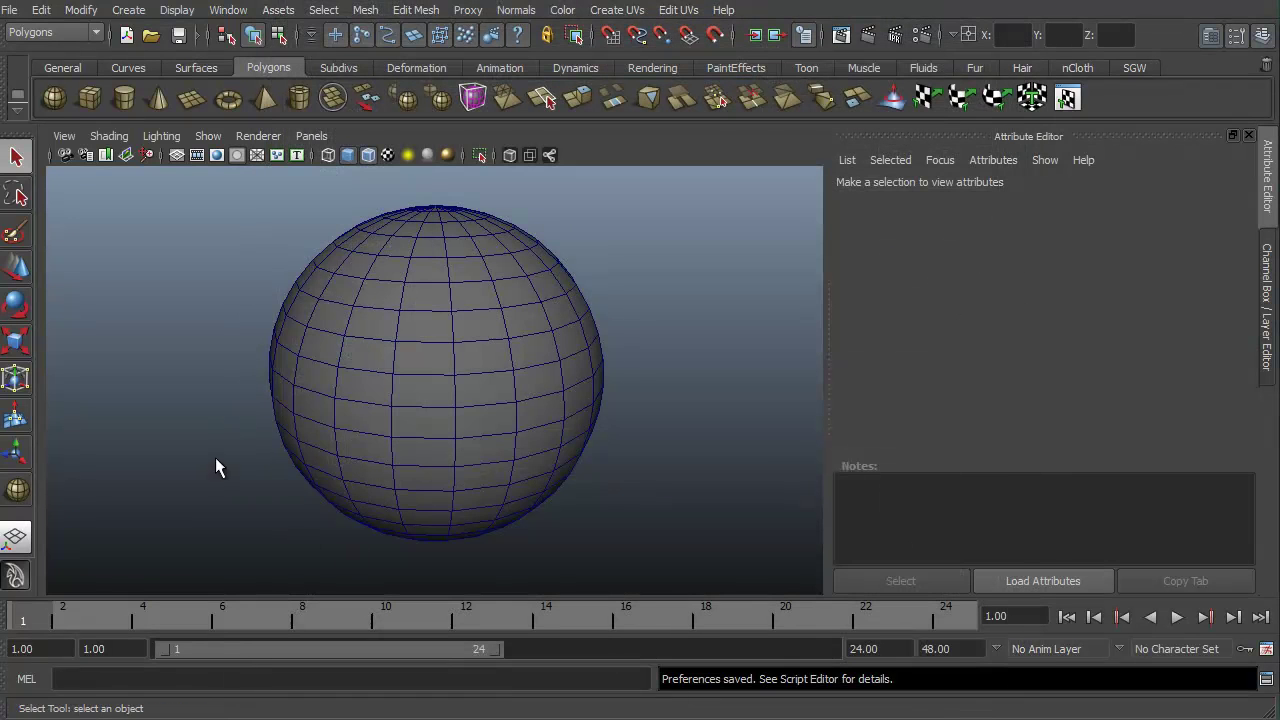
Use the polygon creation marking menu to draw a polygon plane in front of the sphere.
right_click(418, 332, "shift")
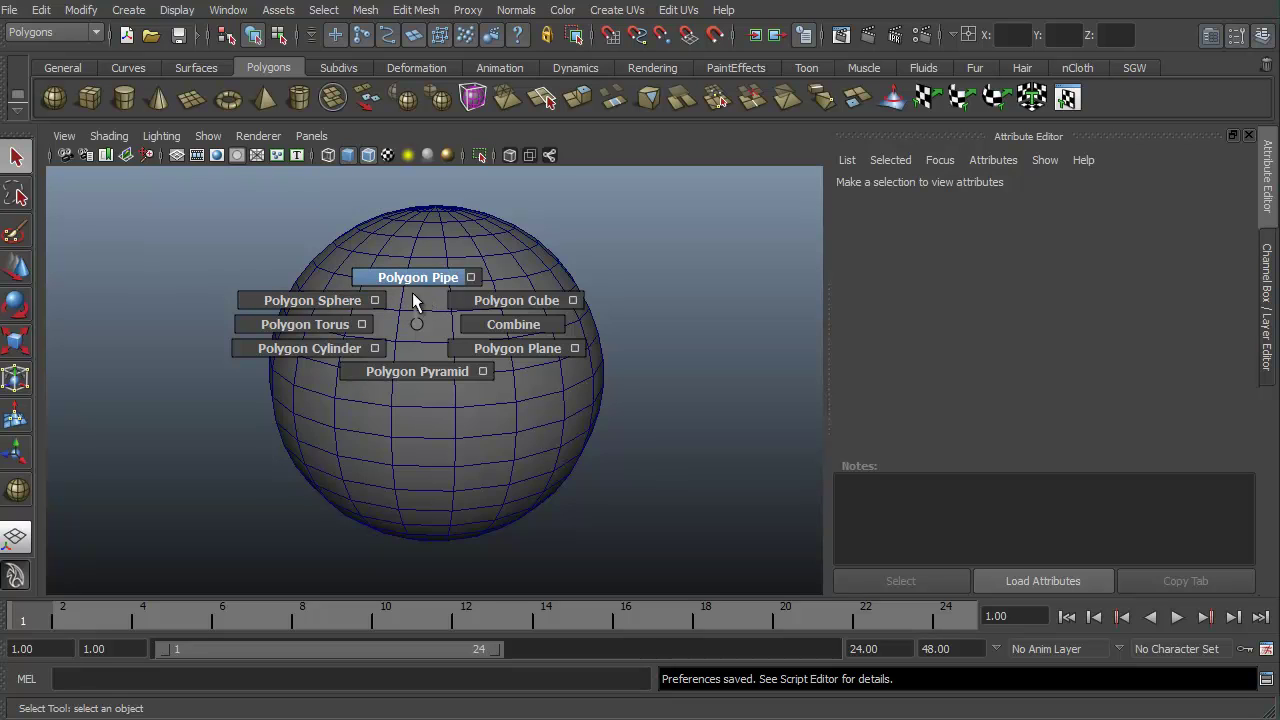
right_click_drag(440, 316, 505, 311, "shift")
right_click_drag(415, 441, 466, 471, "shift")
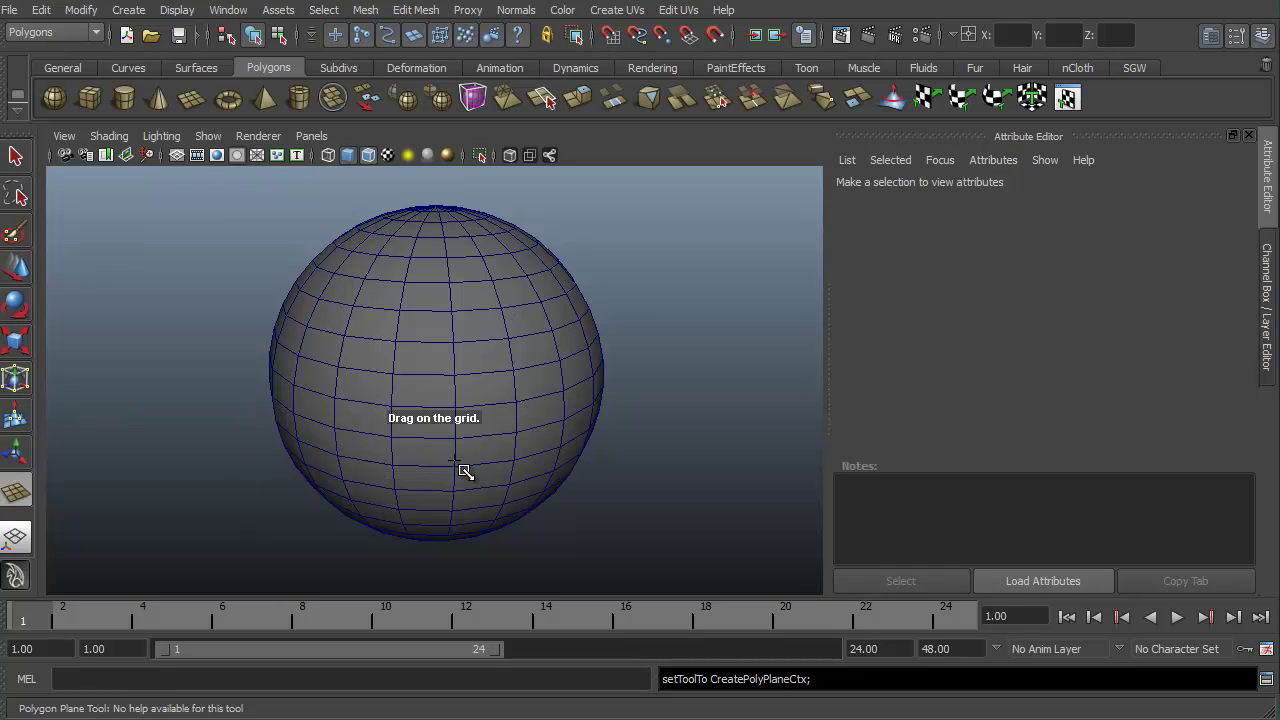
left_click_drag(455, 438, 588, 561)
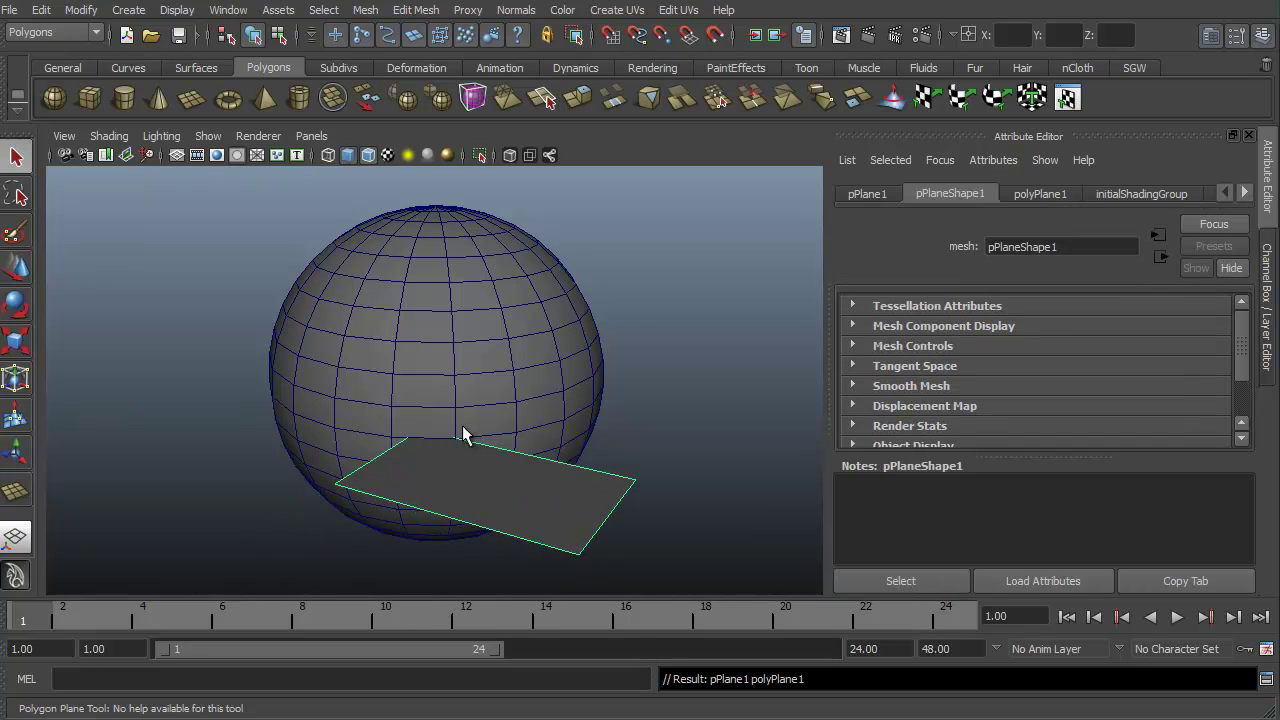
Draw a tall polygon pipe over the sphere from the Demotest menu, setting its height and thickness.
right_click_drag(434, 377, 446, 330, "shift")
left_click_drag(422, 390, 518, 152)
left_click_drag(429, 416, 323, 391)
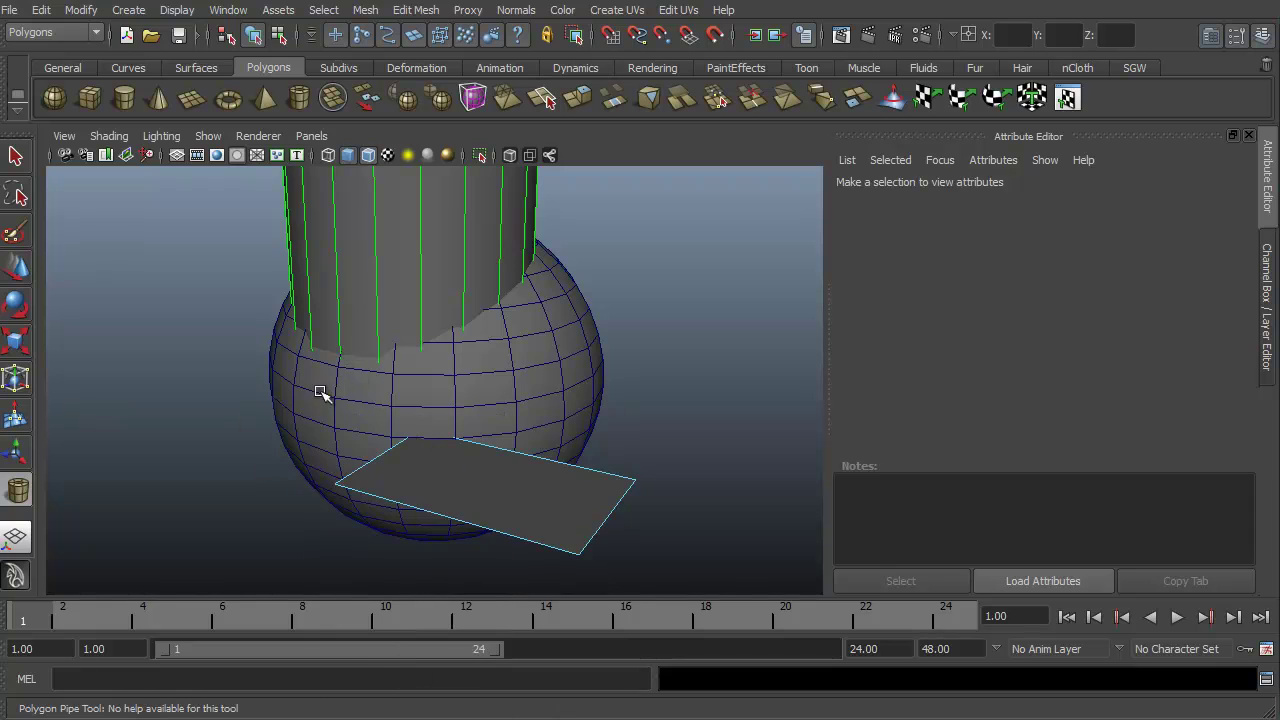
right_click_drag(280, 423, 228, 308, "alt")
left_click_drag(228, 308, 283, 420, "alt")
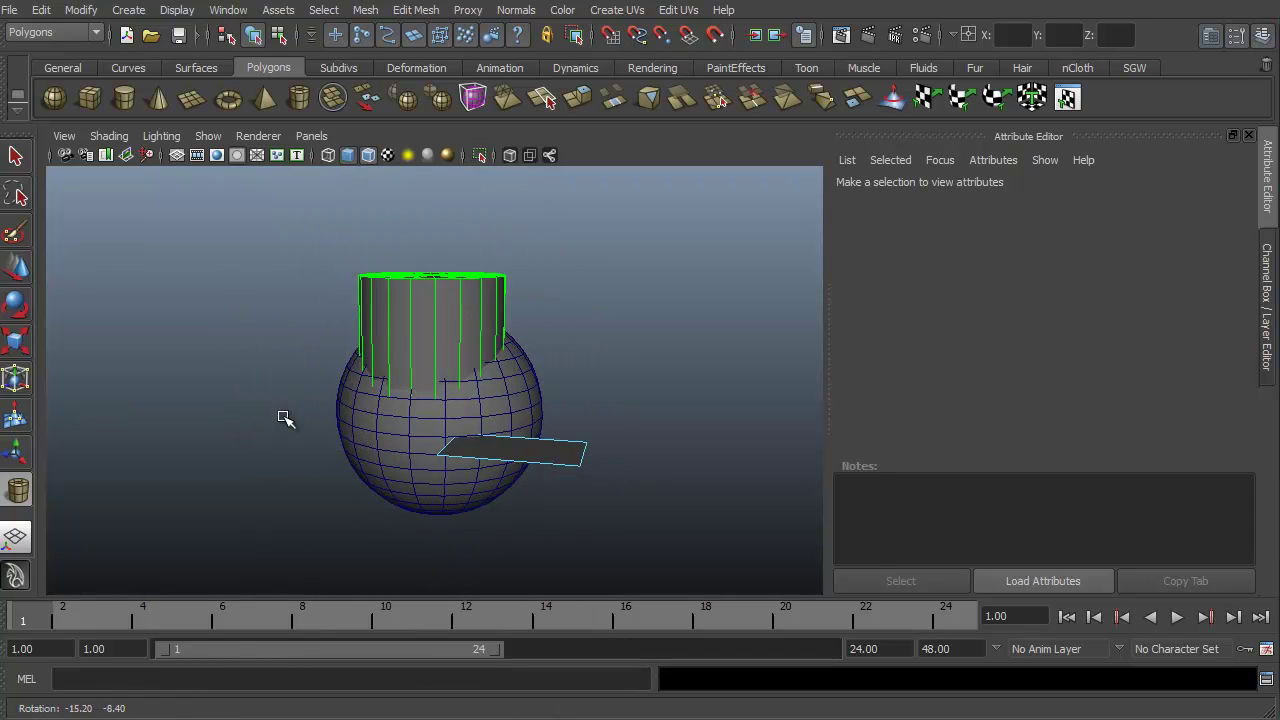
Delete the pipe, sphere and plane from the scene.
key("Delete")
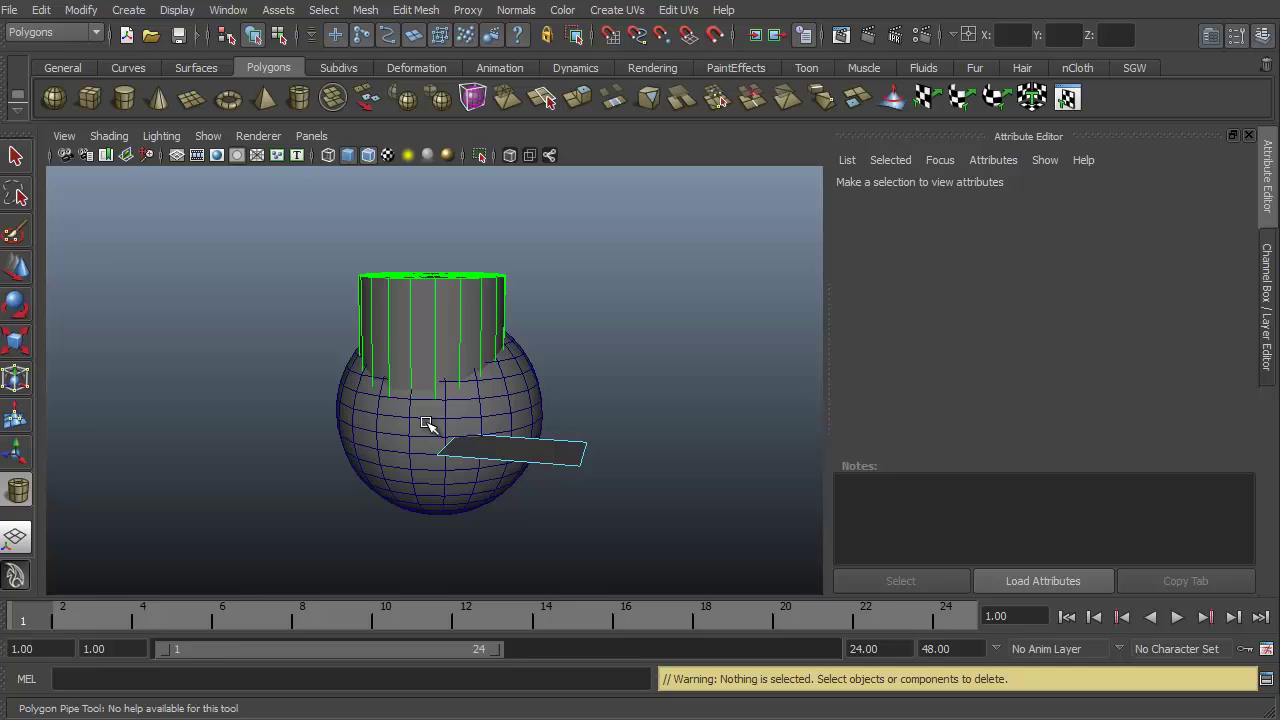
left_click(445, 335)
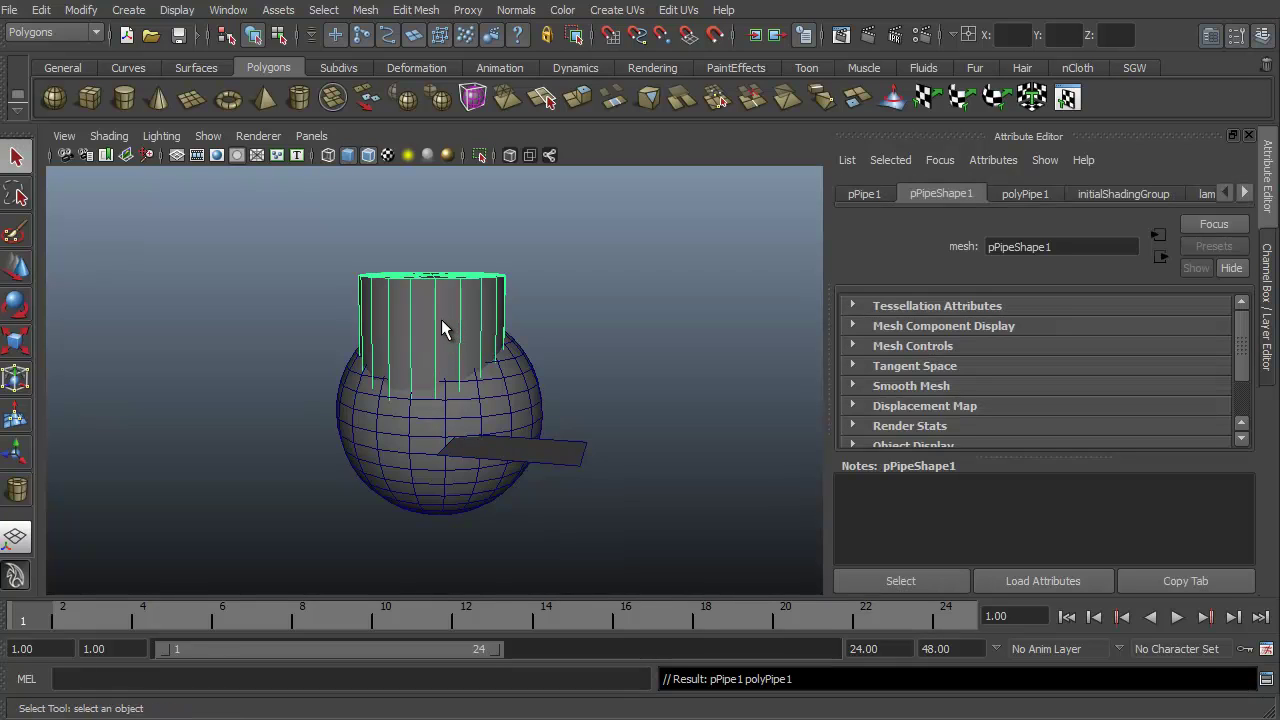
key("F8")
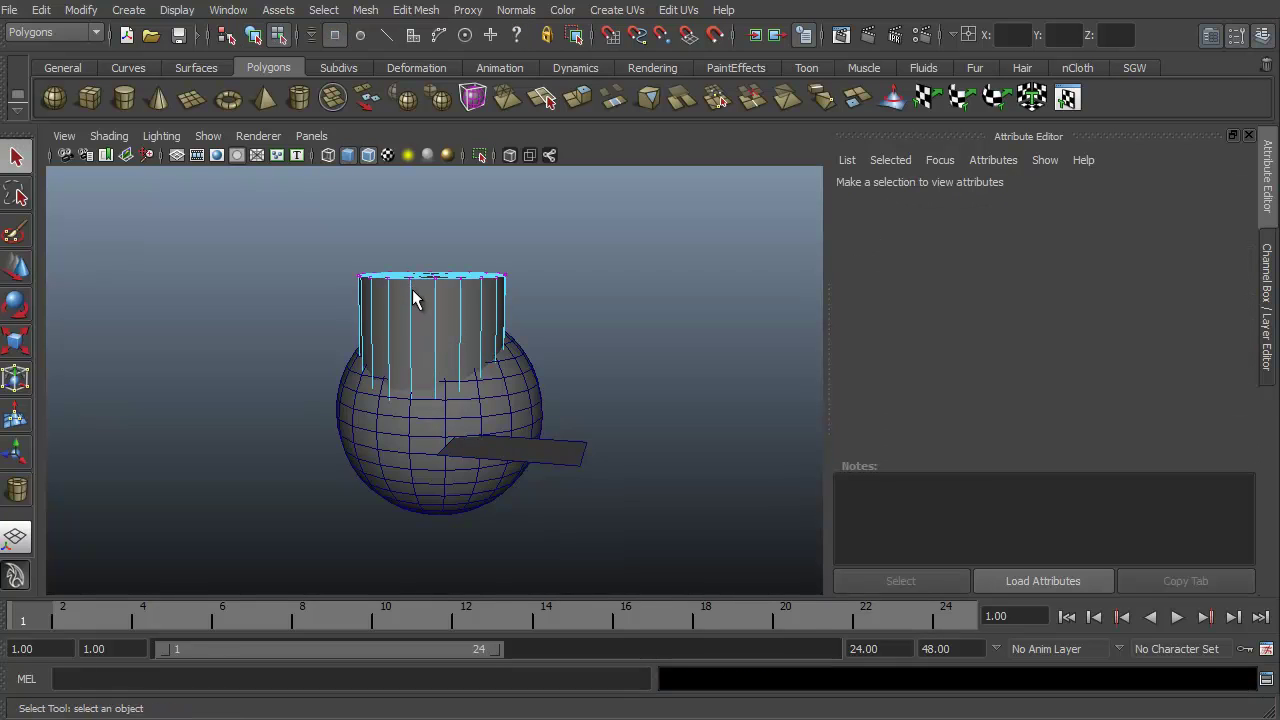
key("F8")
key("Delete")
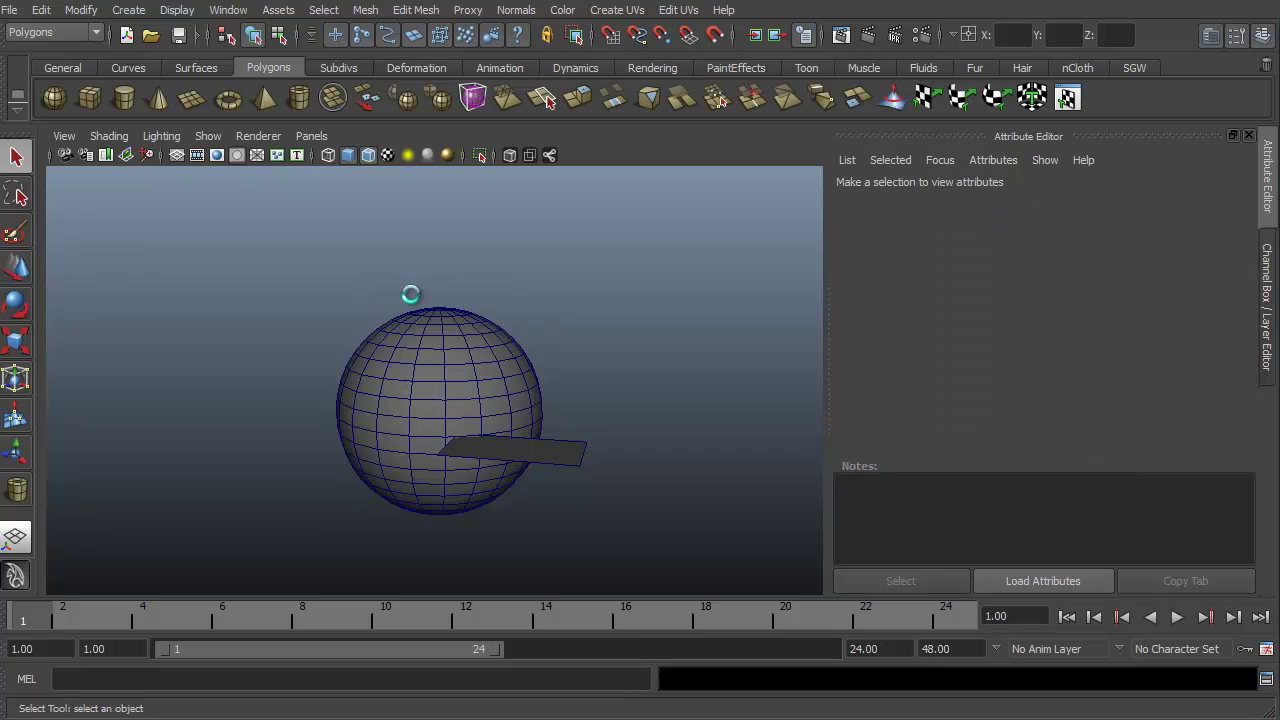
left_click(420, 378)
key("Delete")
left_click(471, 449)
key("Delete")
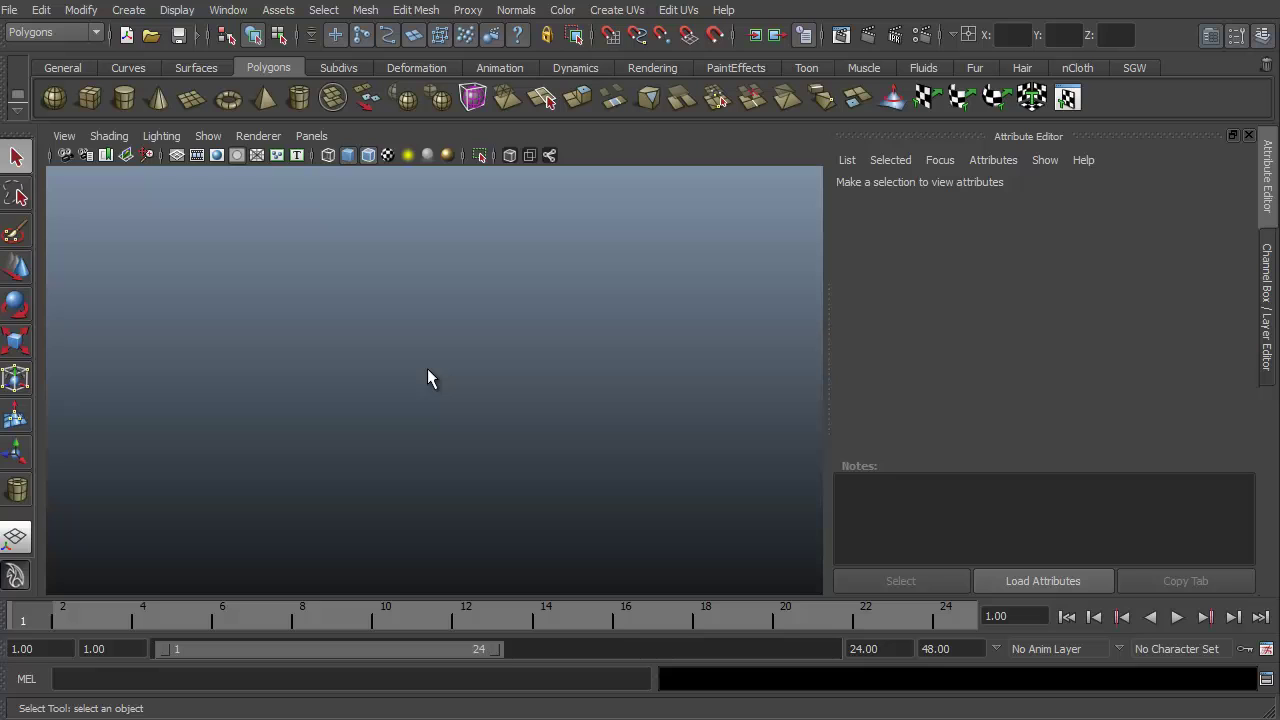
Draw a new polygon pipe in the empty scene using the Ctrl+Alt+Q marking menu.
right_click_drag(427, 372, 422, 334, "shift")
left_click_drag(406, 428, 451, 303)
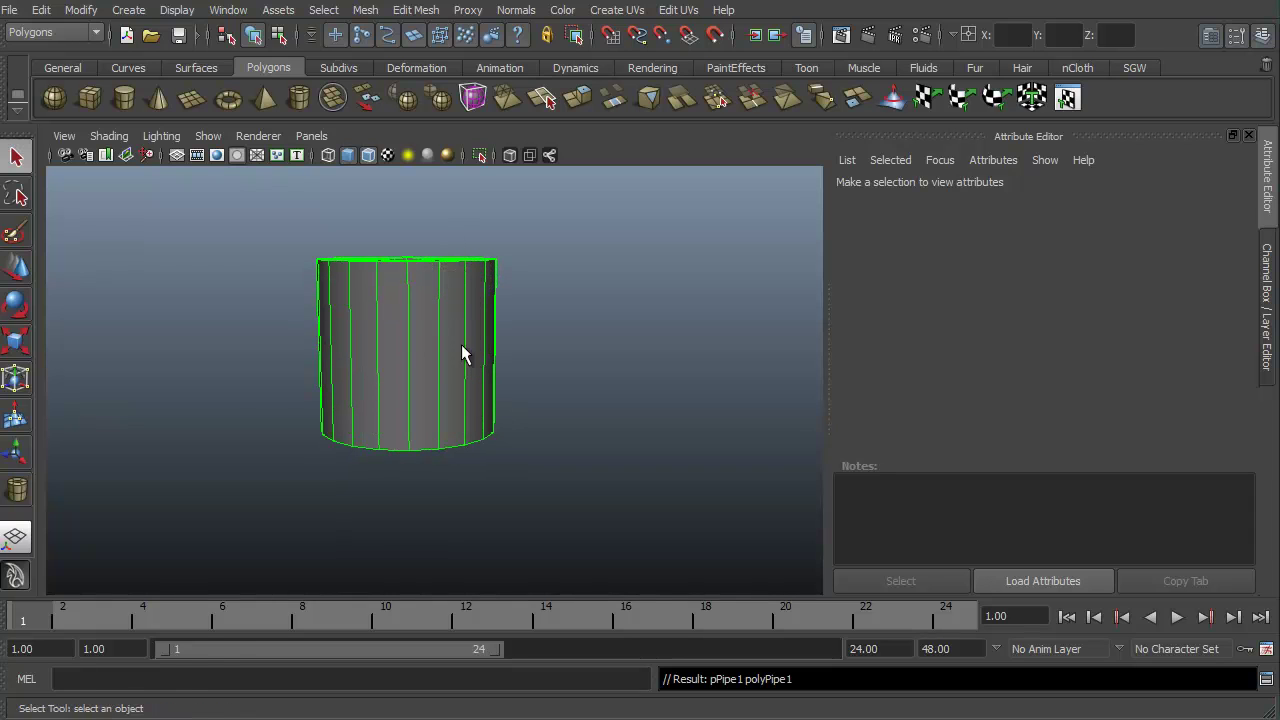
left_click_drag(231, 396, 275, 407, "alt")
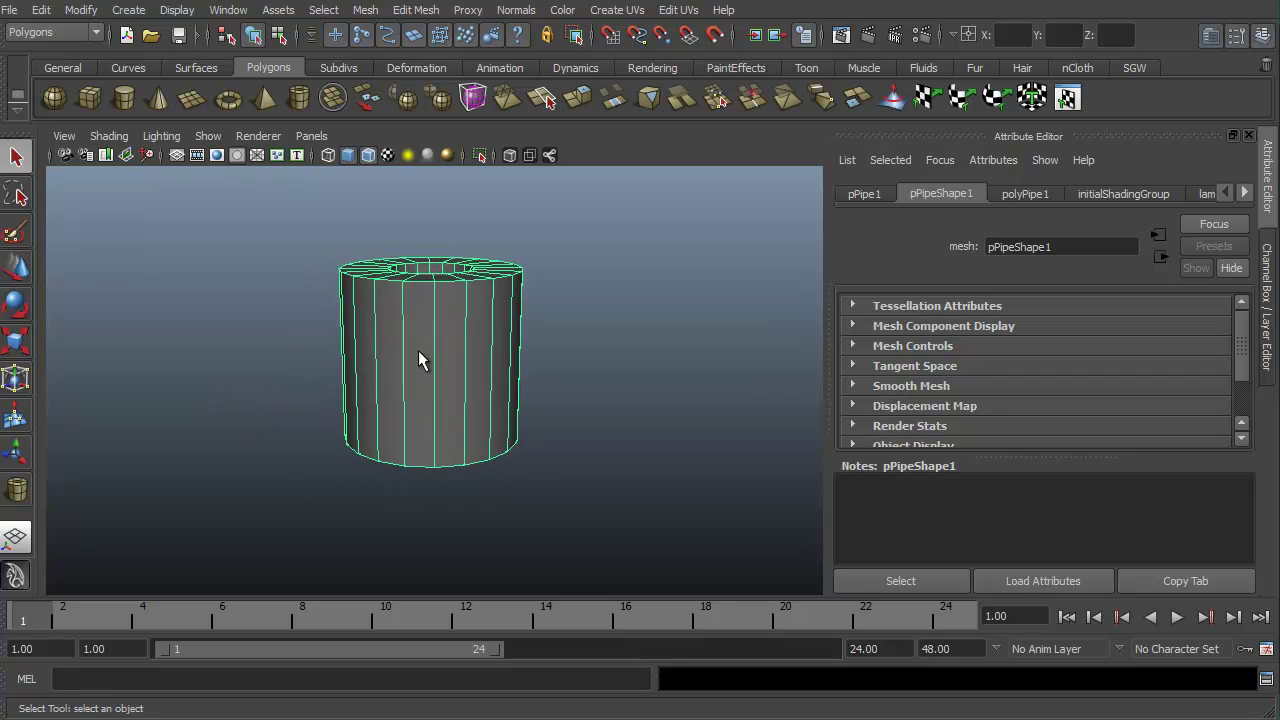
key("space")
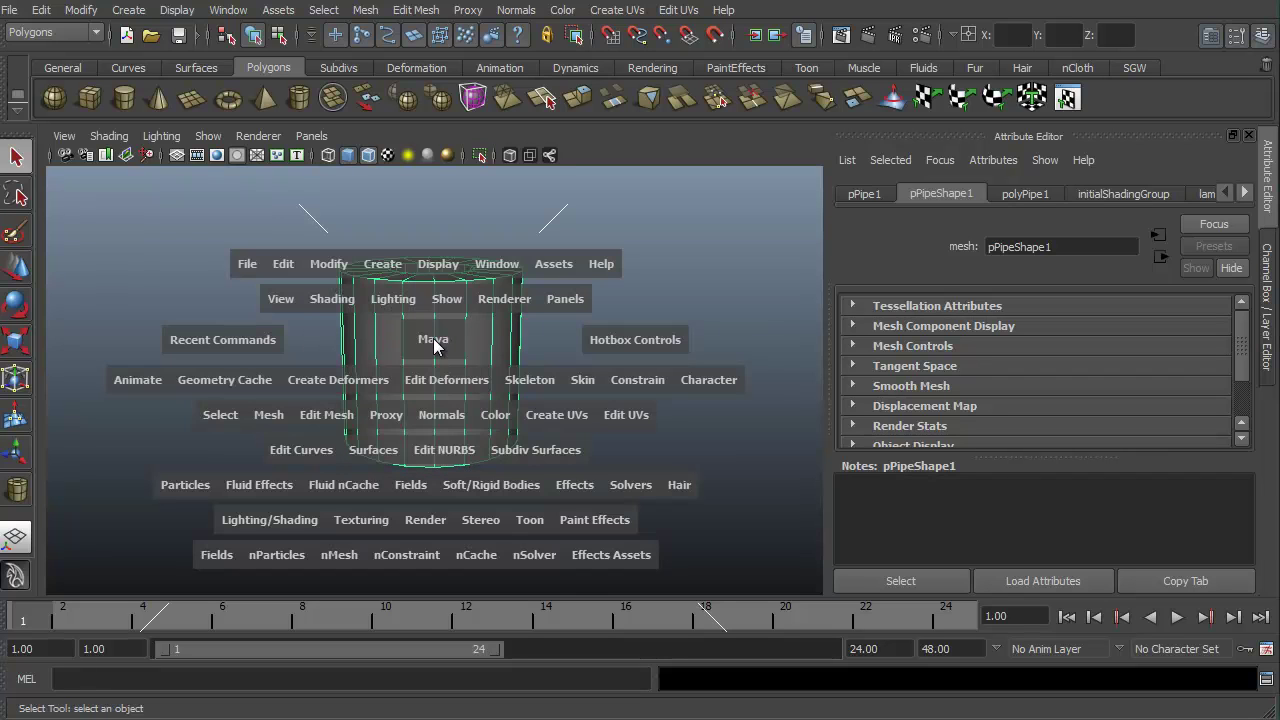
right_click(436, 331)
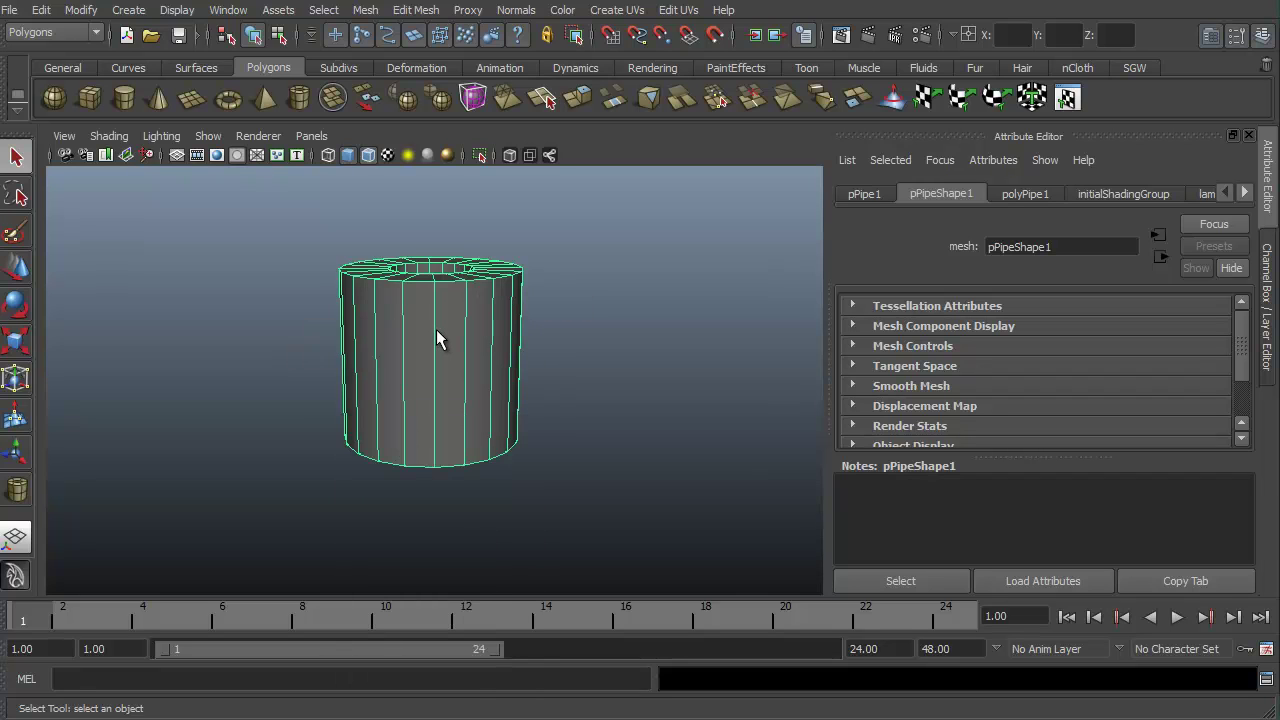
right_click_drag(432, 330, 457, 320, "alt")
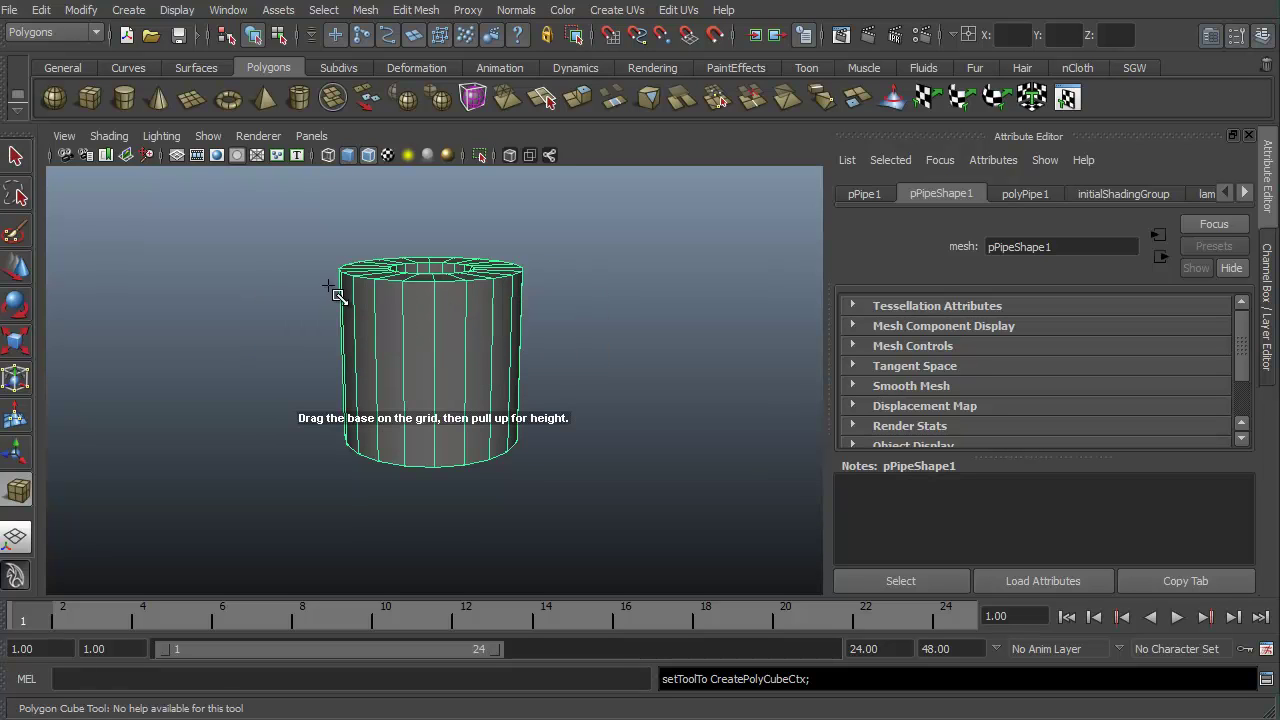
Delete the Demotest marking menu in the Marking Menu Editor choosing Do Not Backup, then close it.
left_click(229, 12)
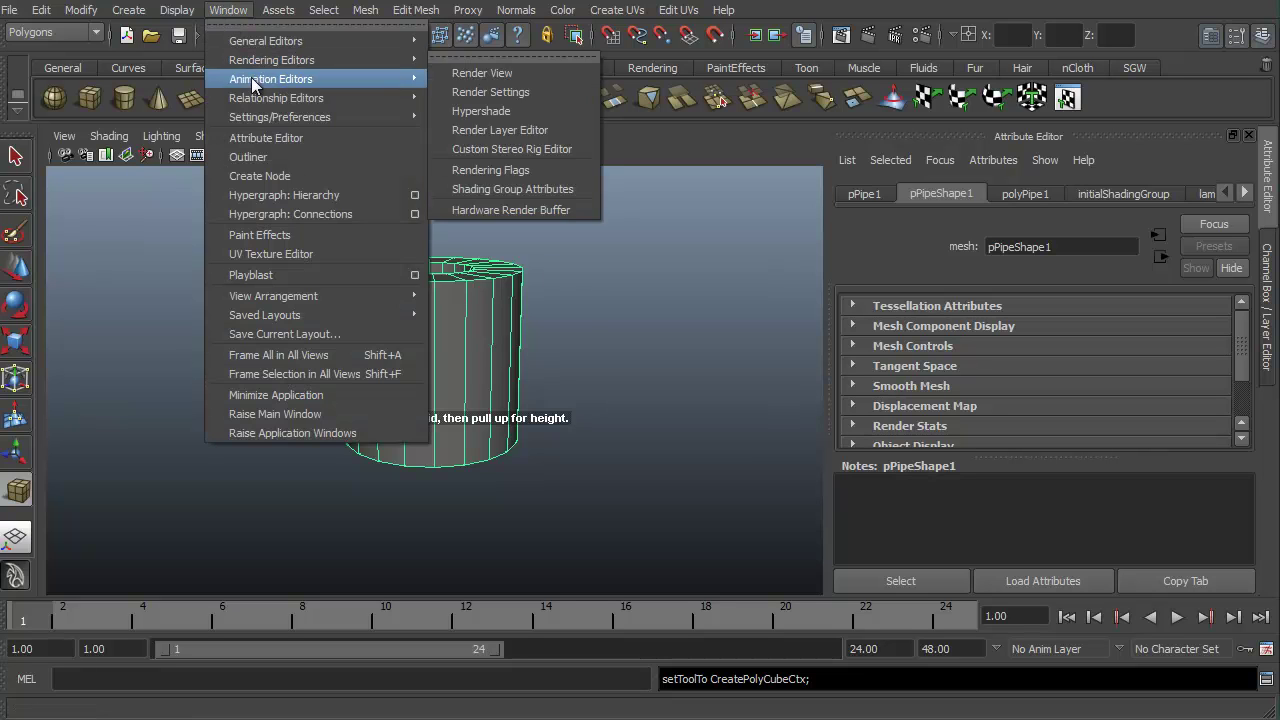
mouse_move(261, 117)
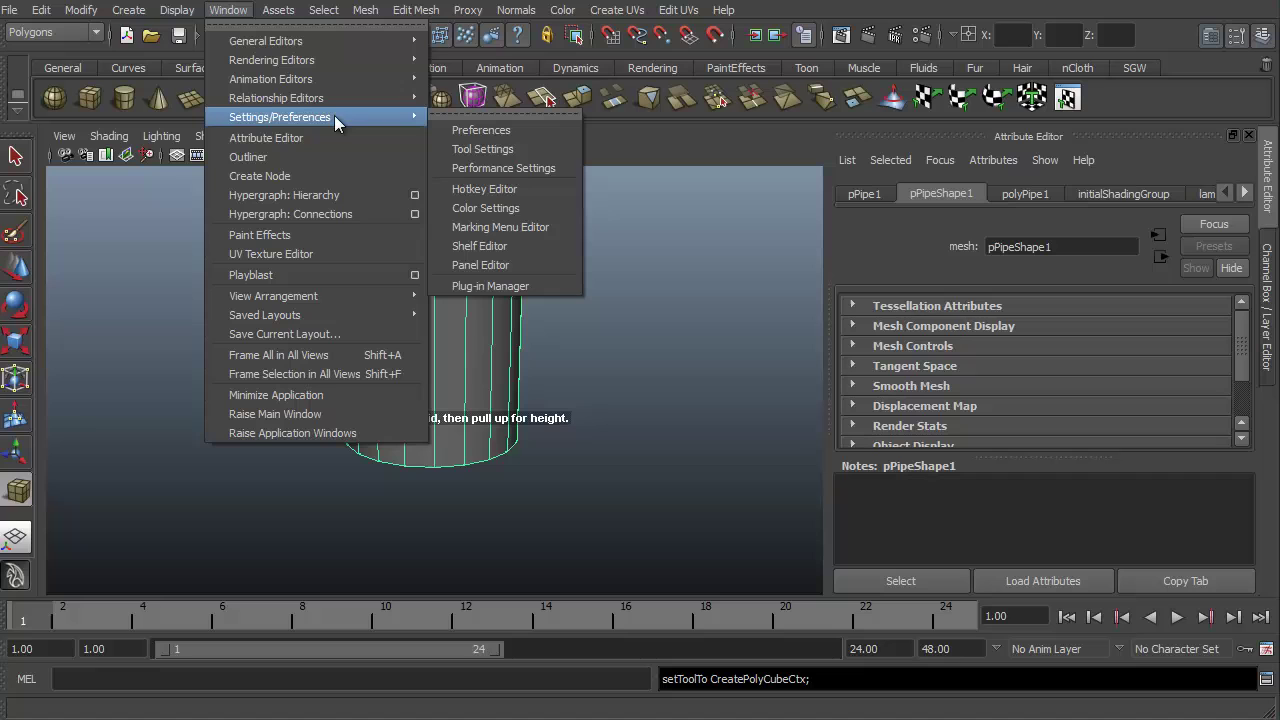
left_click(496, 228)
left_click(367, 251)
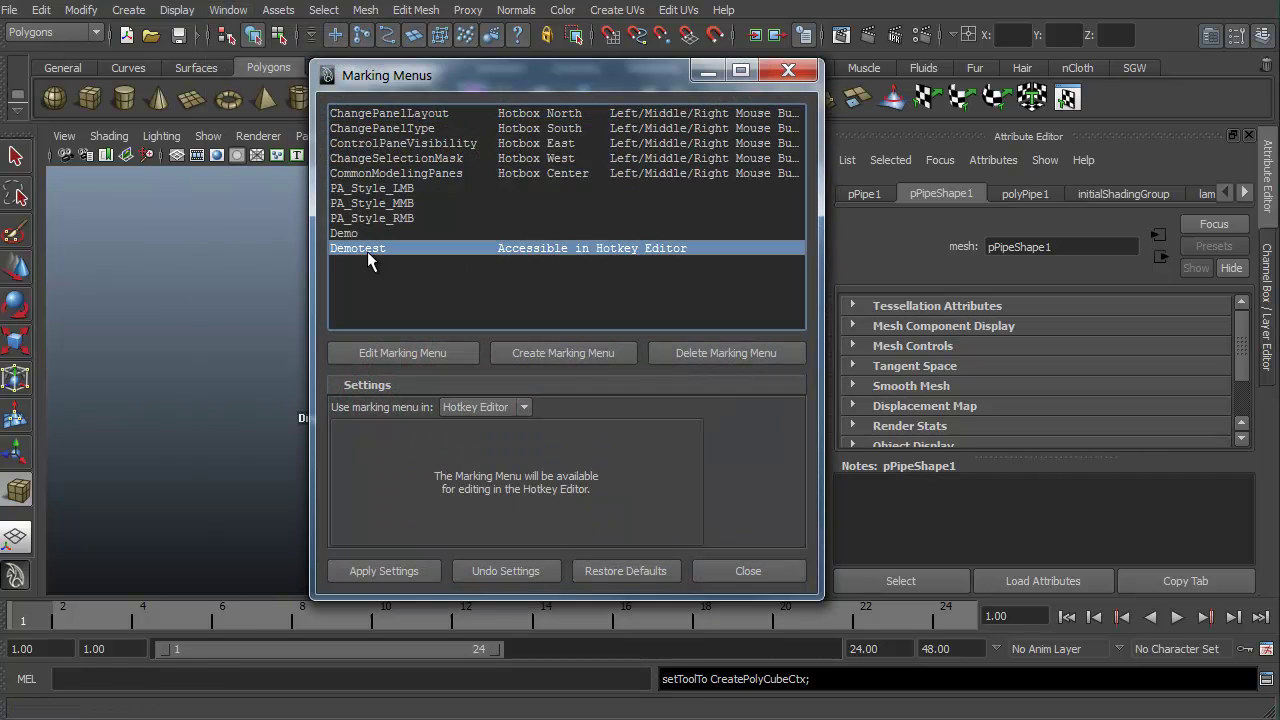
left_click(703, 353)
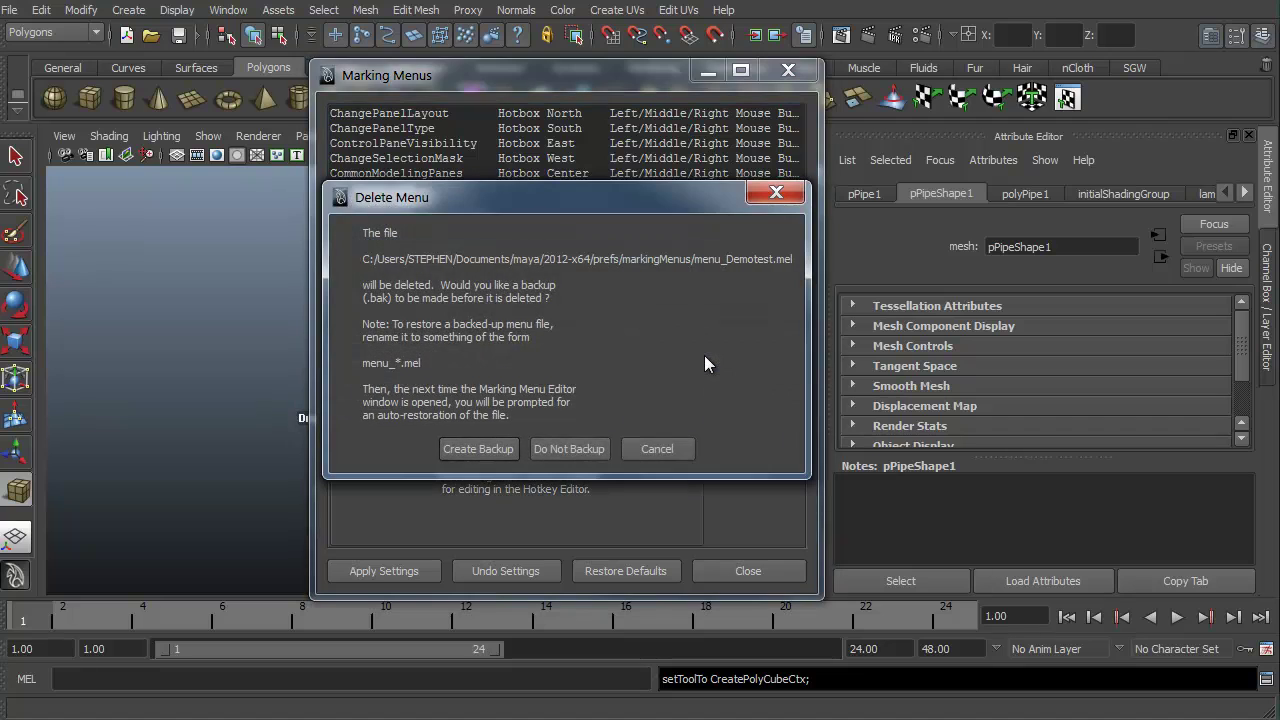
left_click(568, 449)
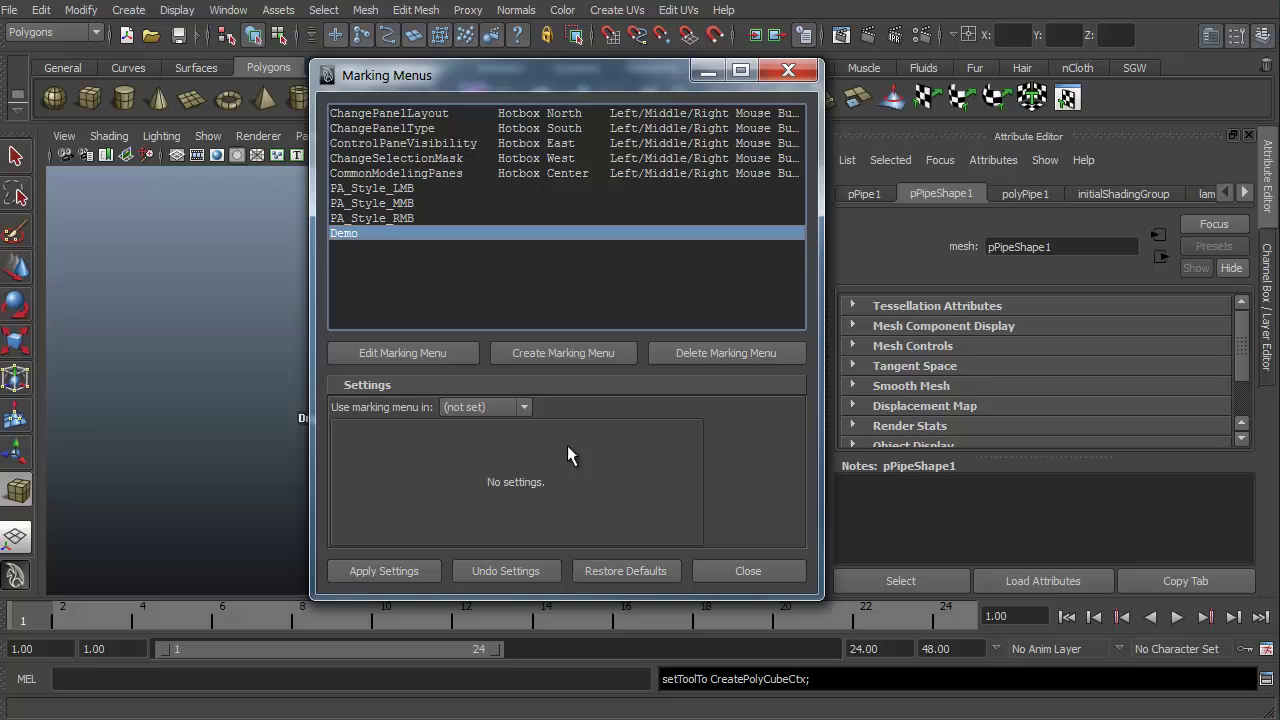
left_click(703, 578)
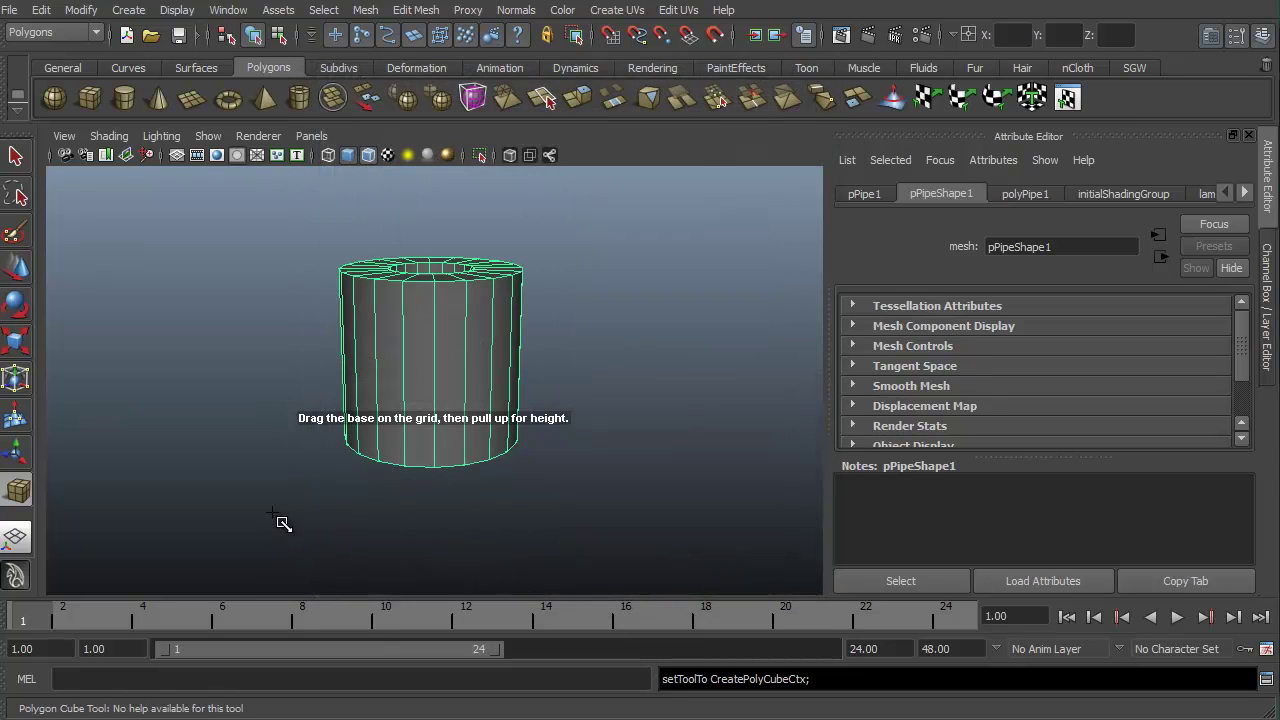